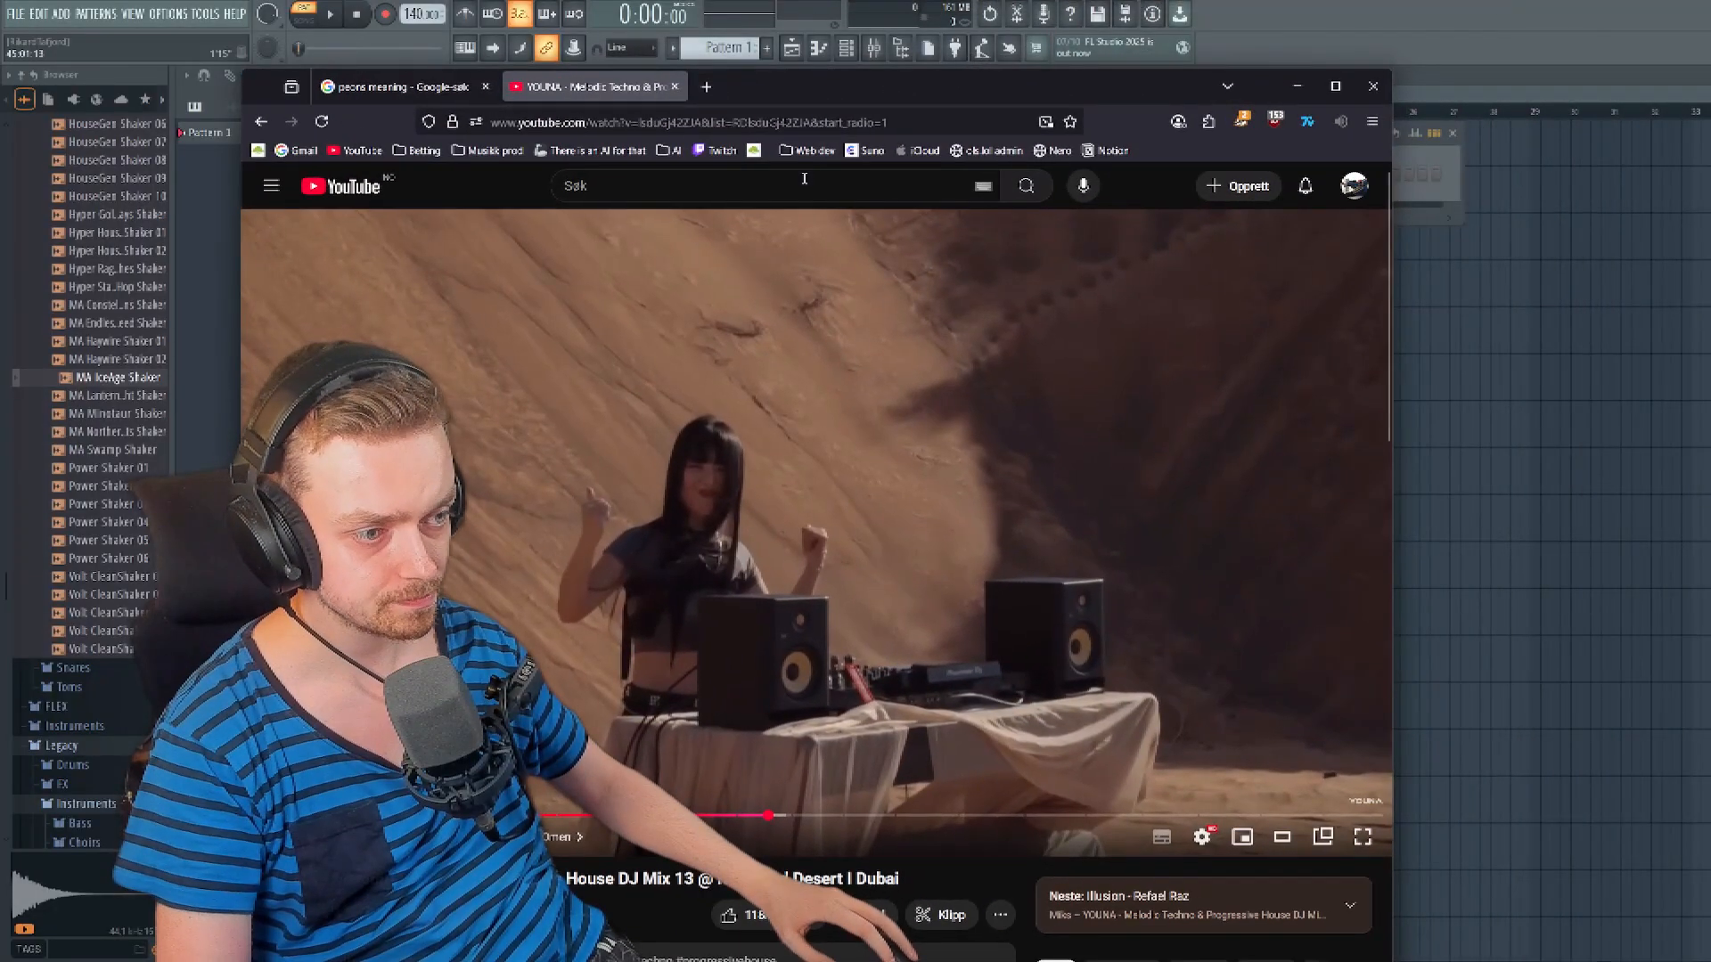
- Search YouTube in the browser for "happy wheels theme", closing the mini player and the leftover Google search tab
left_click(804, 178)
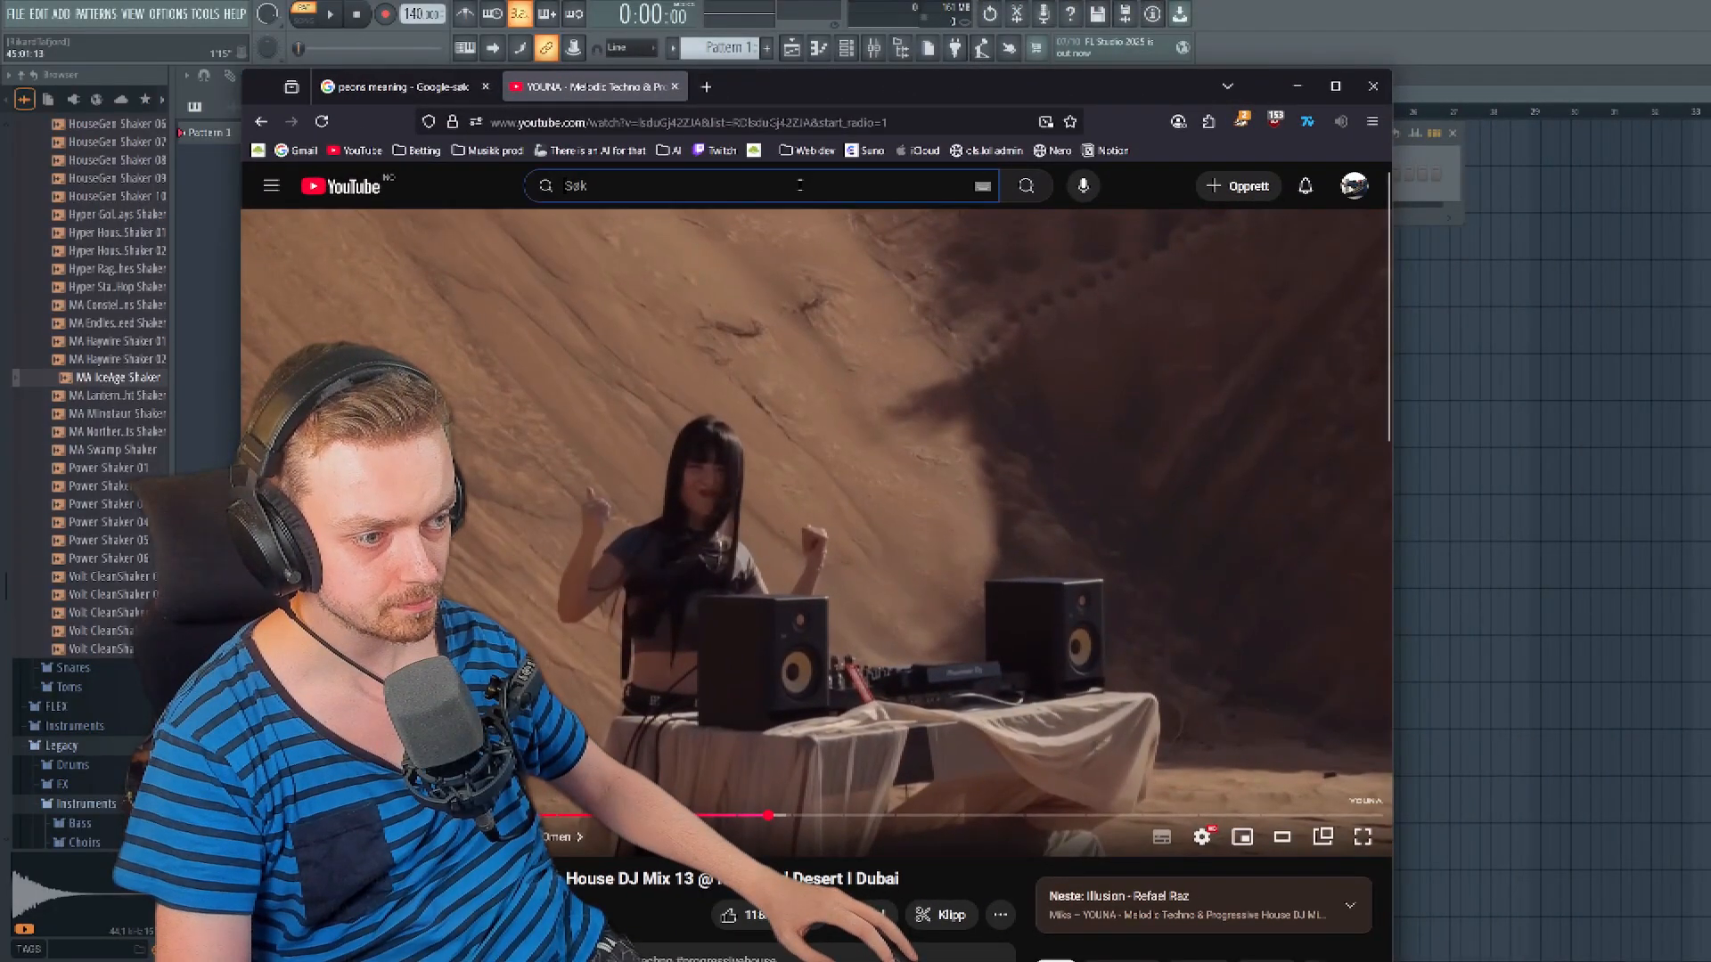
type("happy")
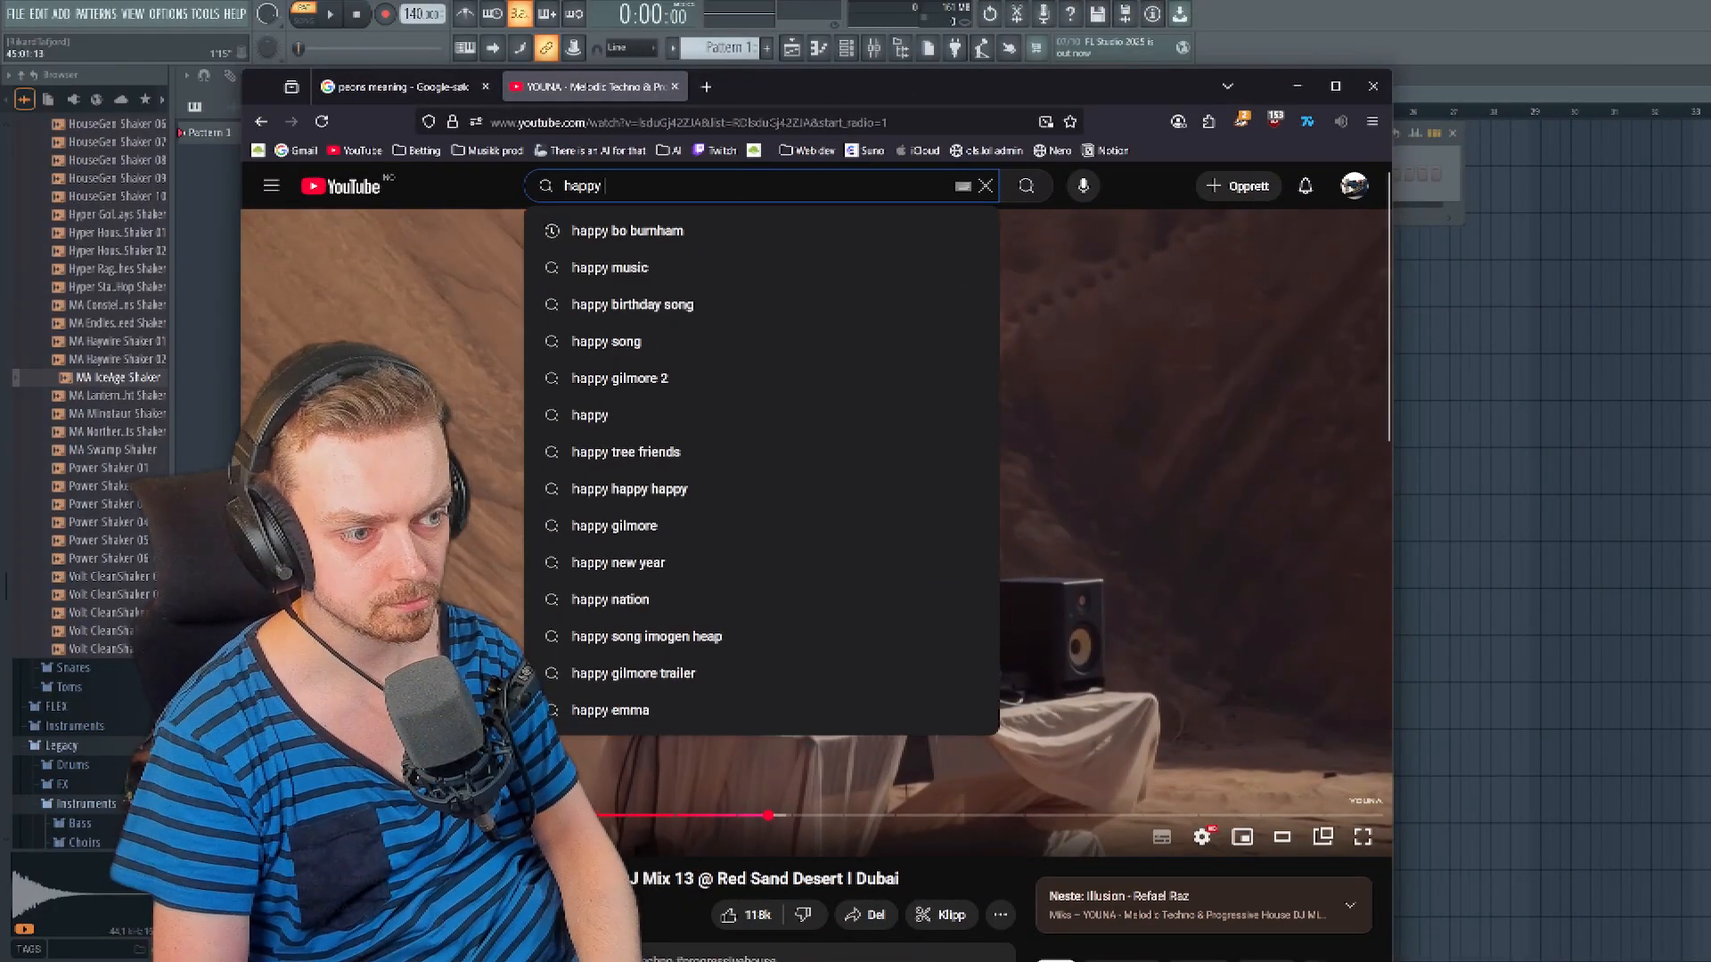
type(" wheels")
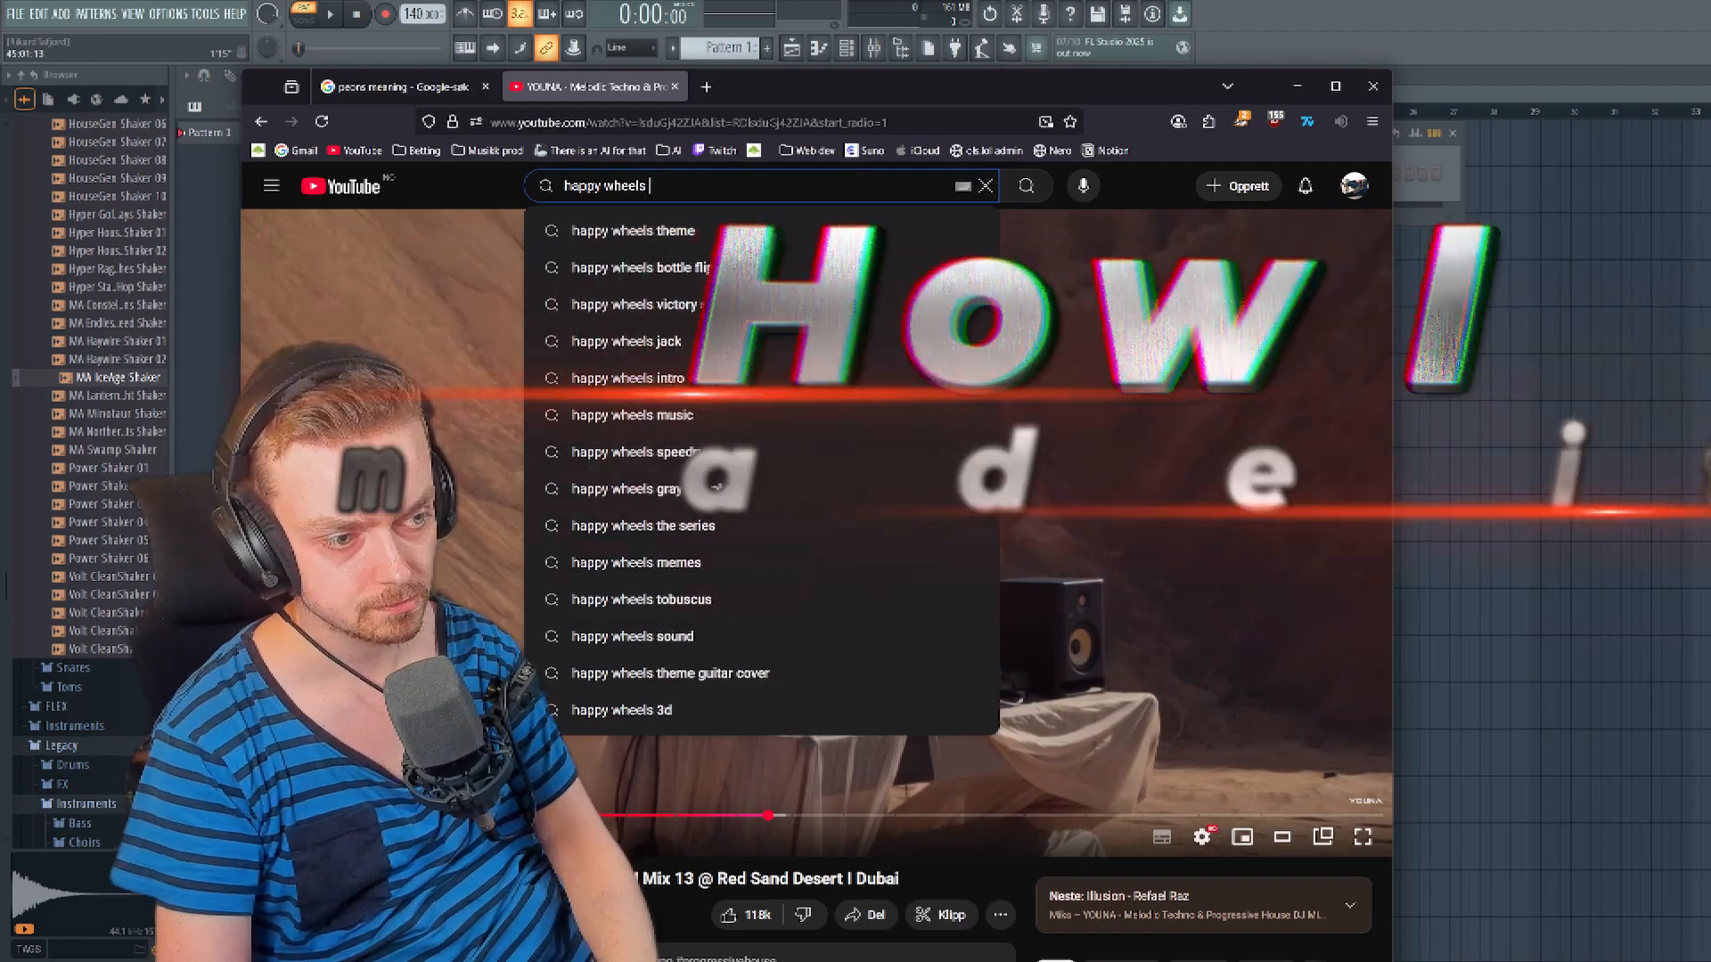
left_click(713, 224)
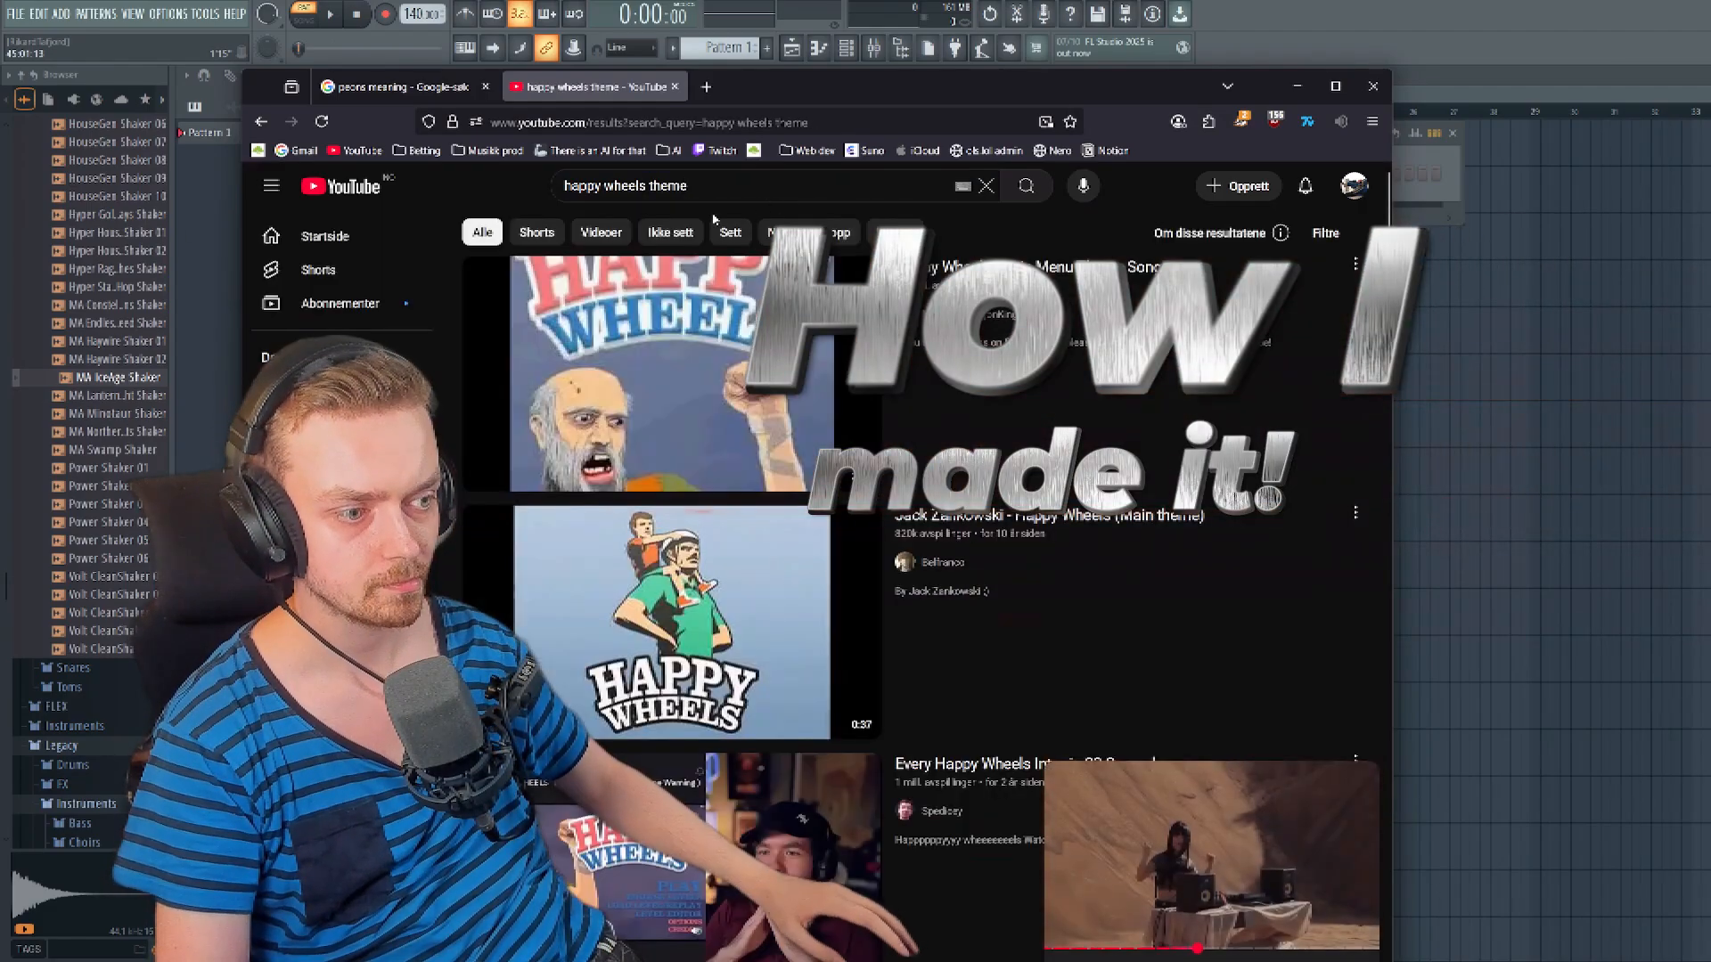
left_click(1355, 788)
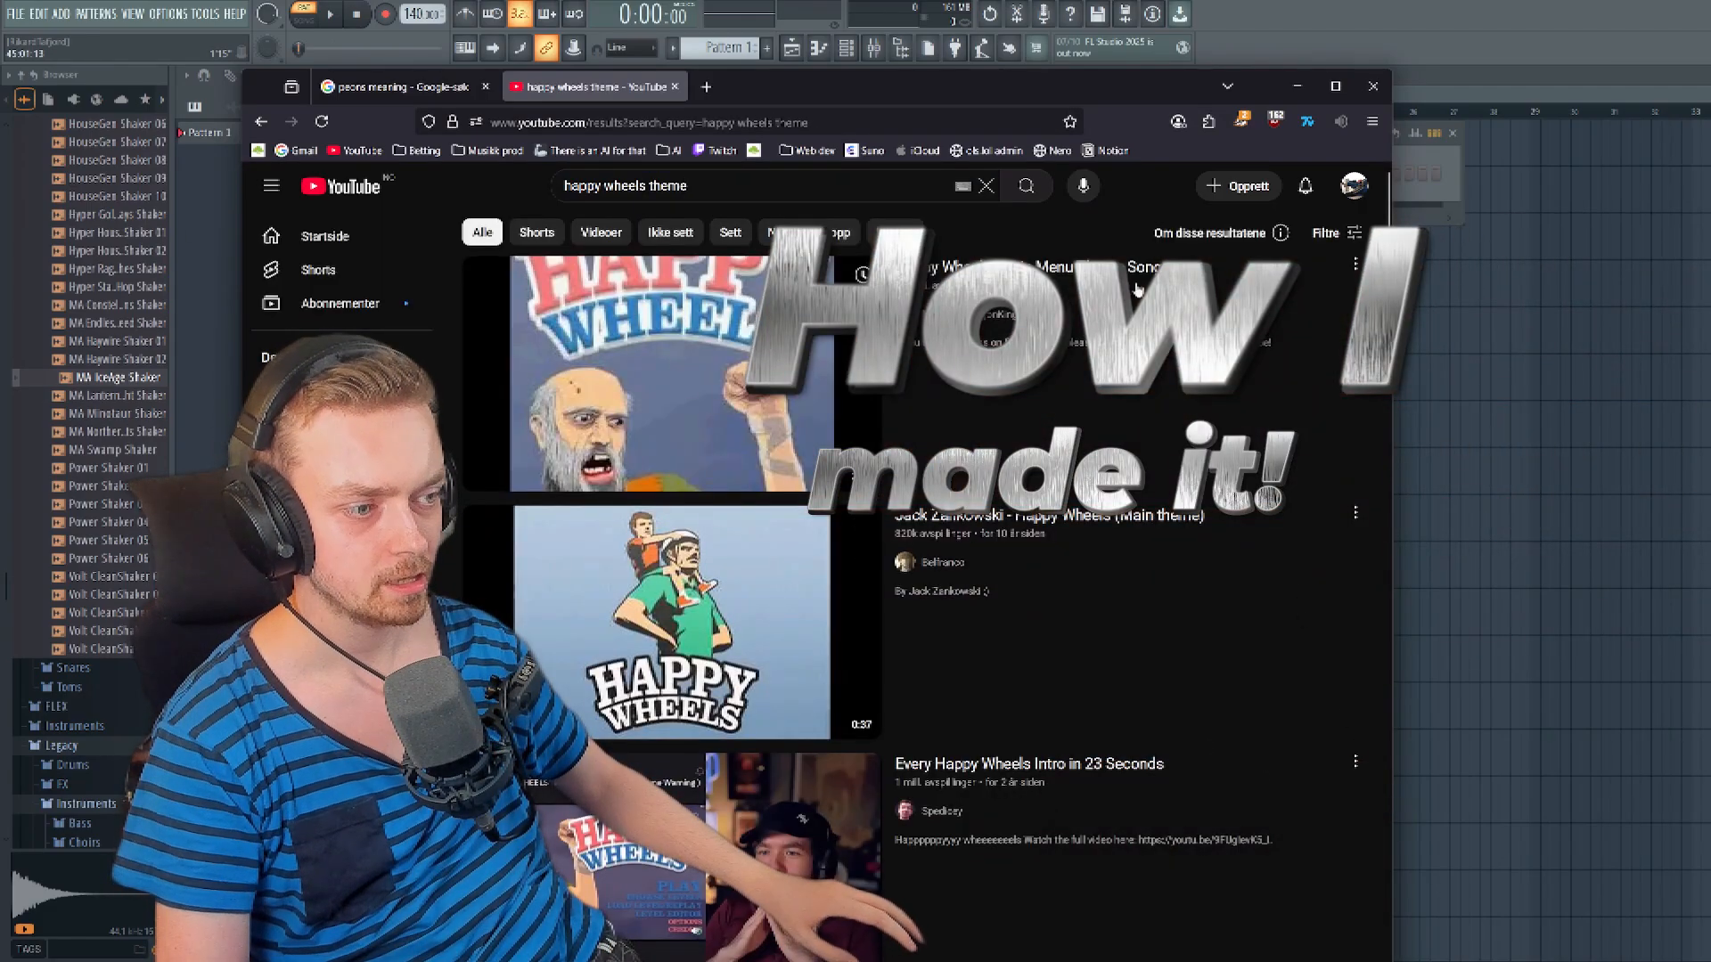
middle_click(394, 88)
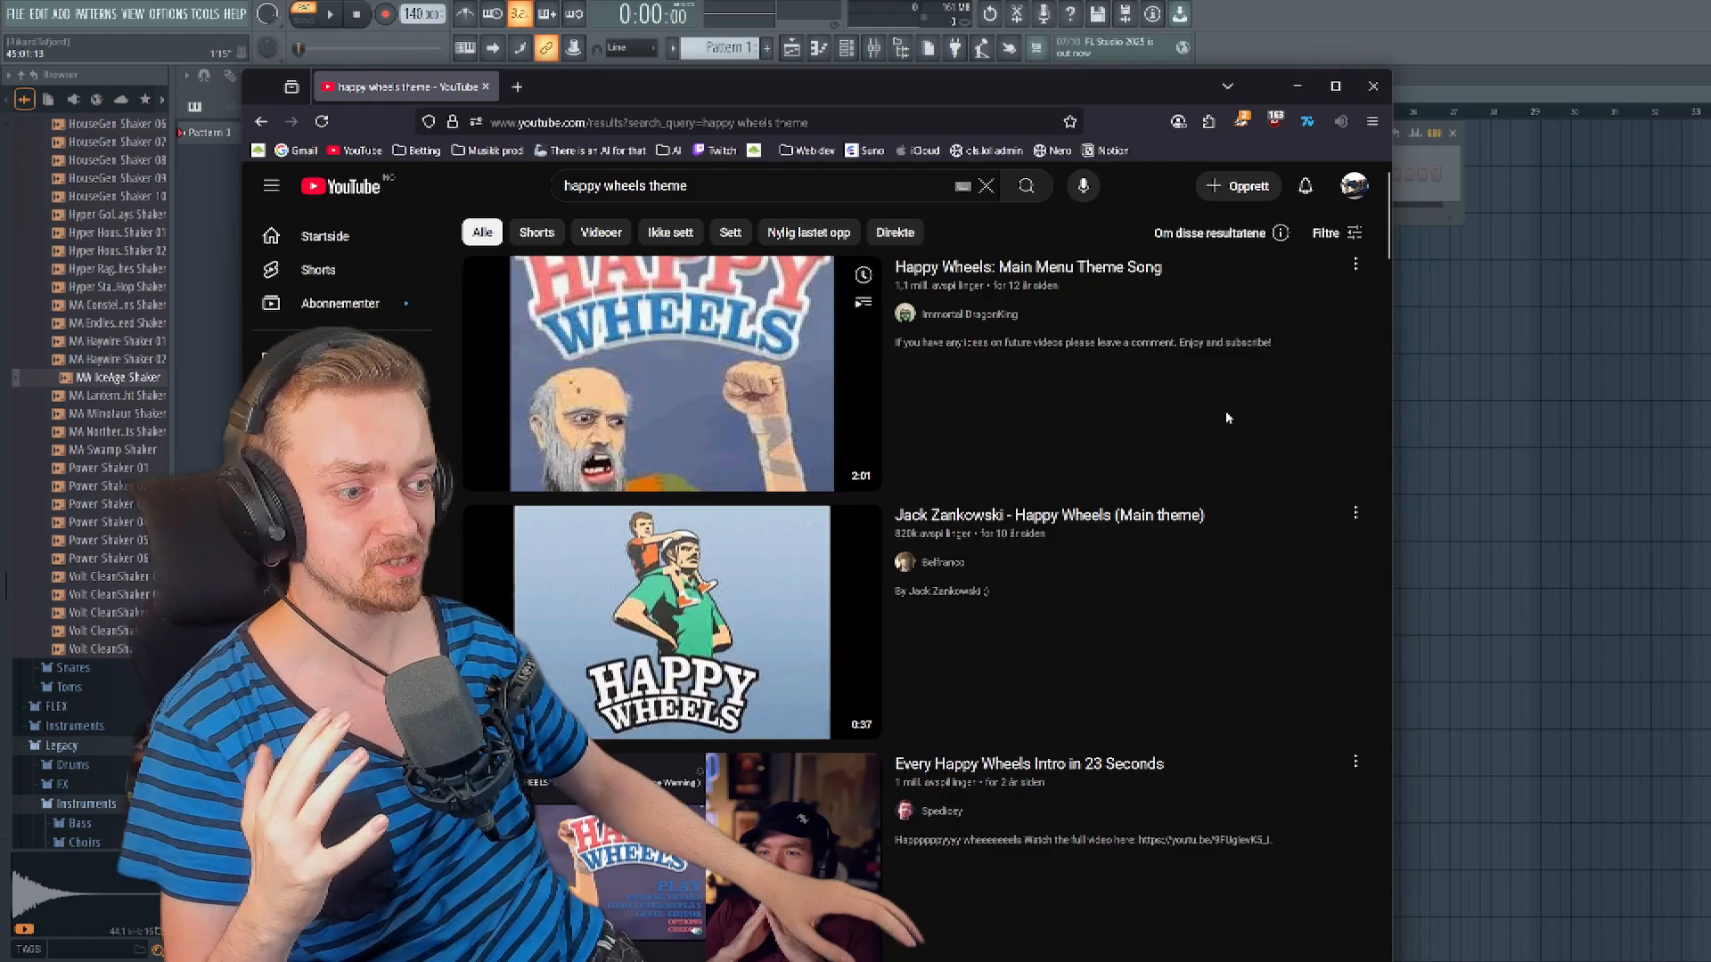
- Listen to the "Happy Wheels: Main Menu Theme Song" video, pause it and move the browser out of the way of FL Studio
left_click(701, 410)
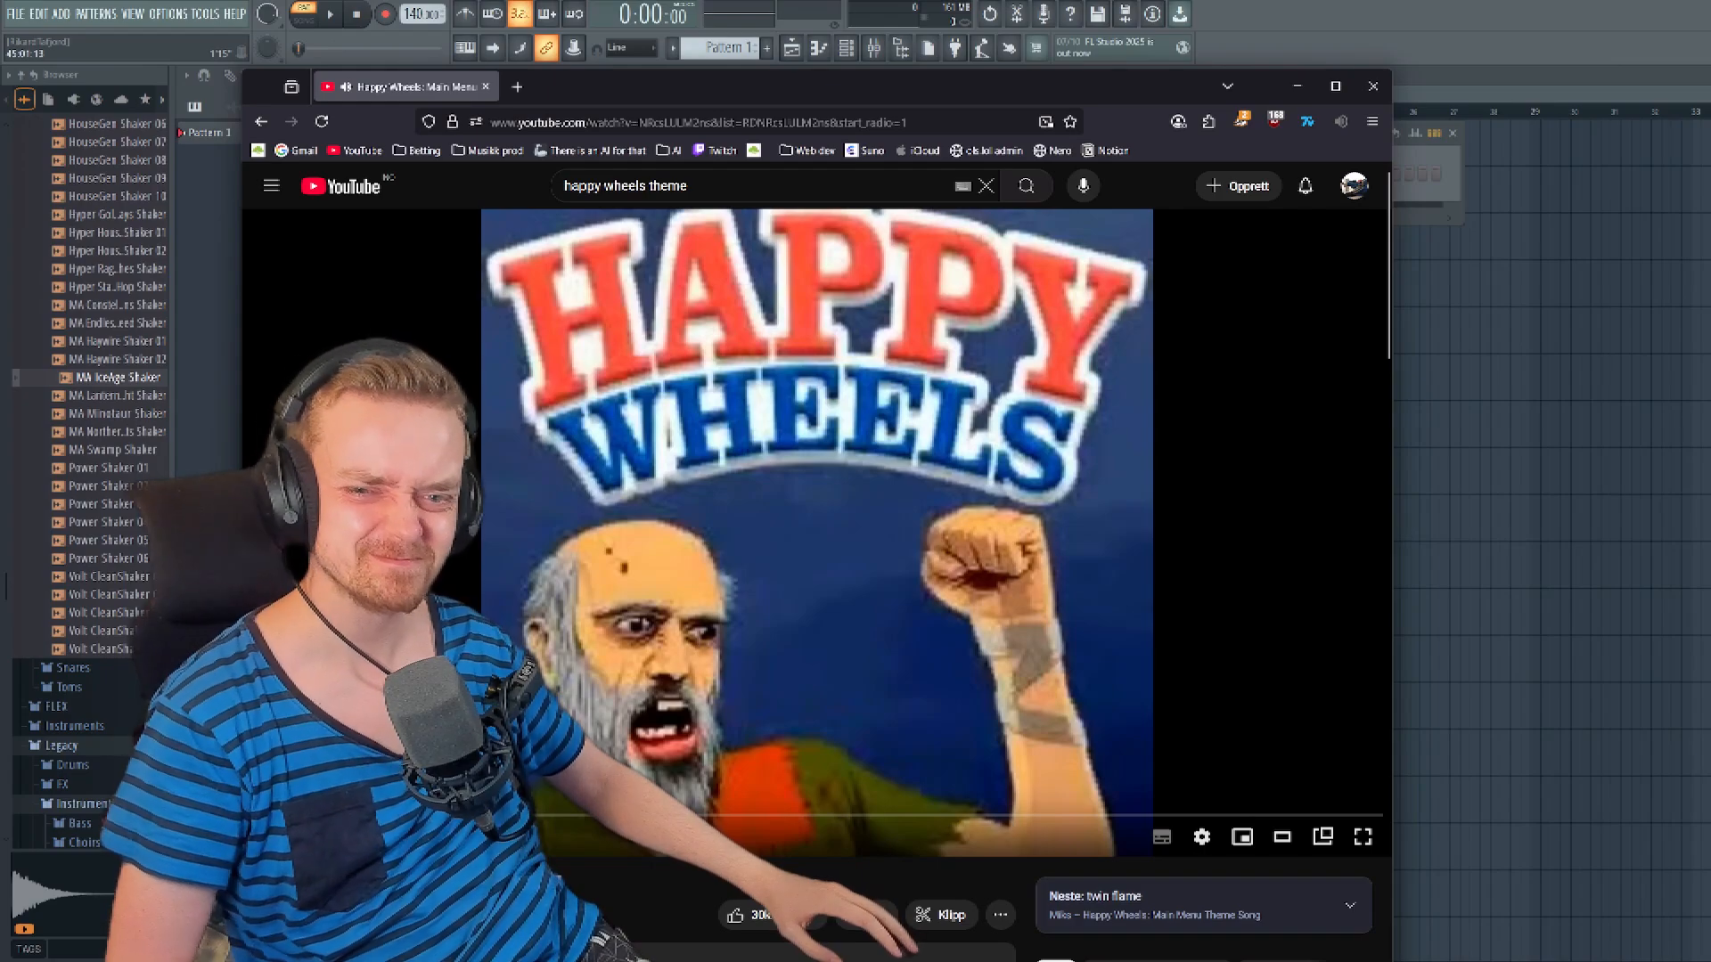
left_click(850, 642)
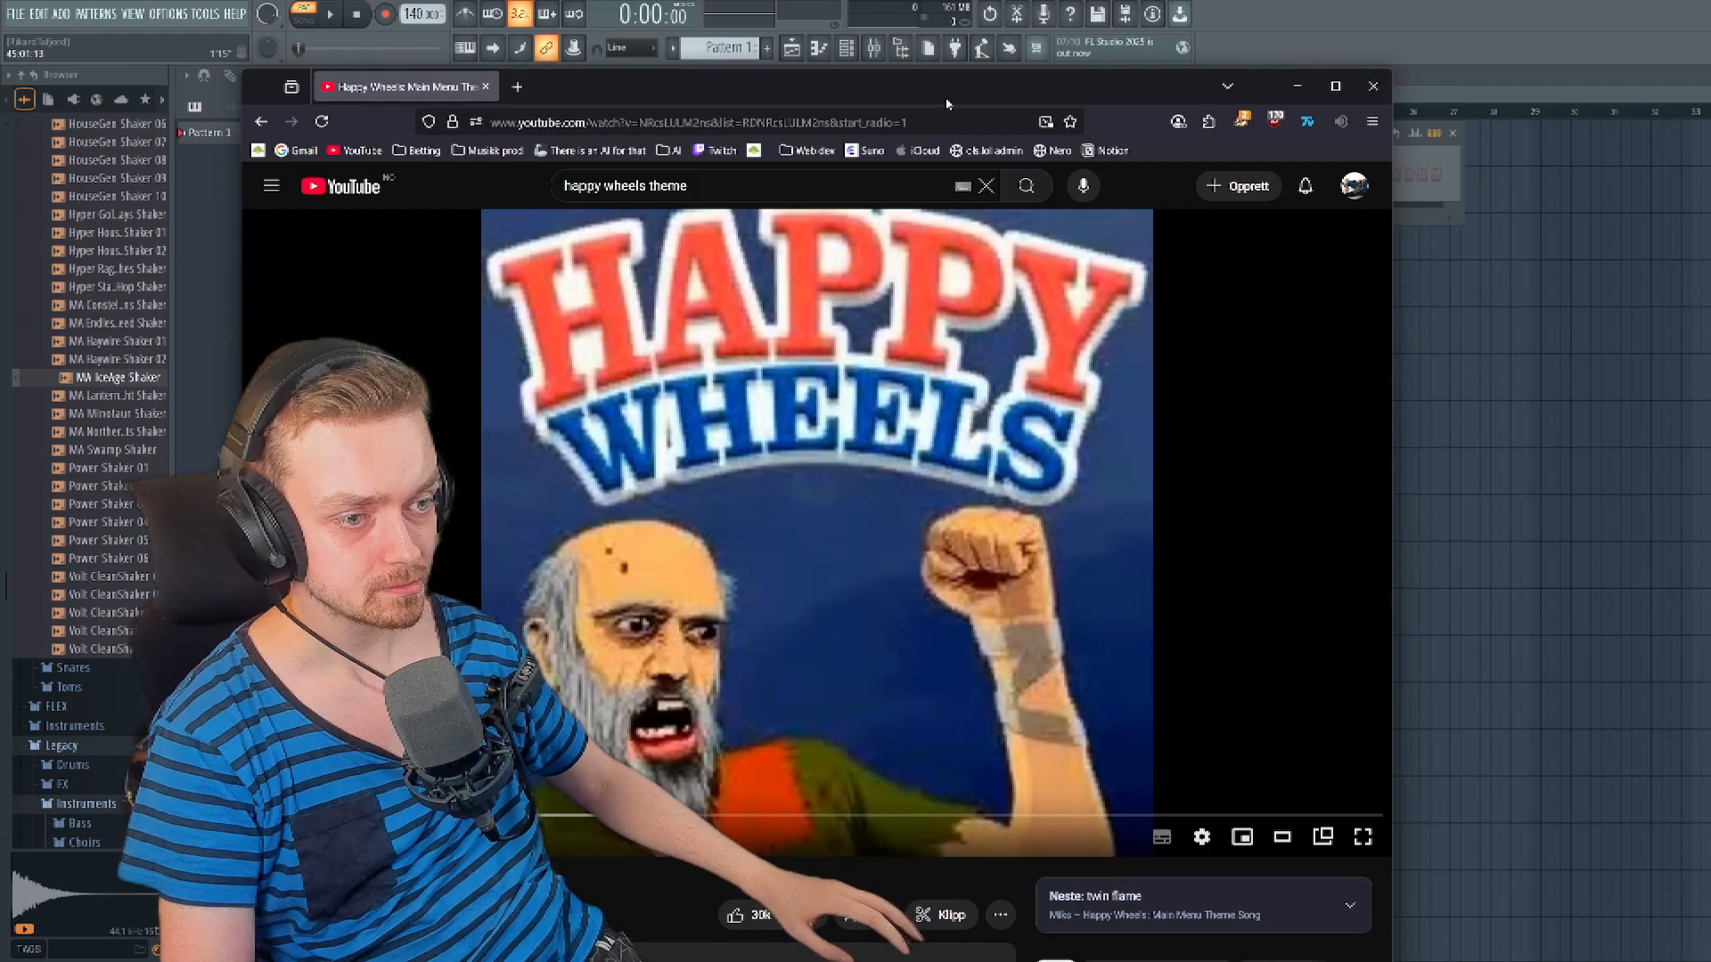
left_click_drag(1144, 88, 1710, 0)
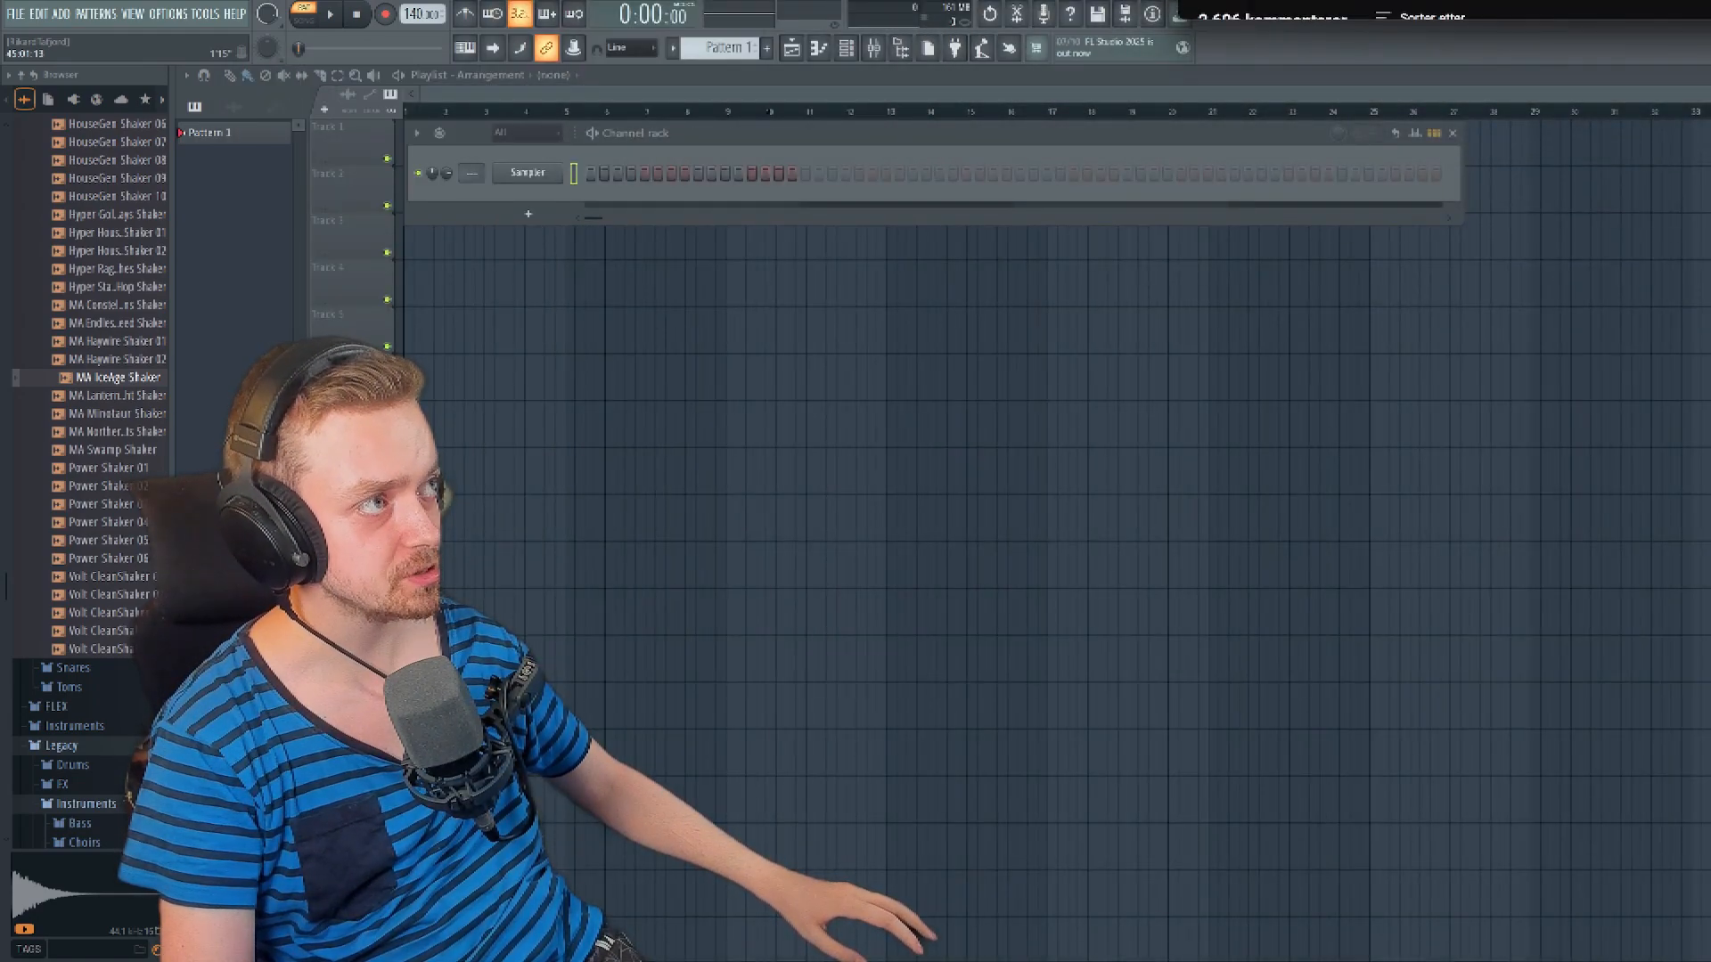
scroll(1454, 9, "up", 3)
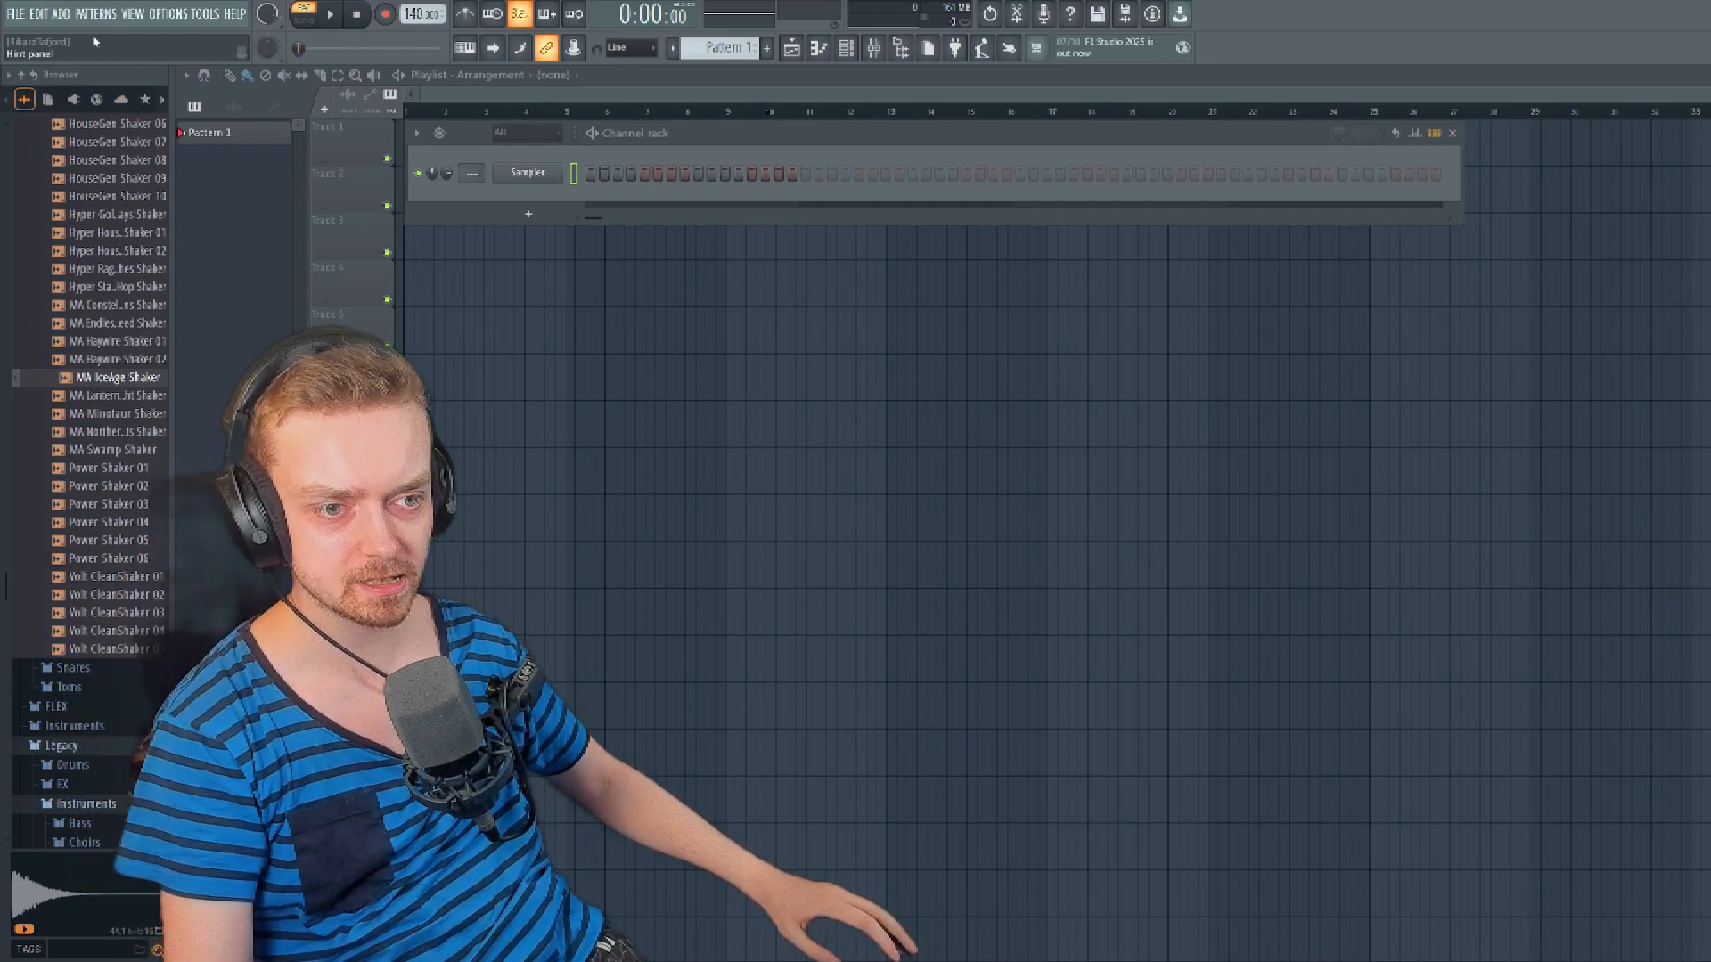
- Add an Omnisphere instrument channel and place its window below the channel rack
left_click(62, 14)
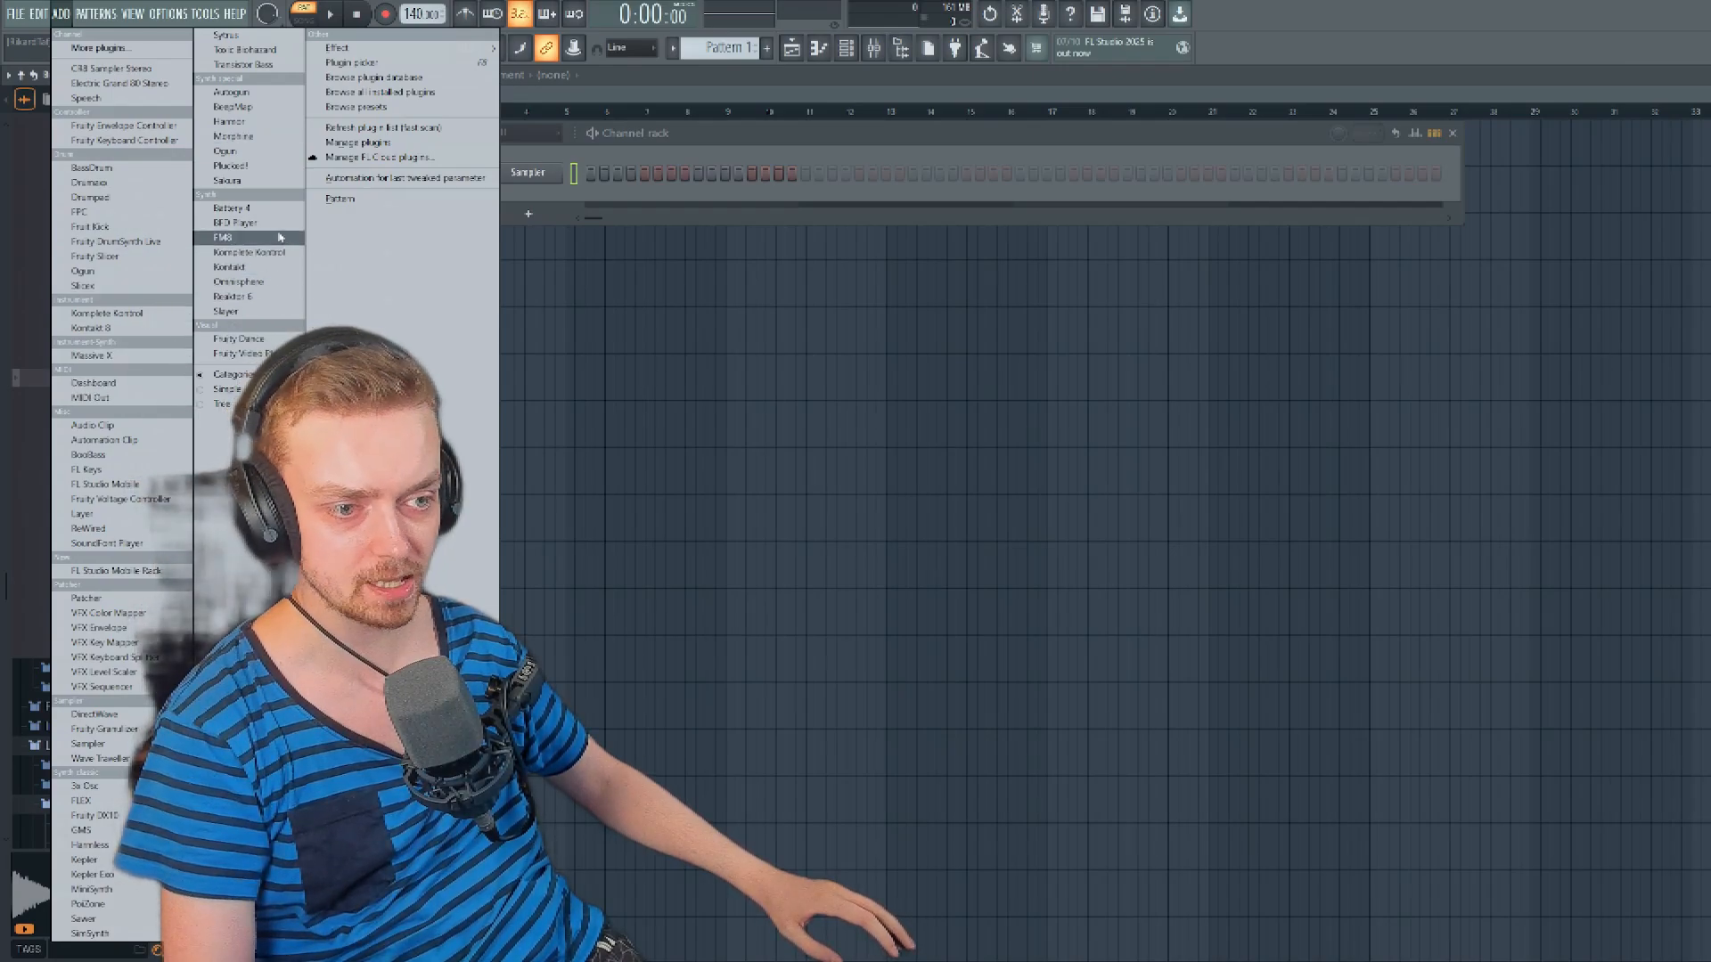
left_click(256, 280)
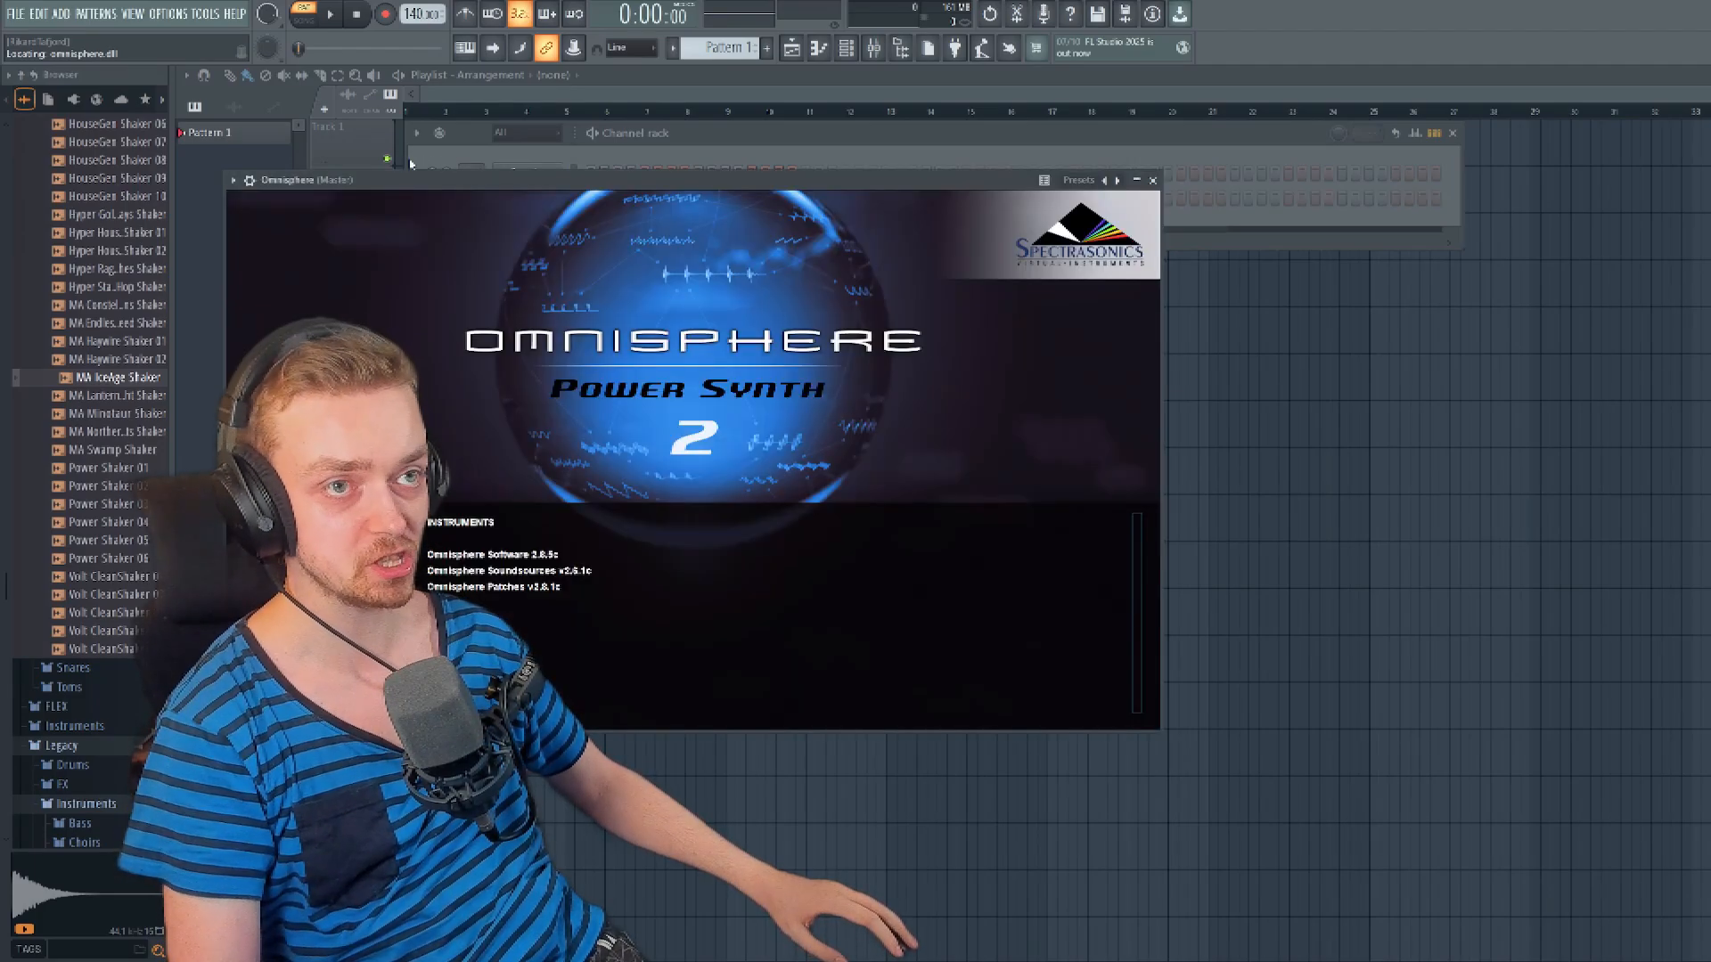
left_click_drag(565, 181, 747, 263)
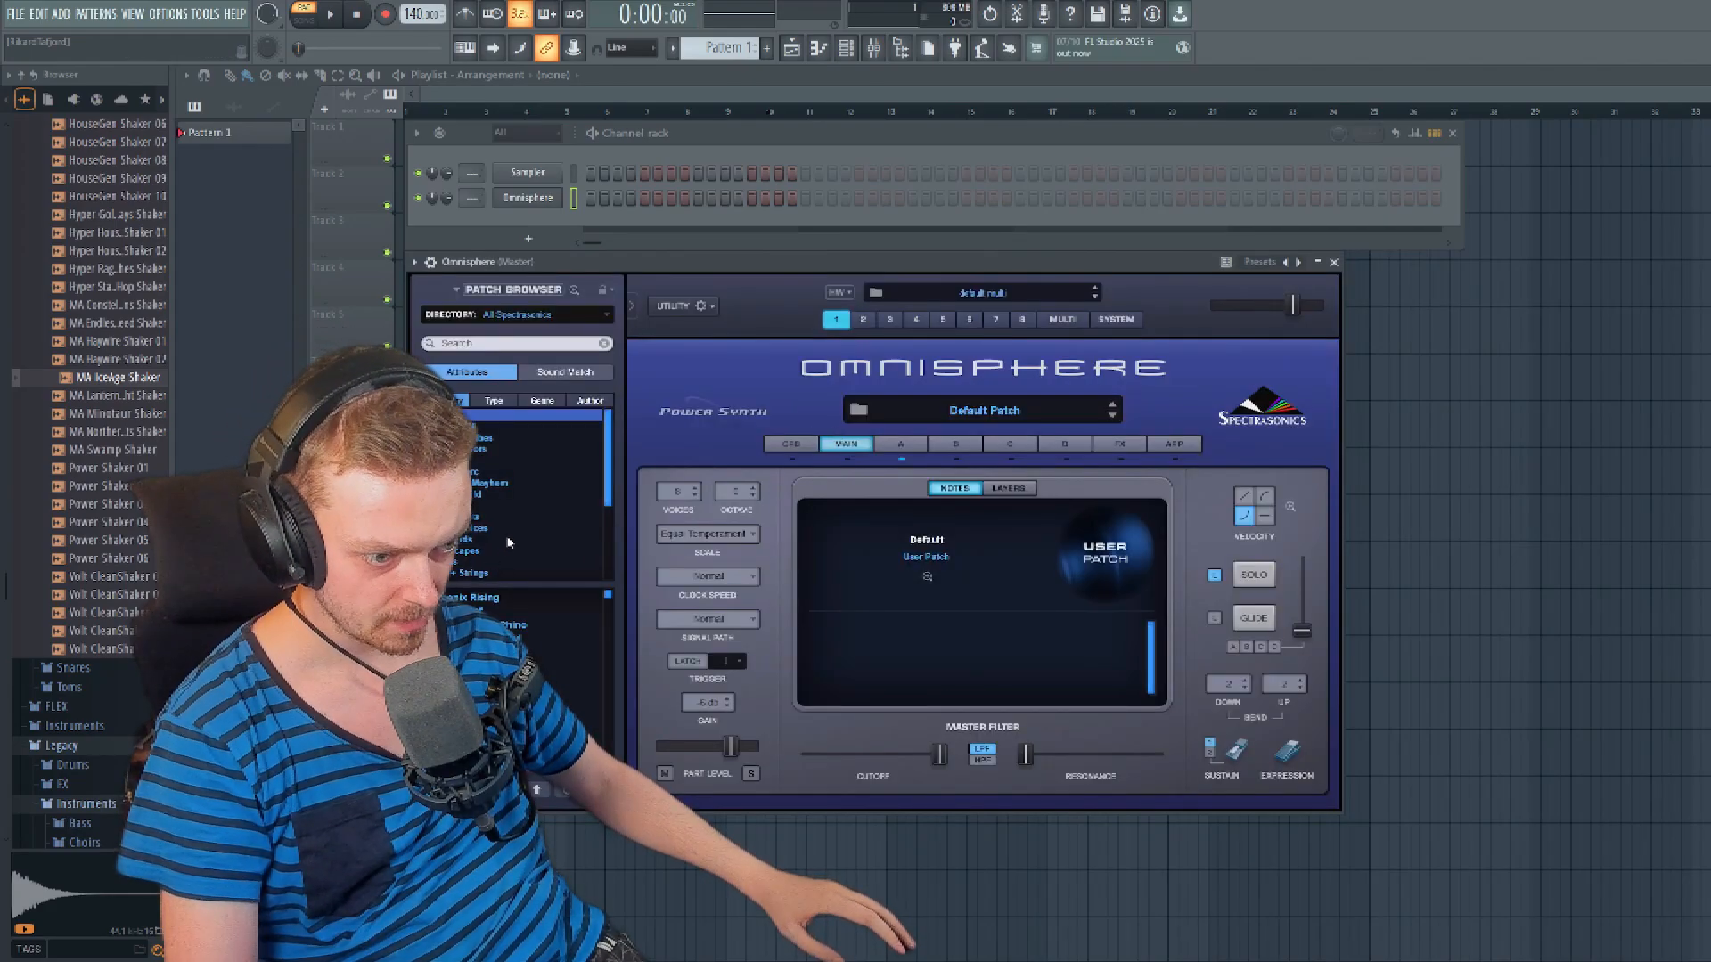
- Filter the Omnisphere patches to the Guitars category and audition Bluesy Lead and Dan's Studio Dirty Baritone
left_click(453, 505)
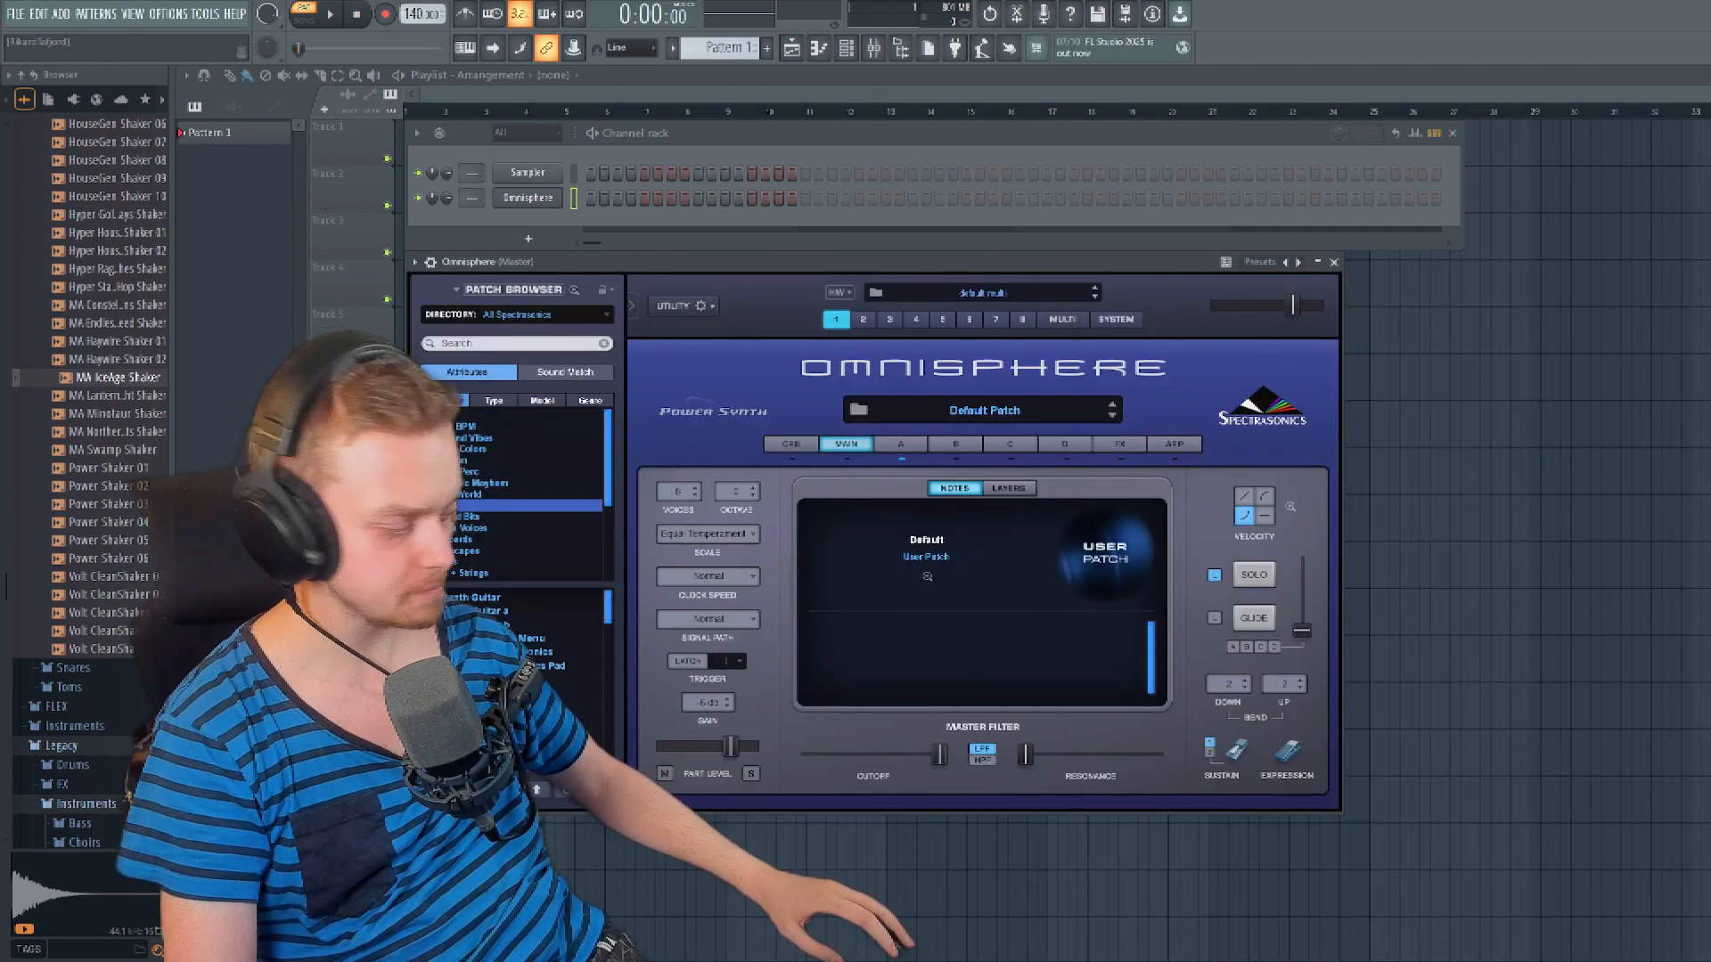
left_click(499, 693)
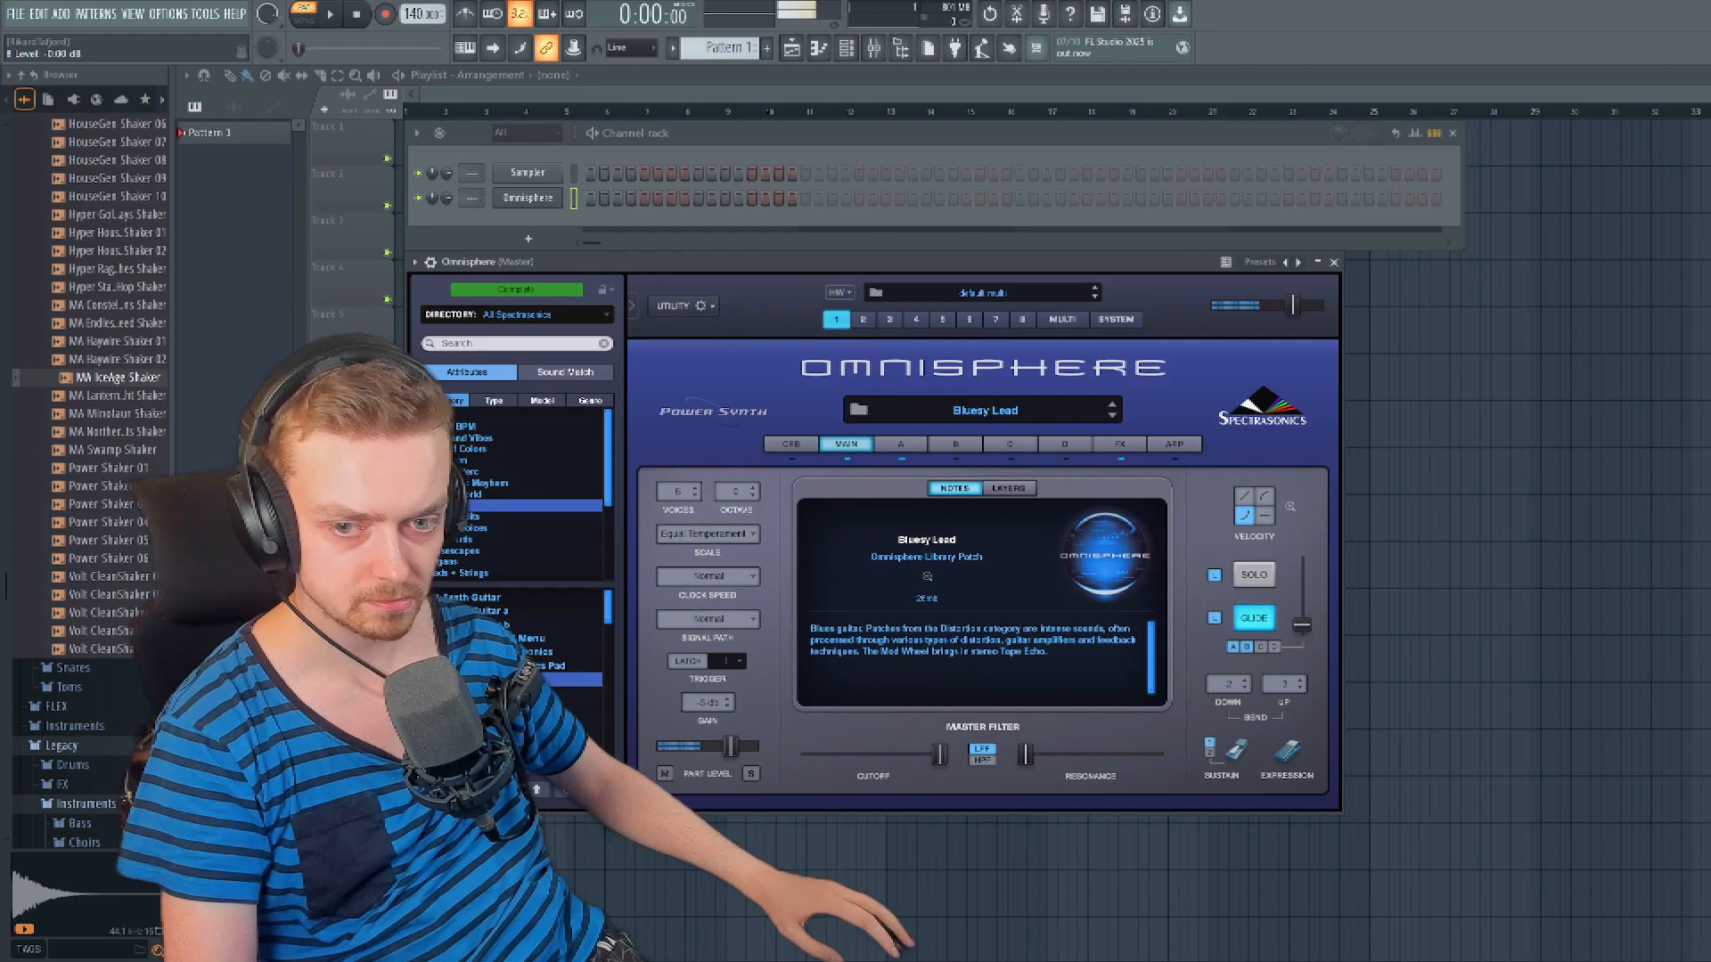
left_click(499, 651)
scroll(571, 655, "down", 2)
left_click(570, 666)
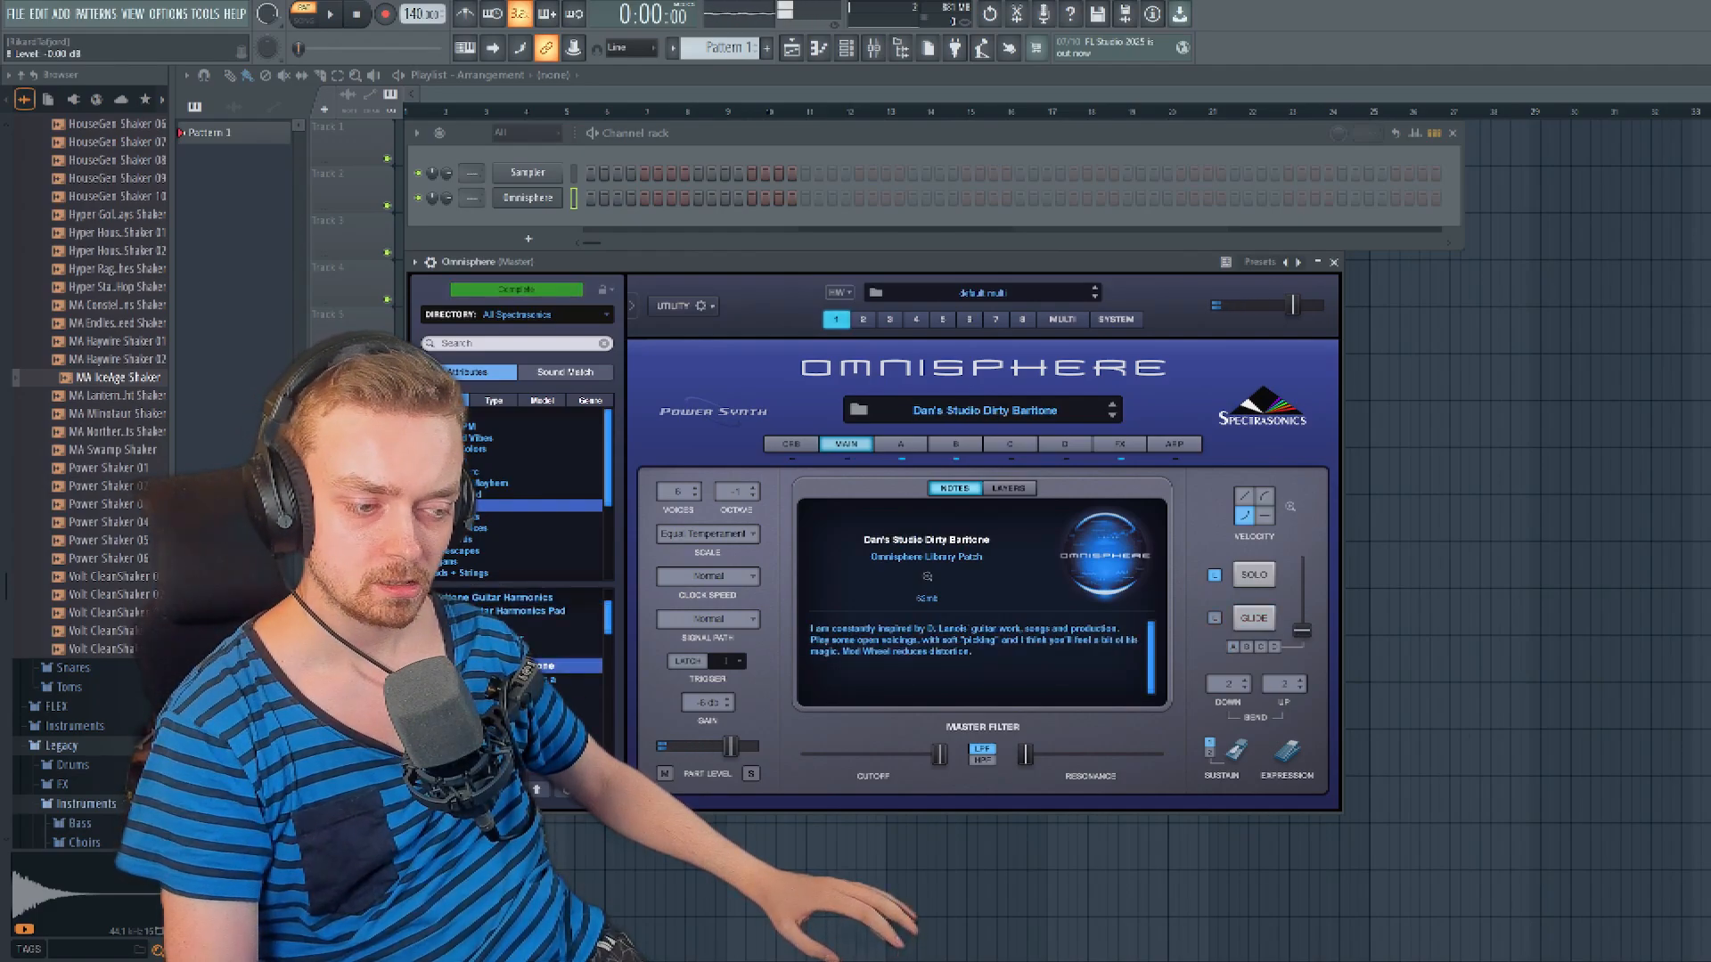
- Audition further guitar patches, including Fingerstyle Acoustic 18 string a, Doubling Power Chords, Double-Tracked 6-Strings b and Elegant Picking
scroll(570, 666, "down", 2)
left_click(570, 679)
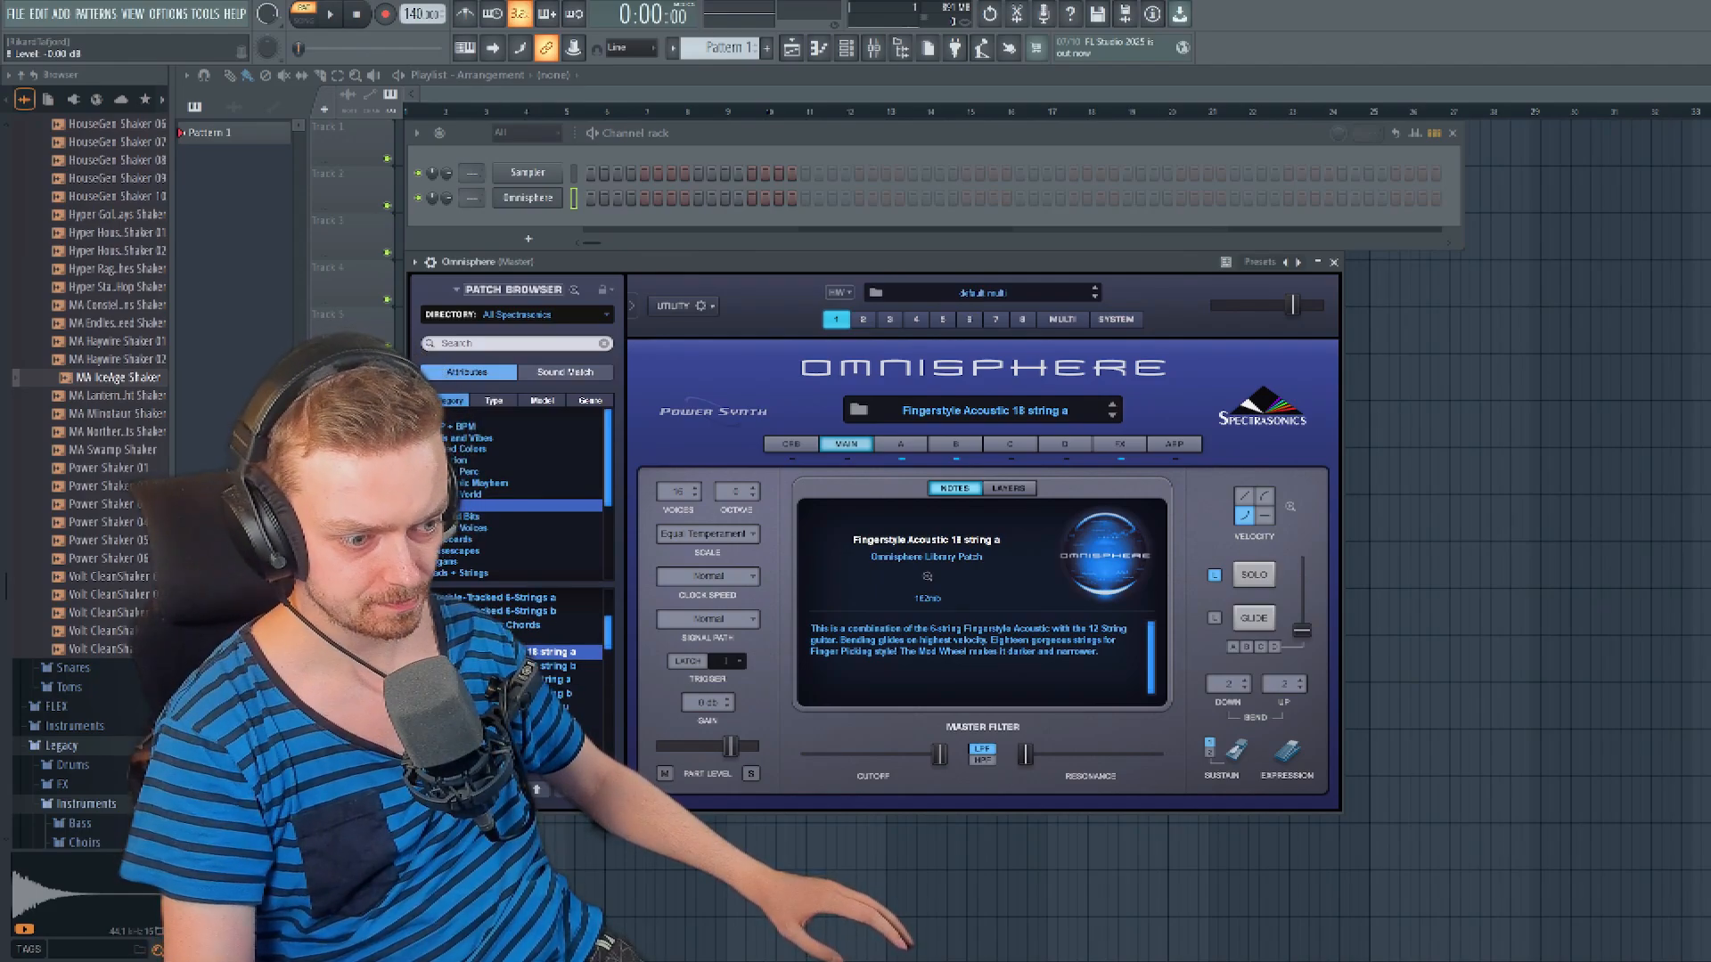
left_click(525, 693)
left_click(526, 680)
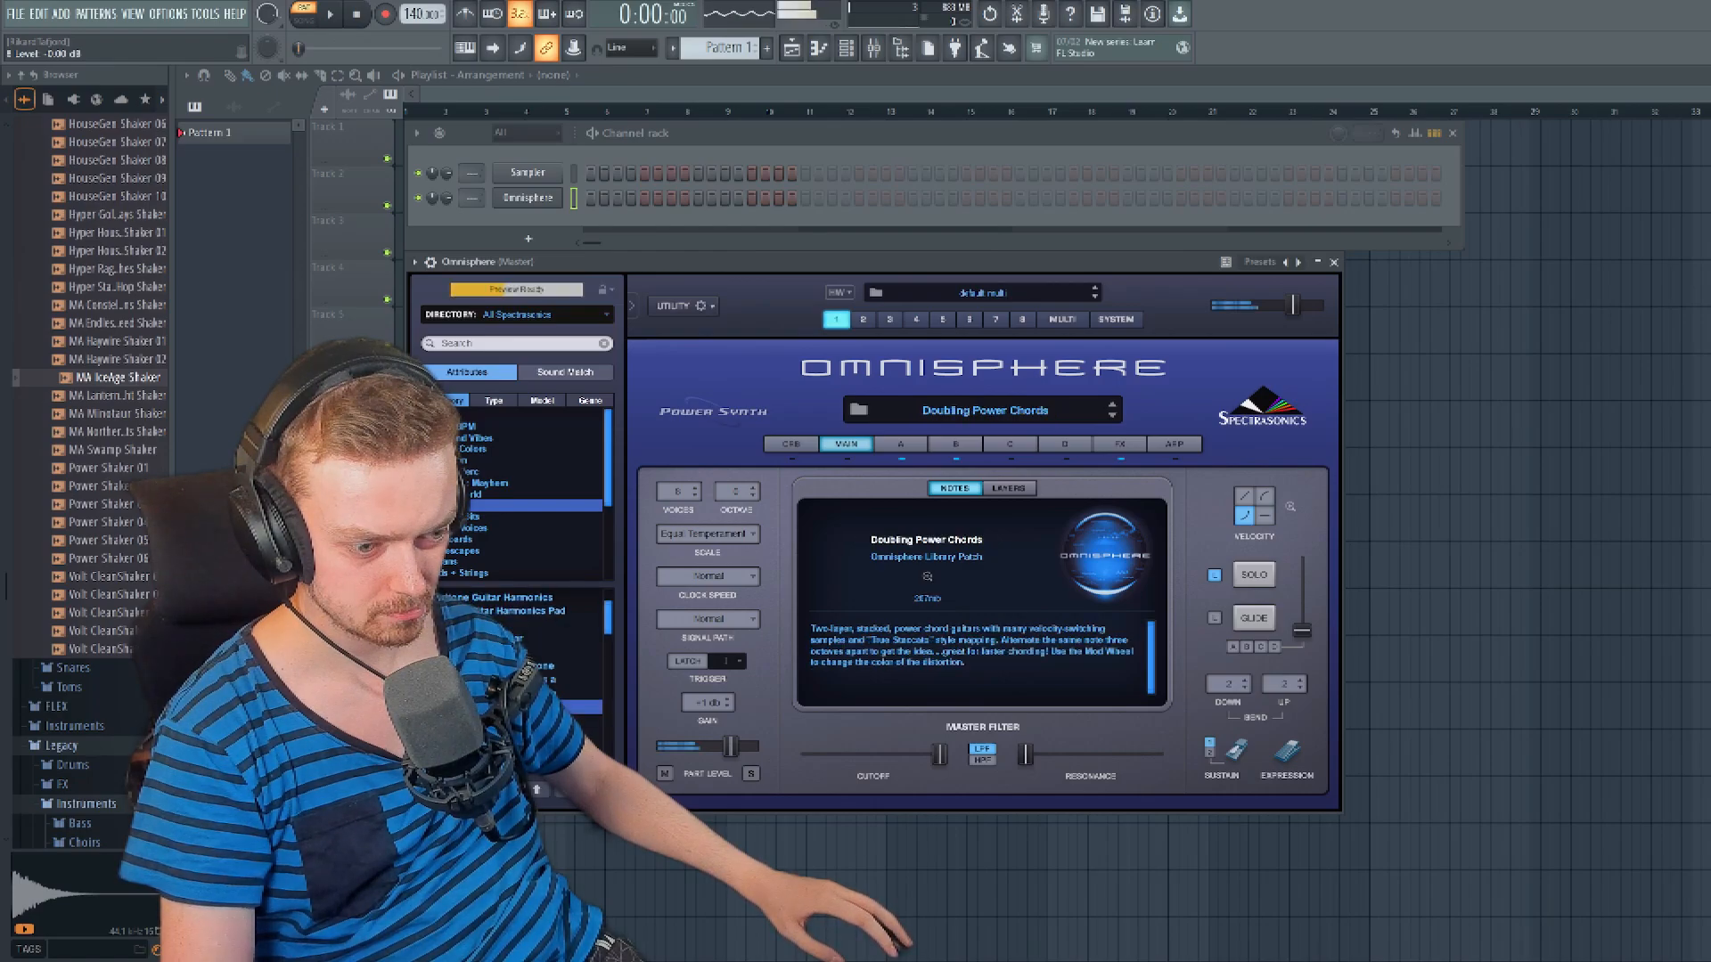
left_click(526, 720)
left_click(526, 707)
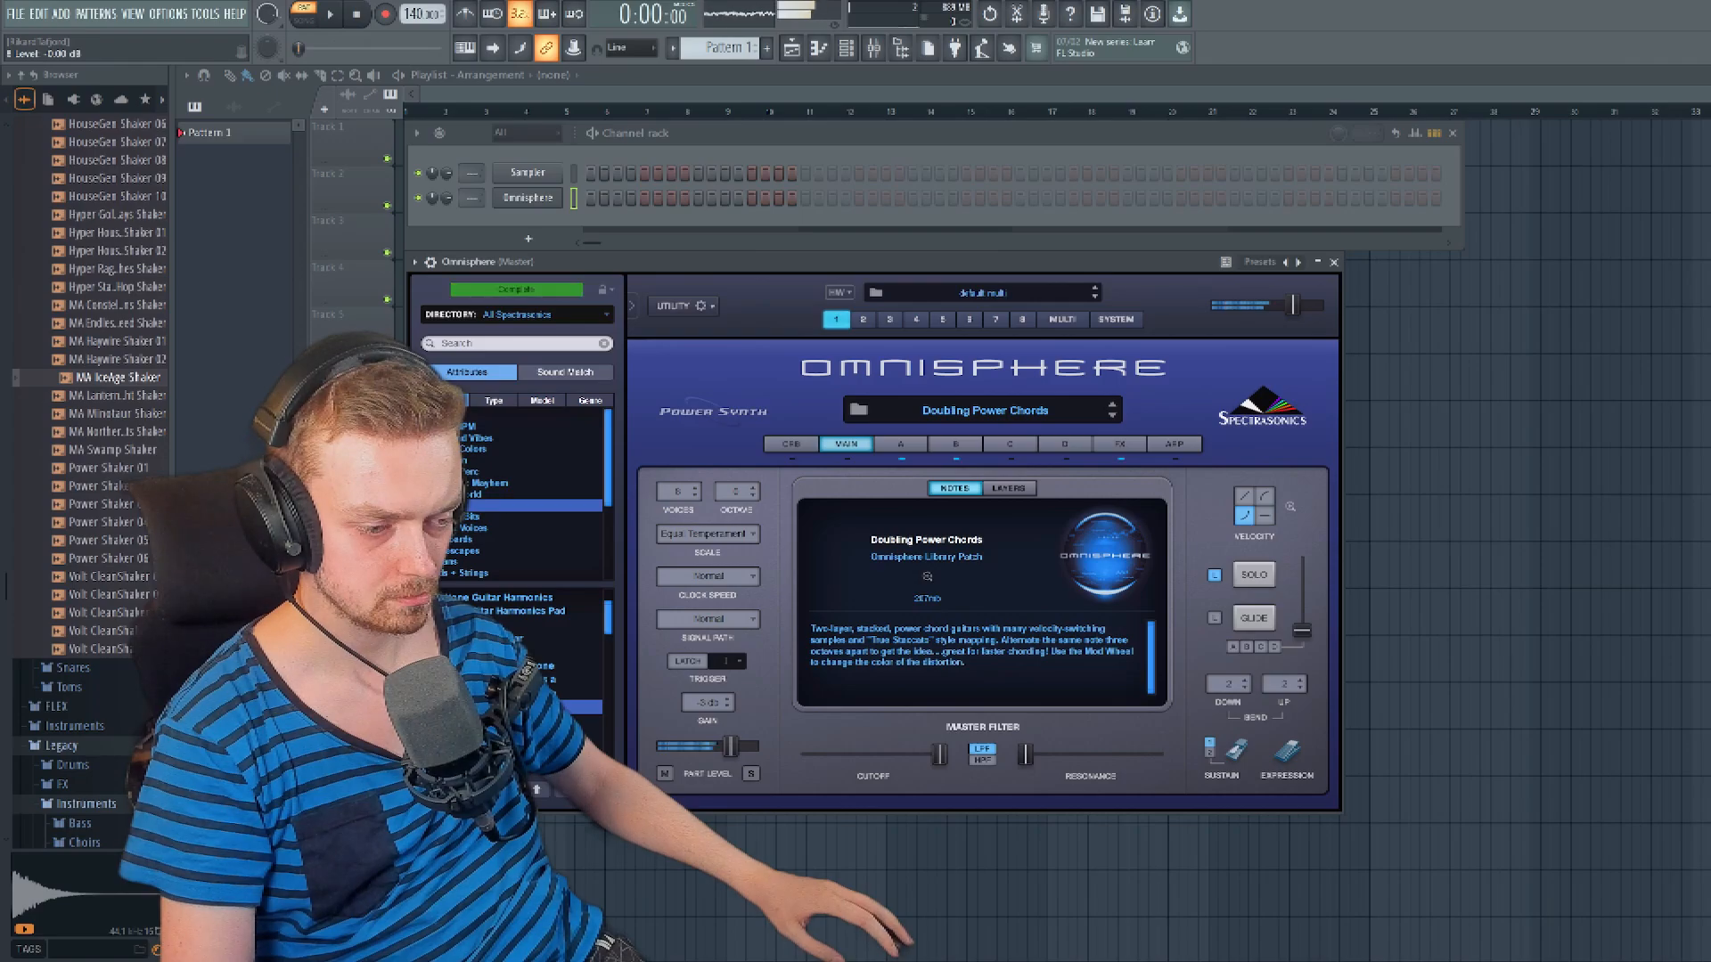
left_click(526, 693)
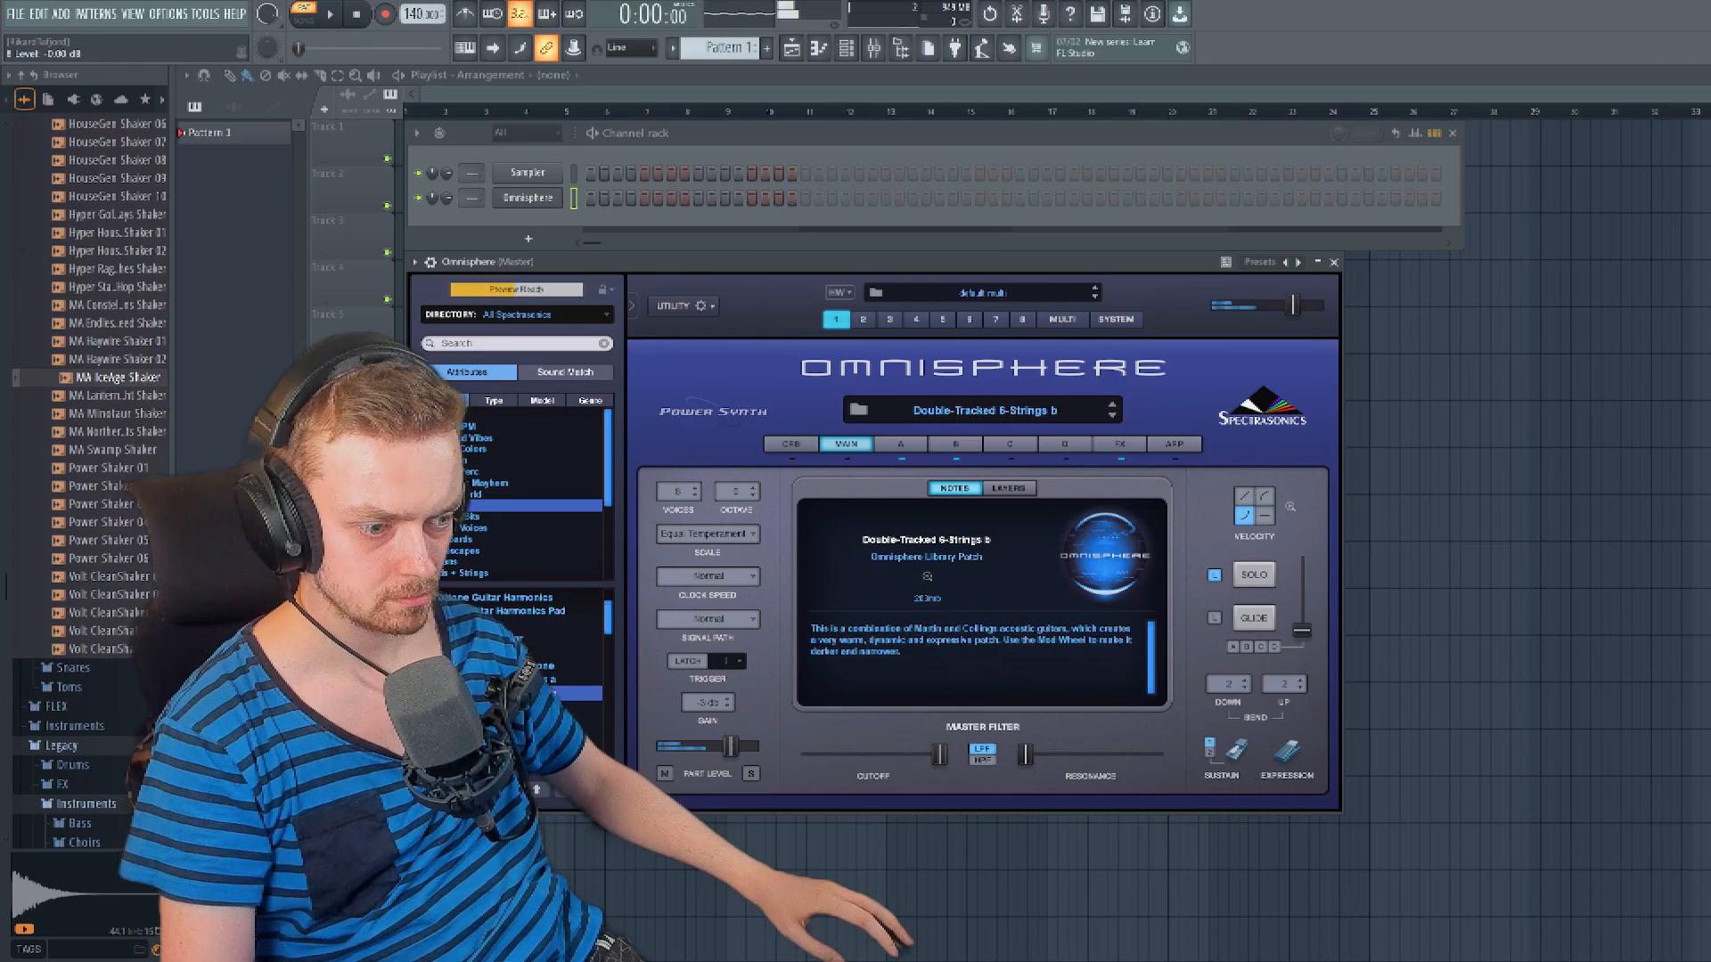
left_click(526, 720)
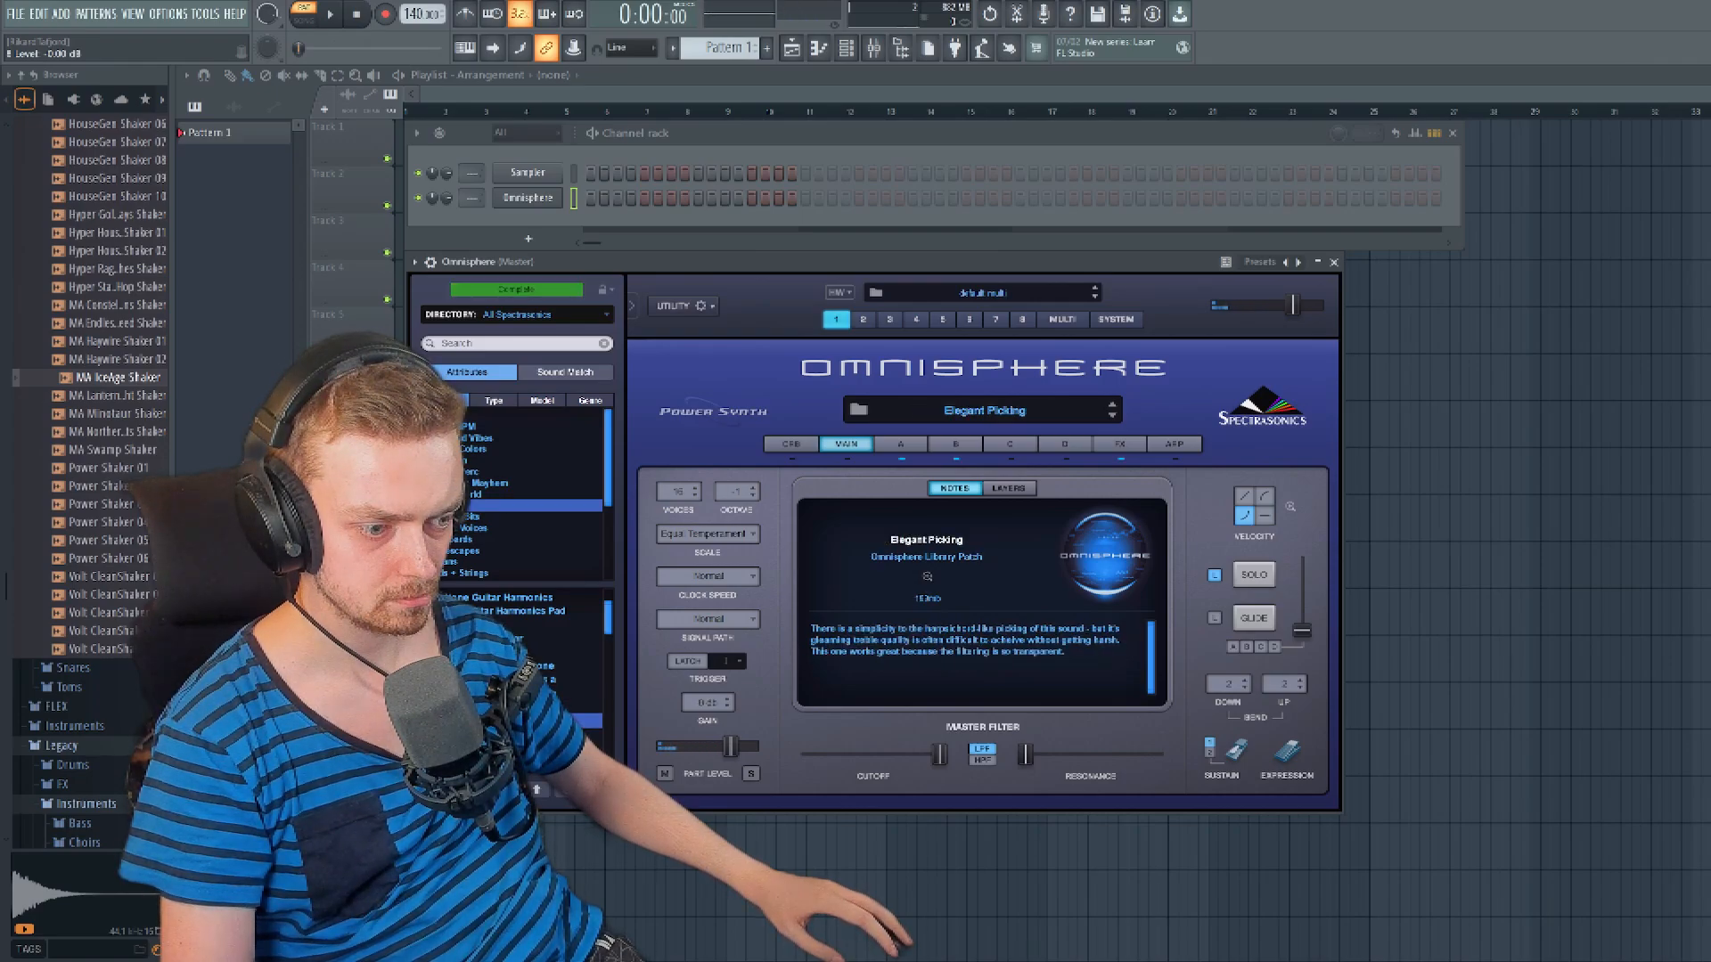
- Audition the guitar patches from Fingerstyle Octaves through Flamenco Guitar b to Flamenco Guitar FX Menu
key("Down")
left_click(526, 707)
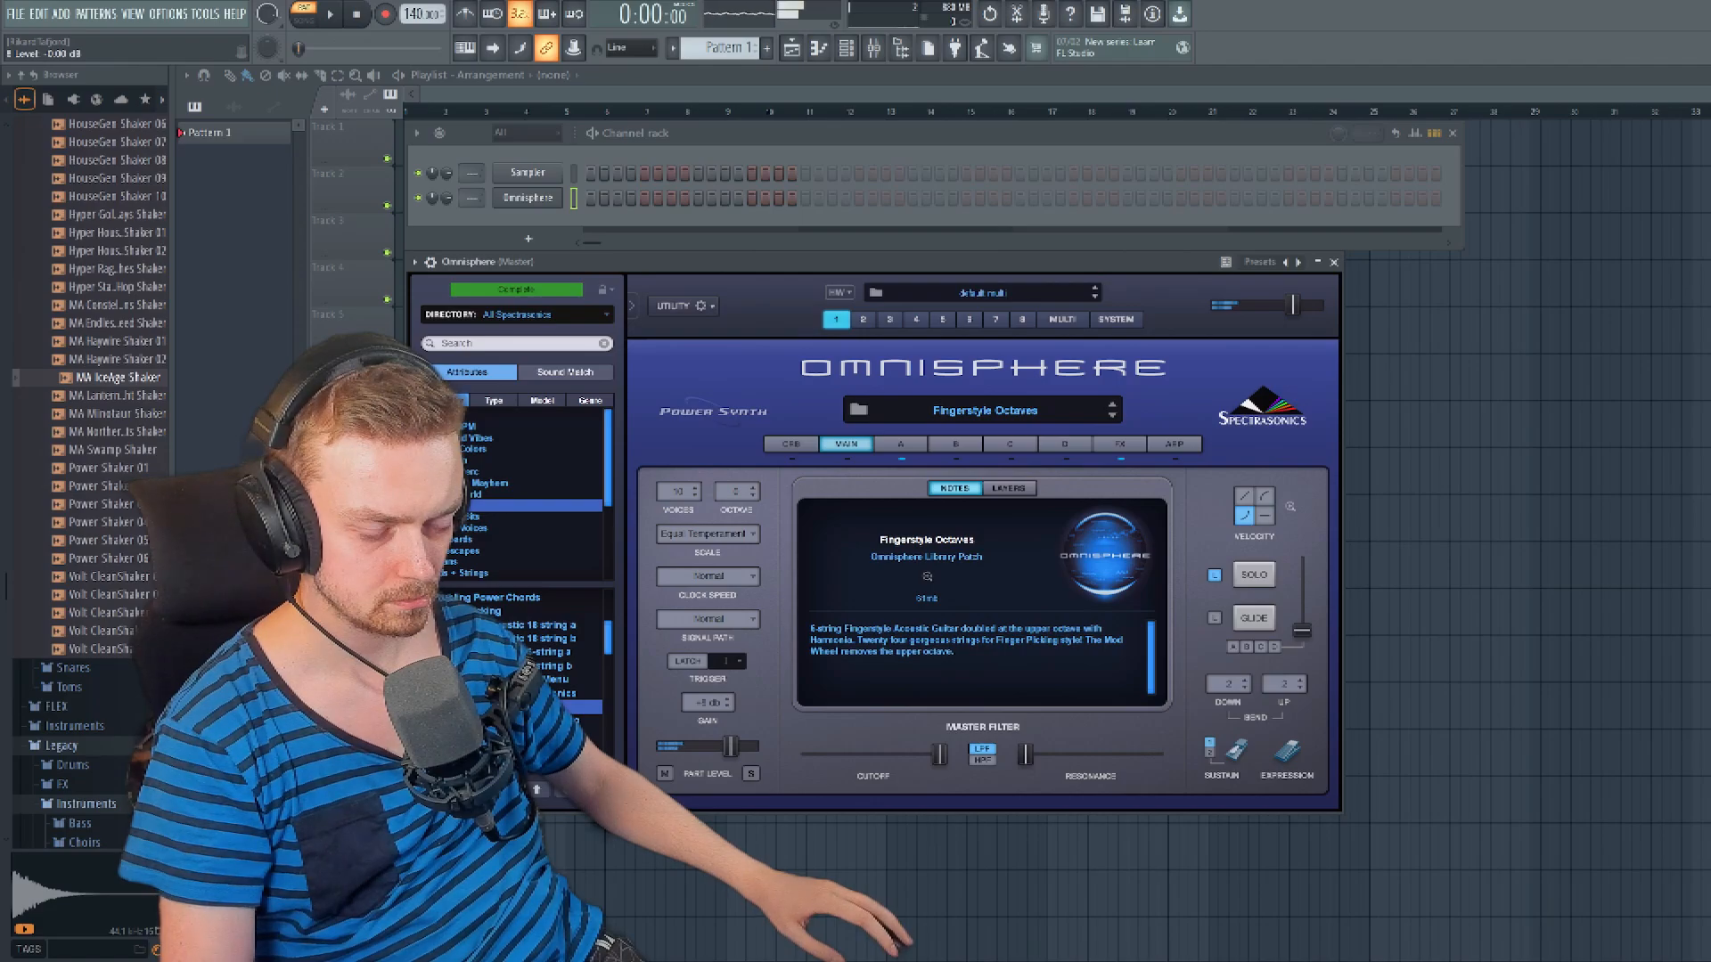
left_click(526, 720)
left_click(525, 746)
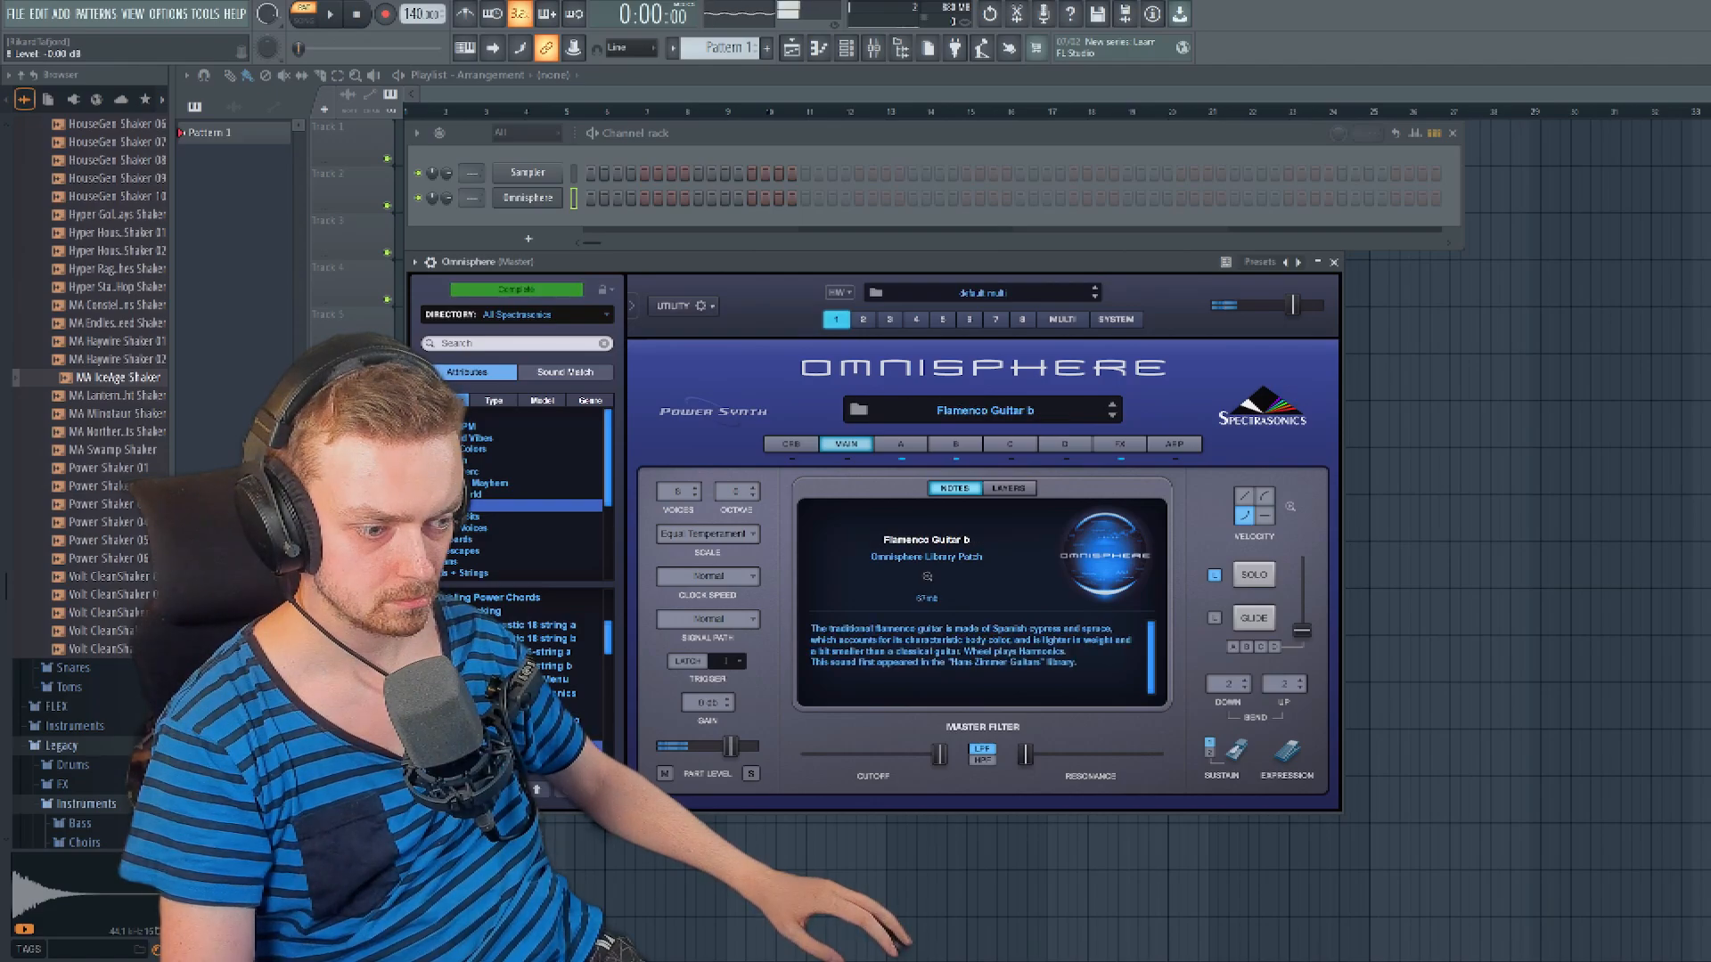
left_click(526, 760)
scroll(526, 760, "down", 2)
left_click(526, 694)
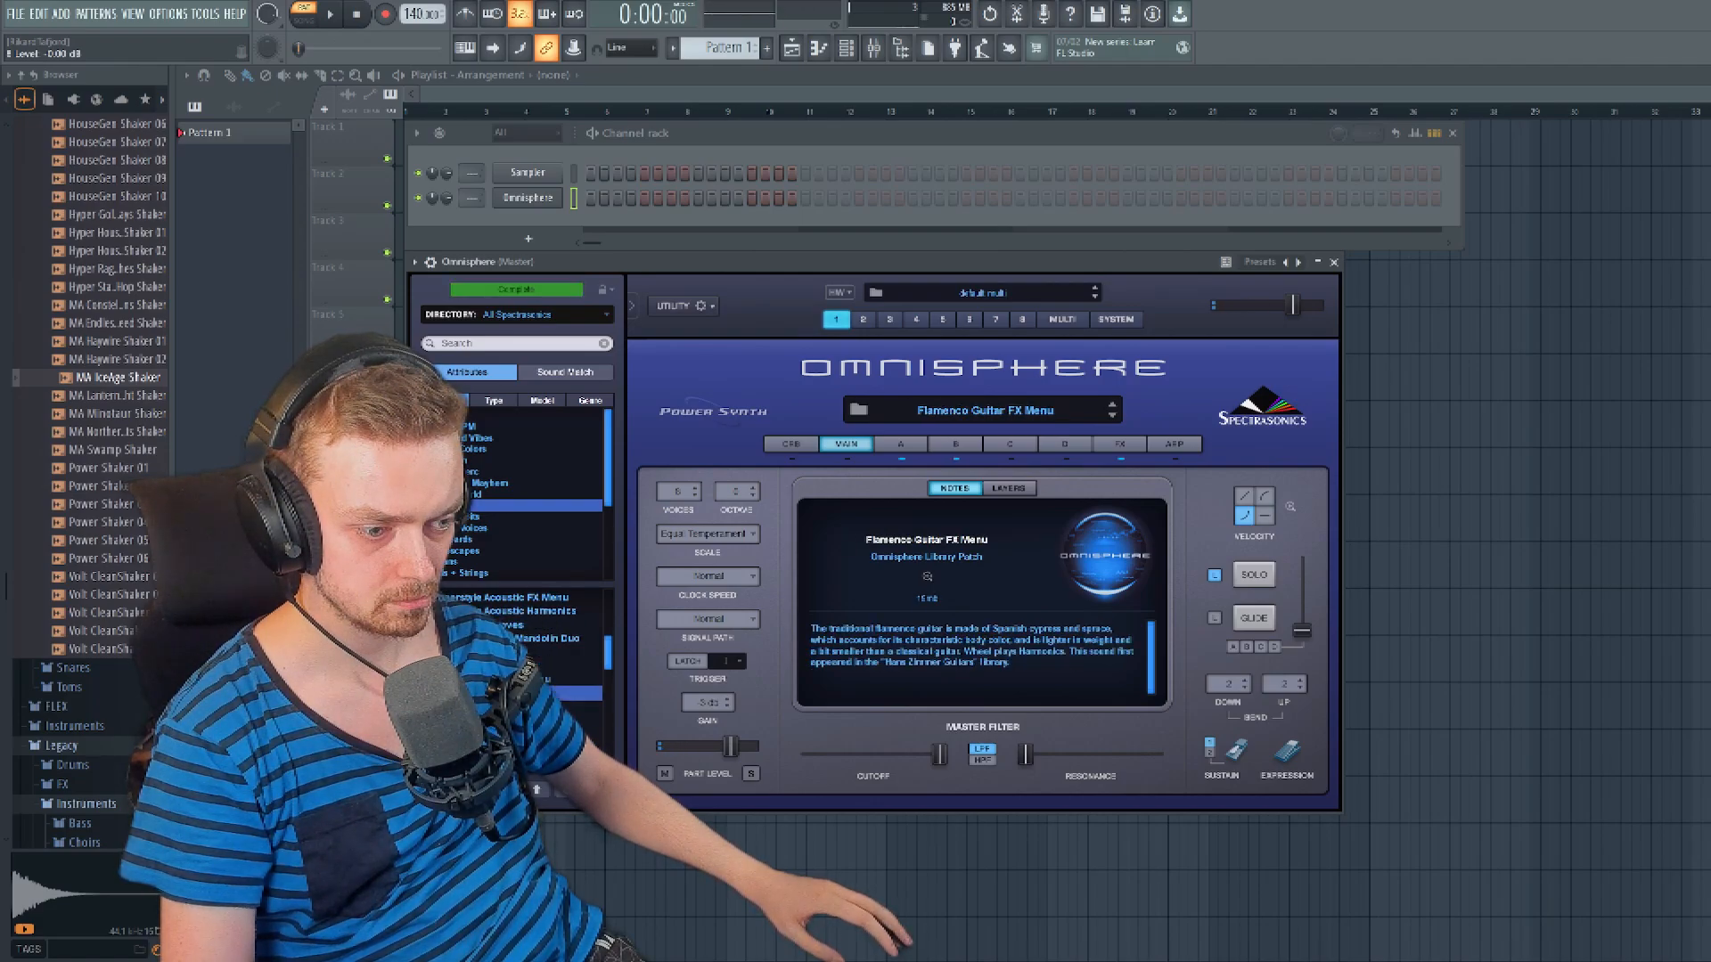
- Audition Glass Segovia, Glorious Harmonic 5ths and Glorious Steel, and load the PRS Lead Guitar b patch
left_click(526, 706)
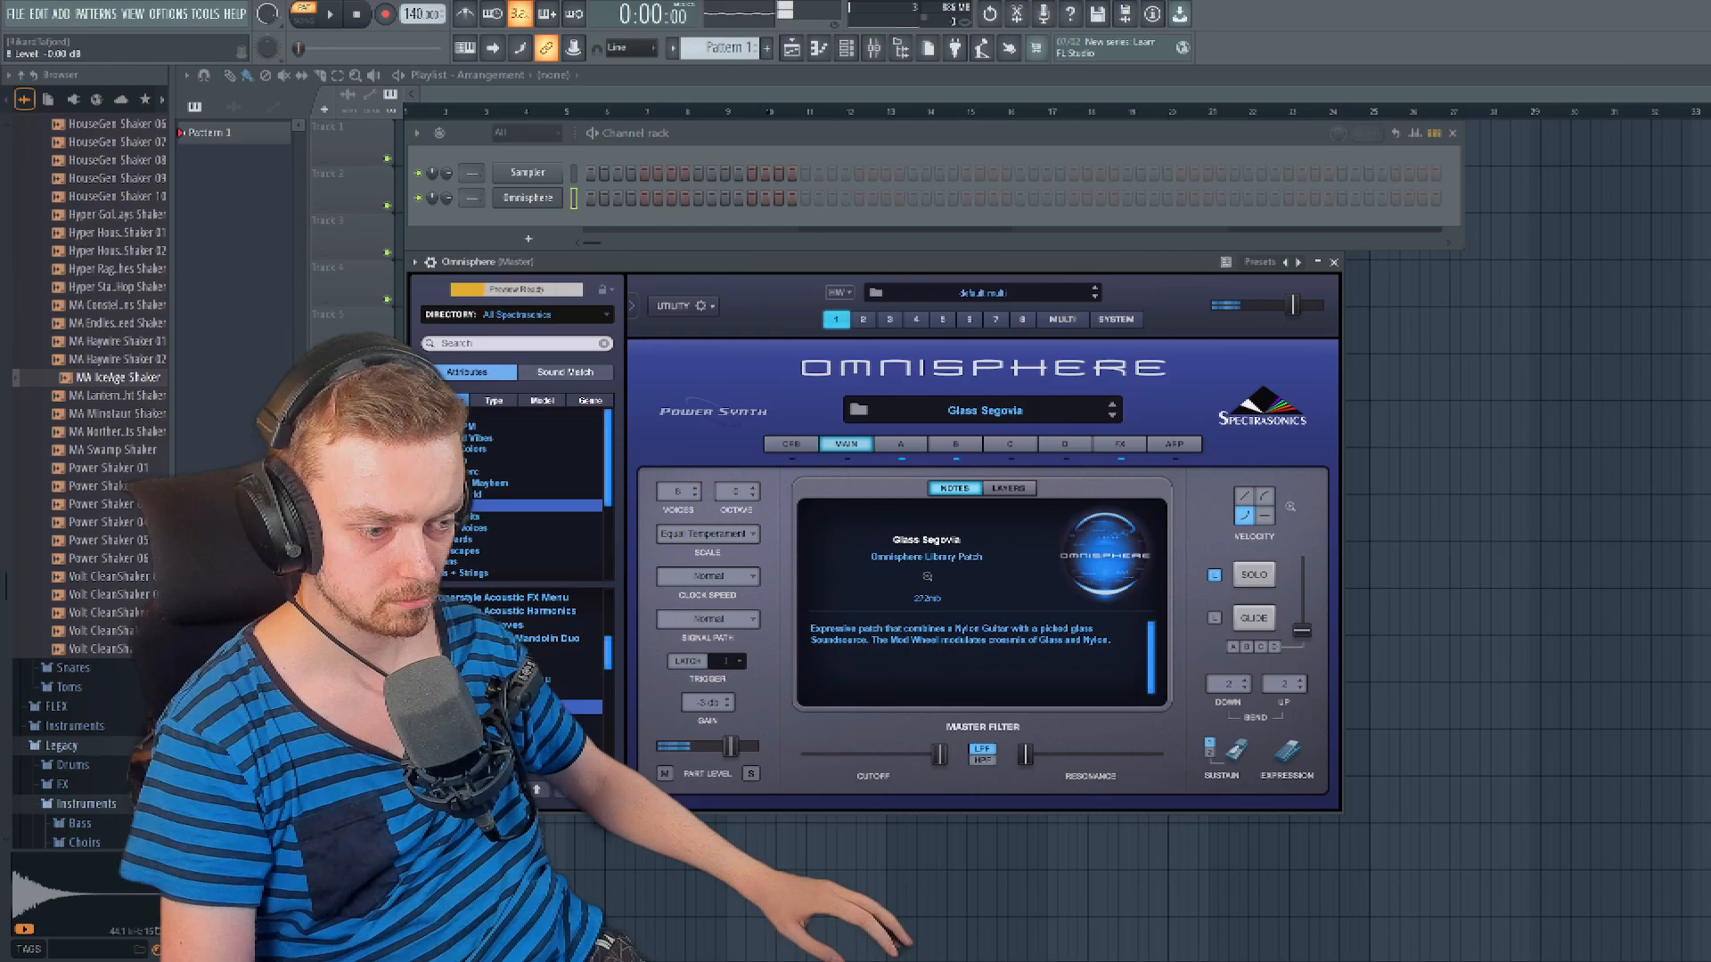
key("Down")
key("Down")
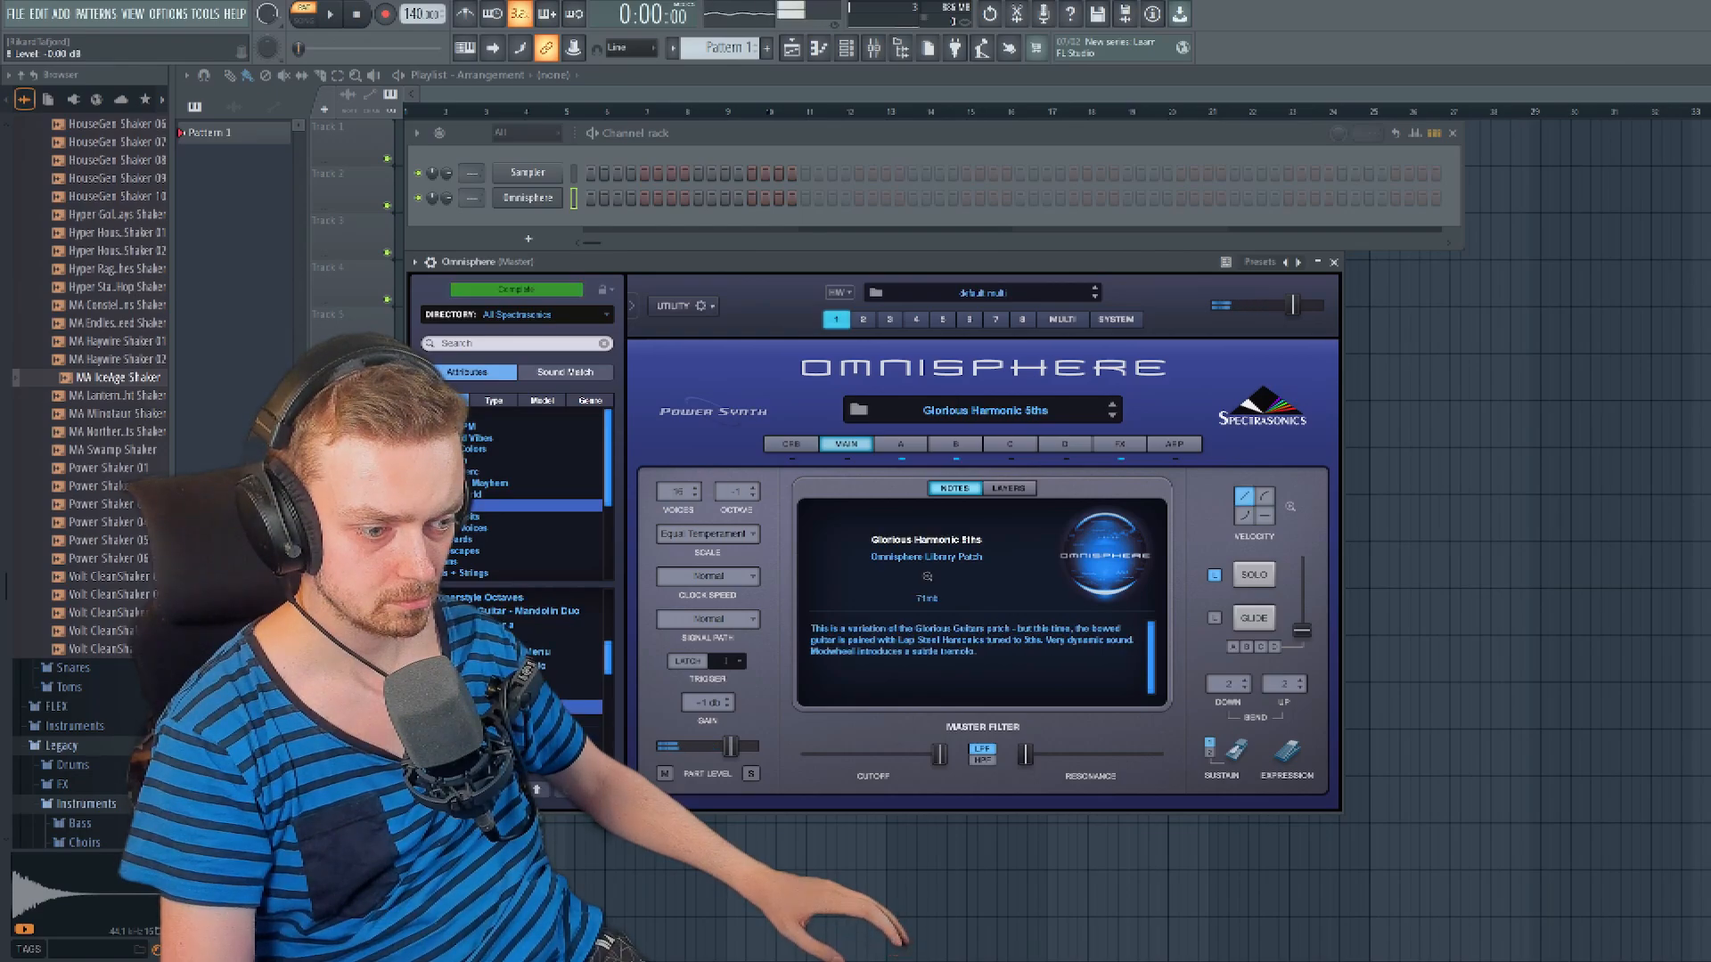
key("Down")
key("Up")
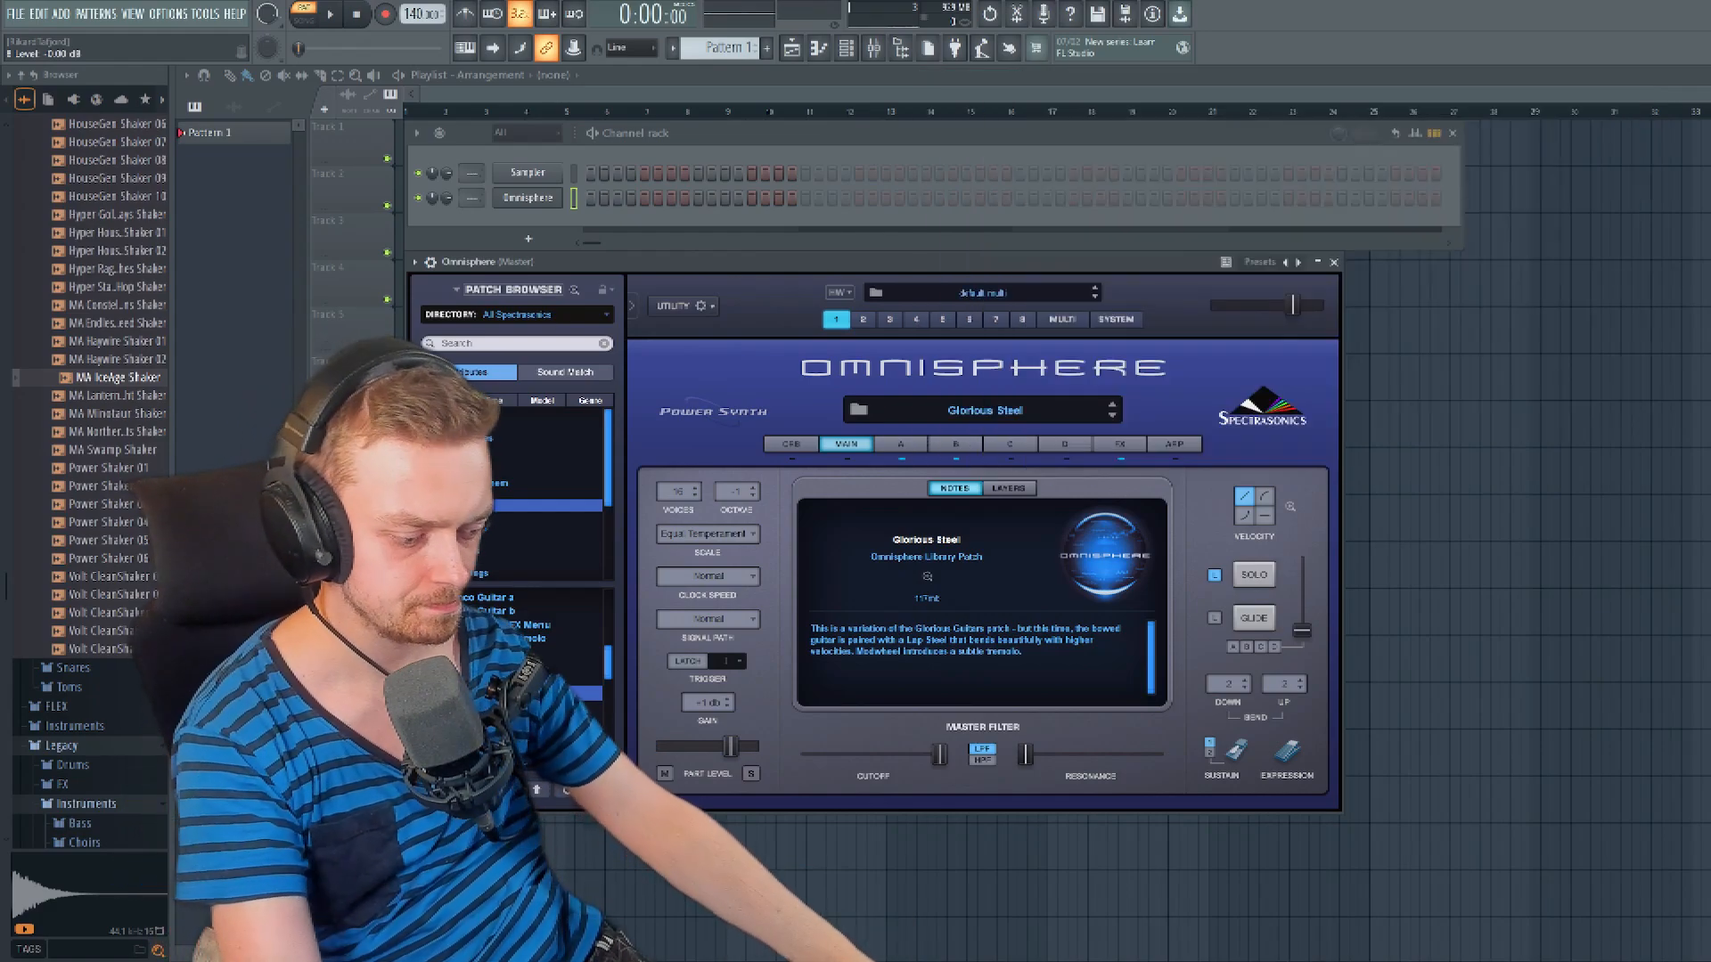
key("XF86AudioRaiseVolume")
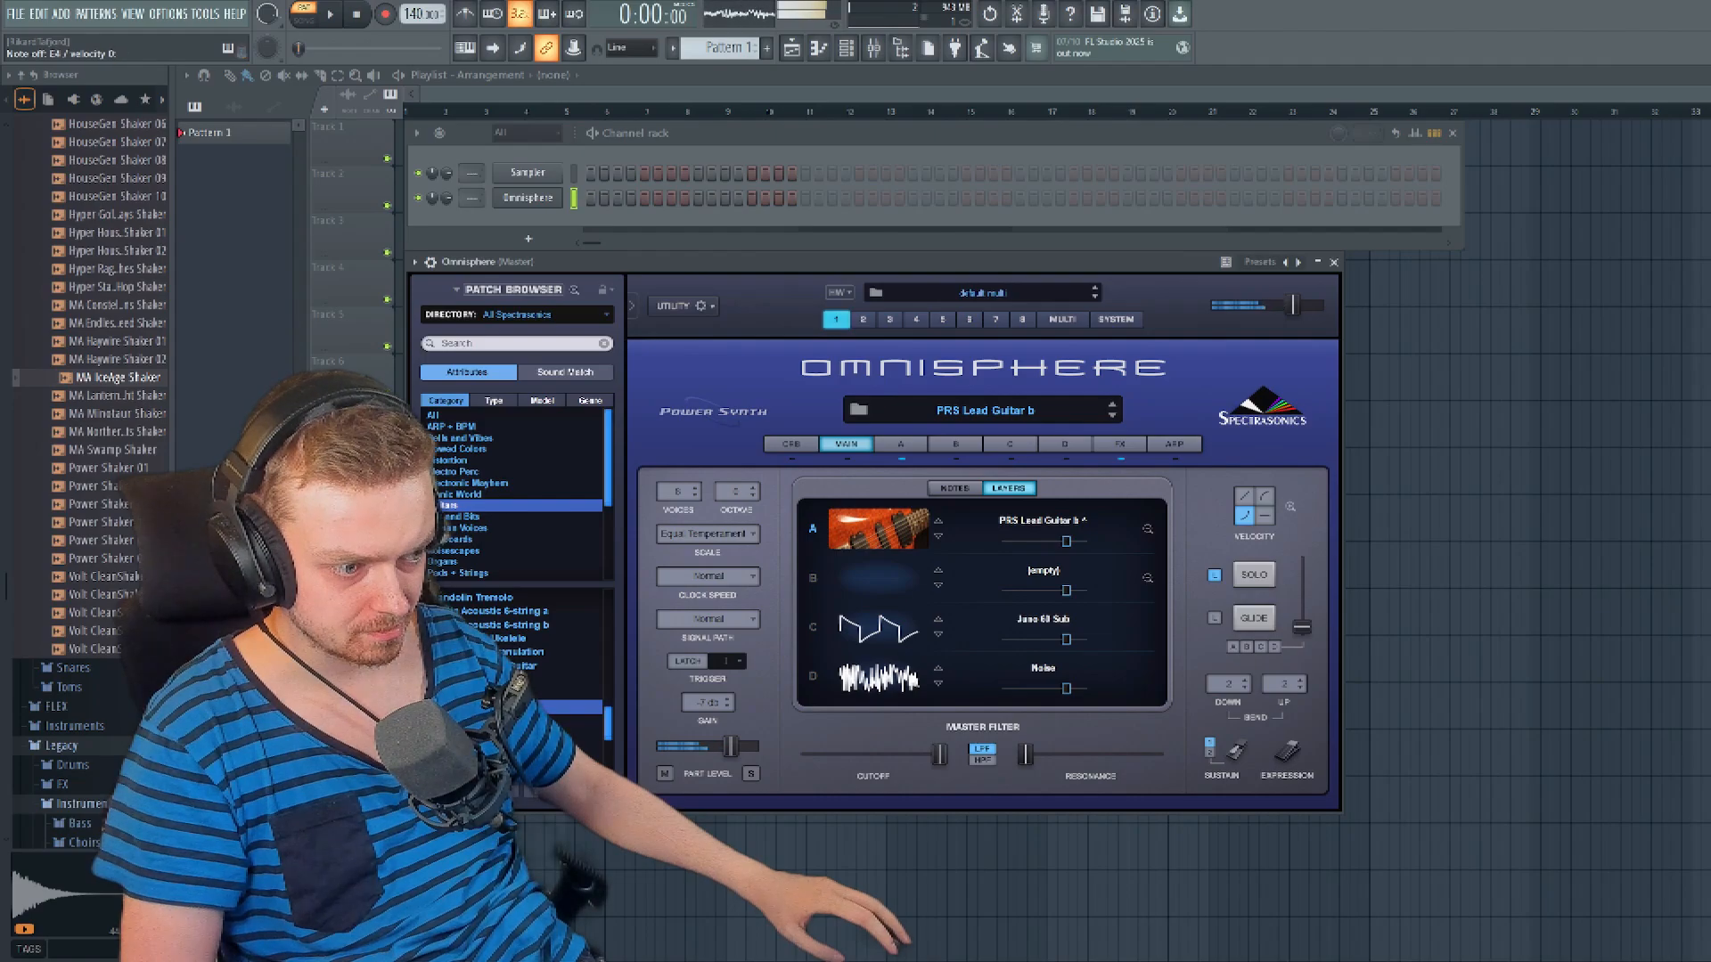
- Open the Omnisphere piano roll for Pattern 1 and draw the first low and high notes of the melody
left_click(873, 48)
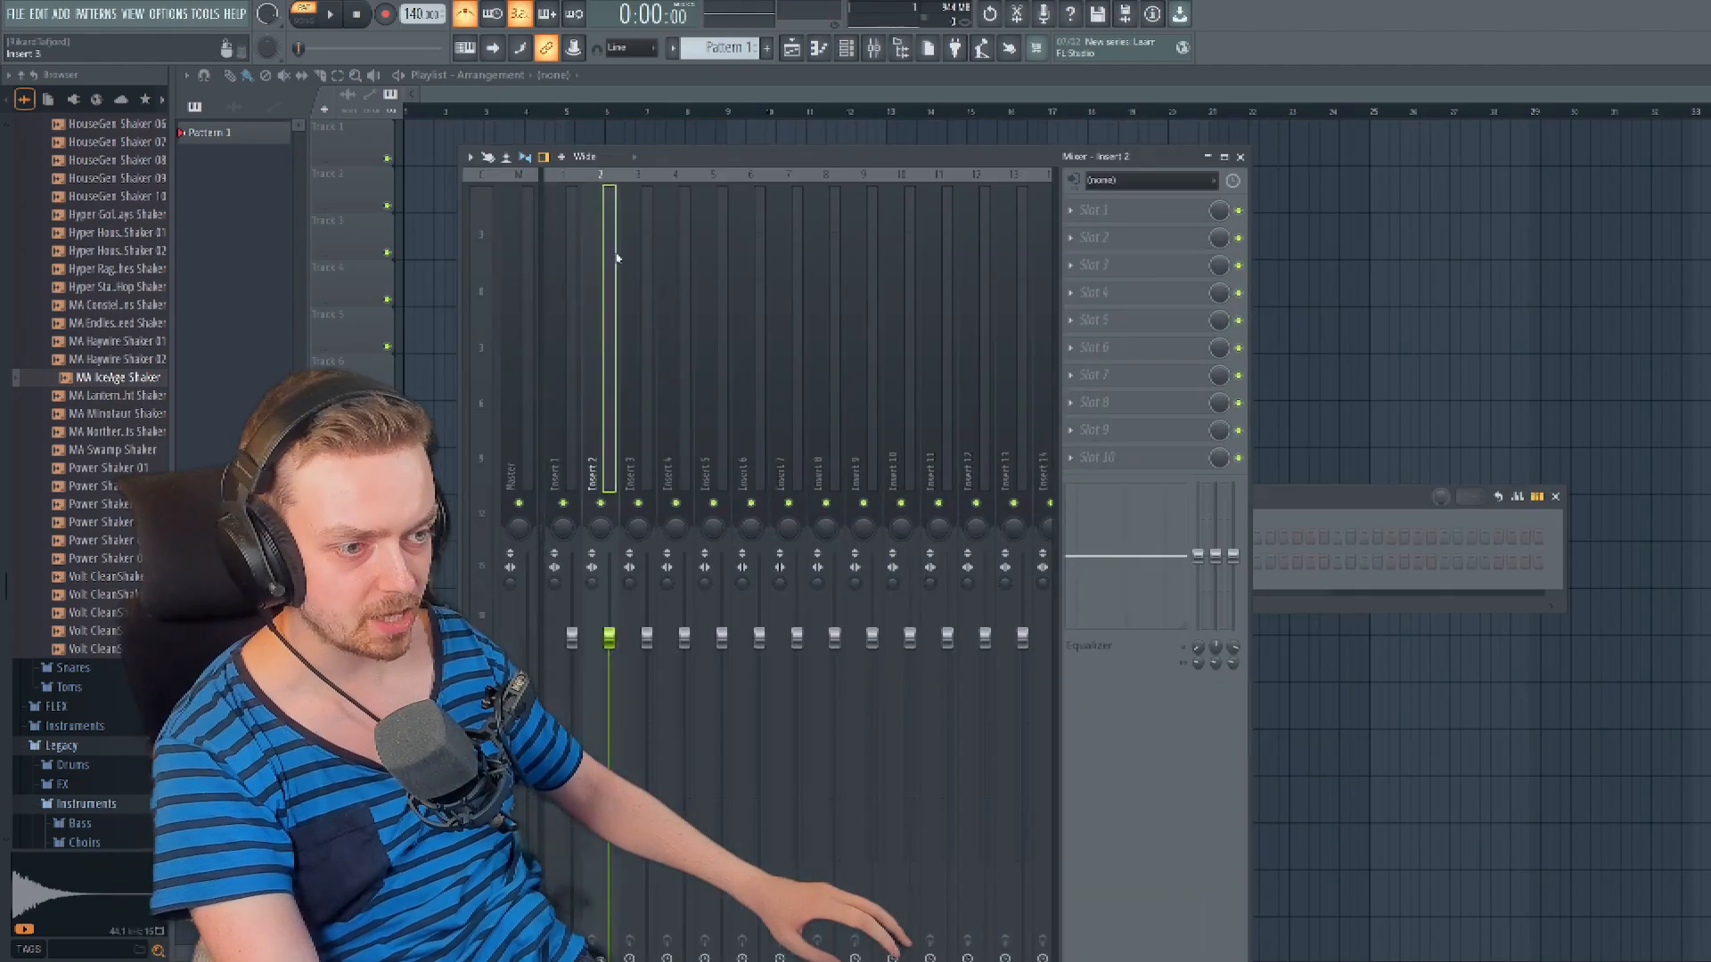
left_click(874, 48)
left_click(846, 48)
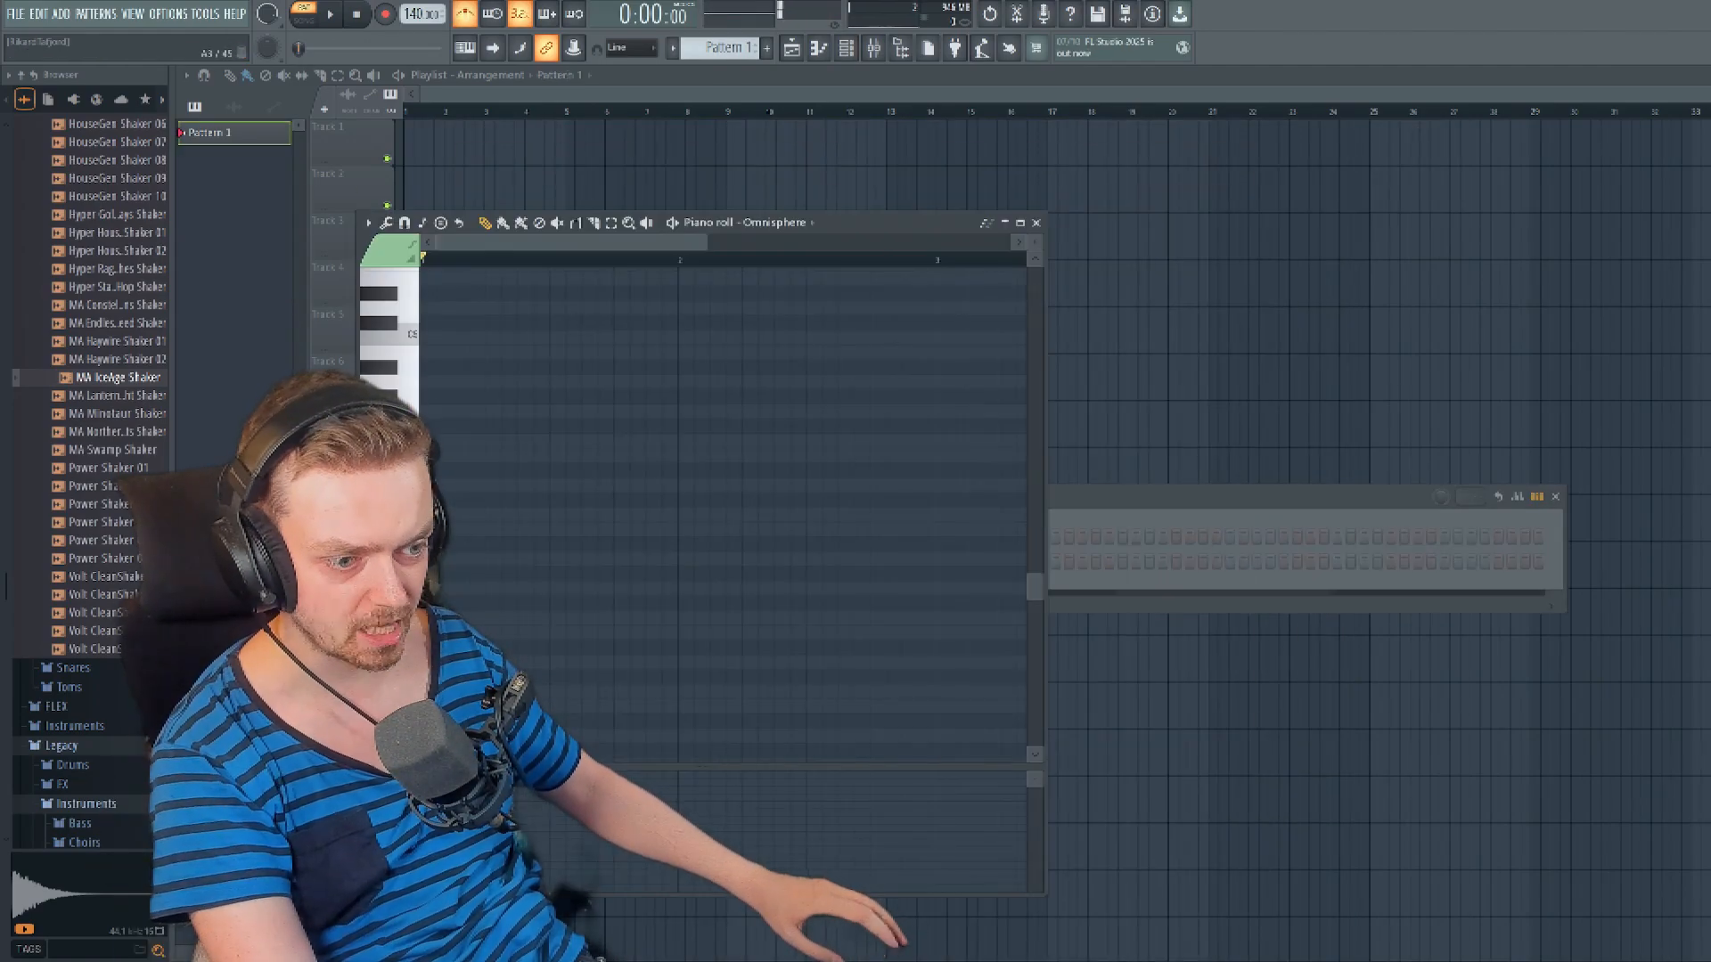
left_click(446, 588)
left_click(499, 439)
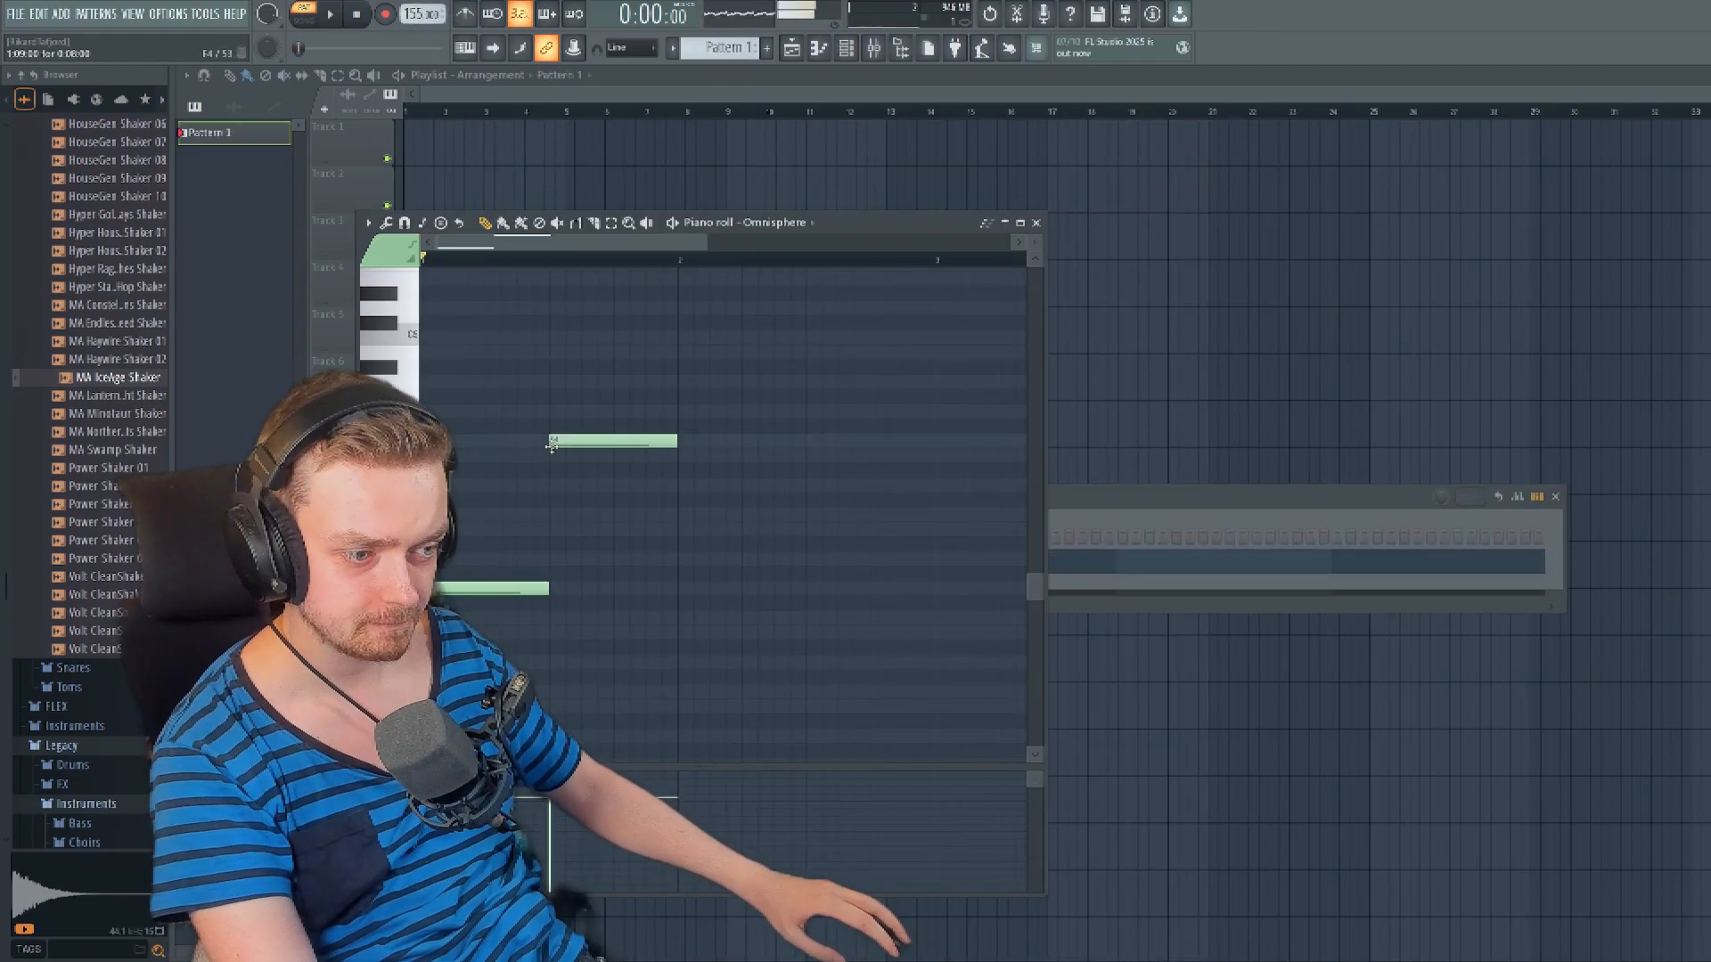
- Continue the Omnisphere melody in Pattern 1 with more short notes at alternating low, middle and high pitches
left_click(557, 454)
left_click(615, 439)
left_click(677, 410)
left_click(677, 352)
left_click(445, 662)
left_click(562, 707)
scroll(489, 615, "down", 1)
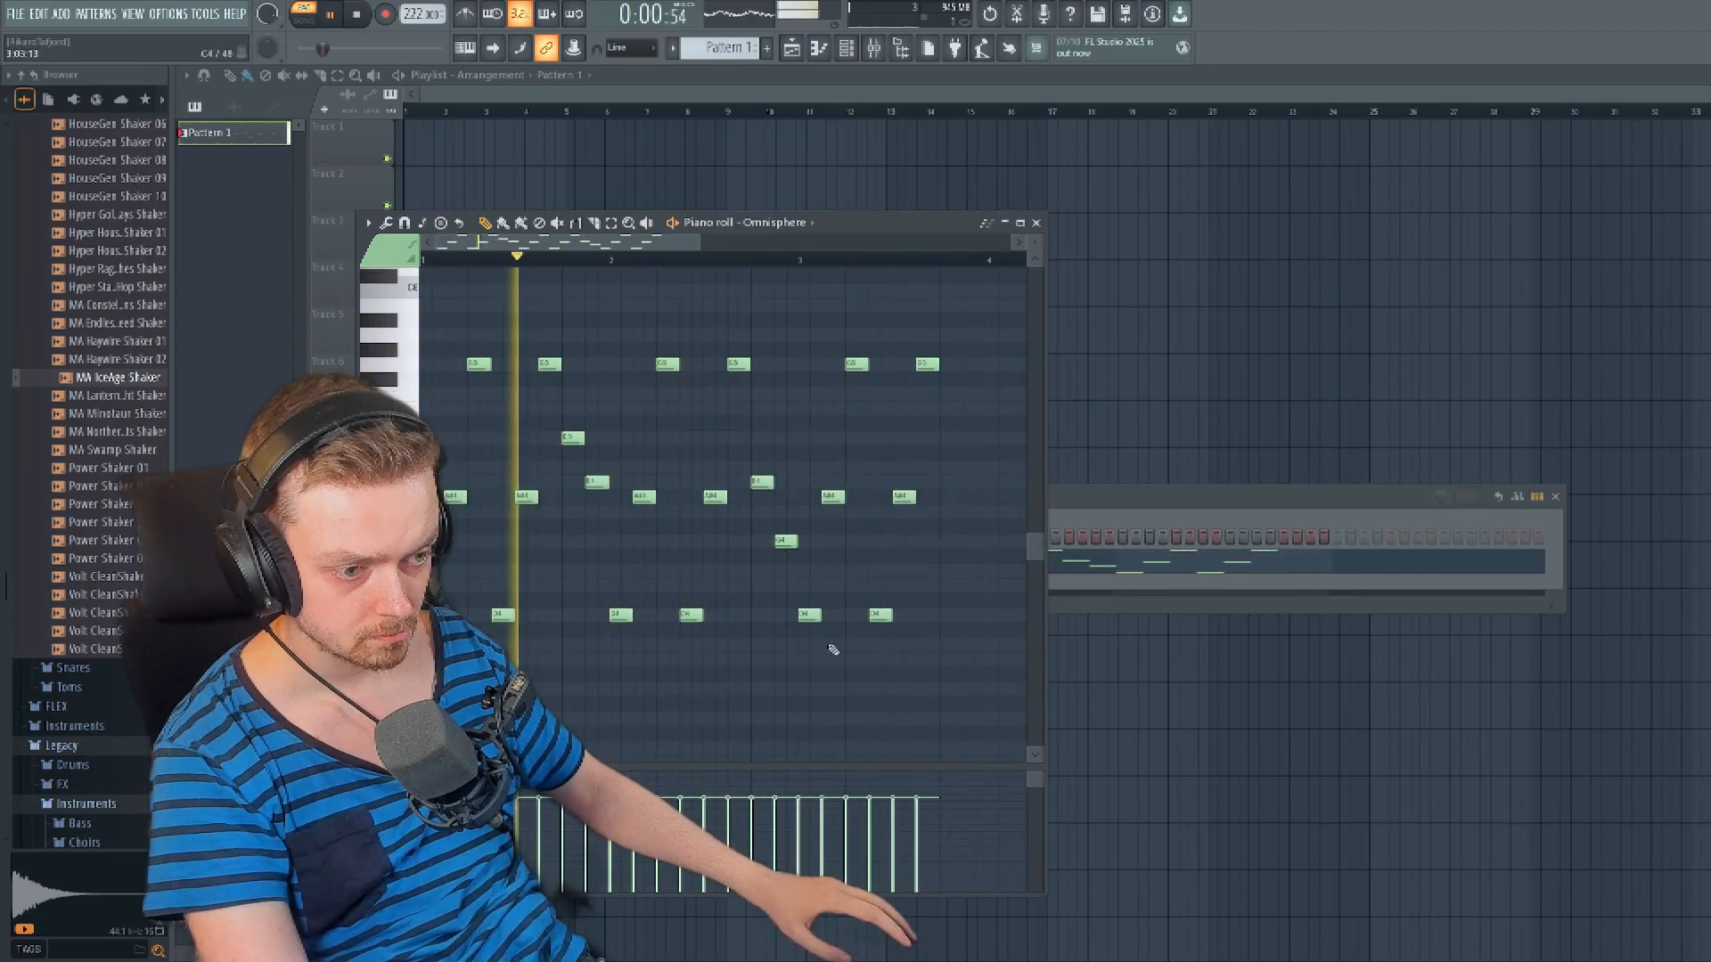
- Play back the guitar melody and try an extra note after its last note at a higher pitch
left_click_drag(977, 669, 752, 615)
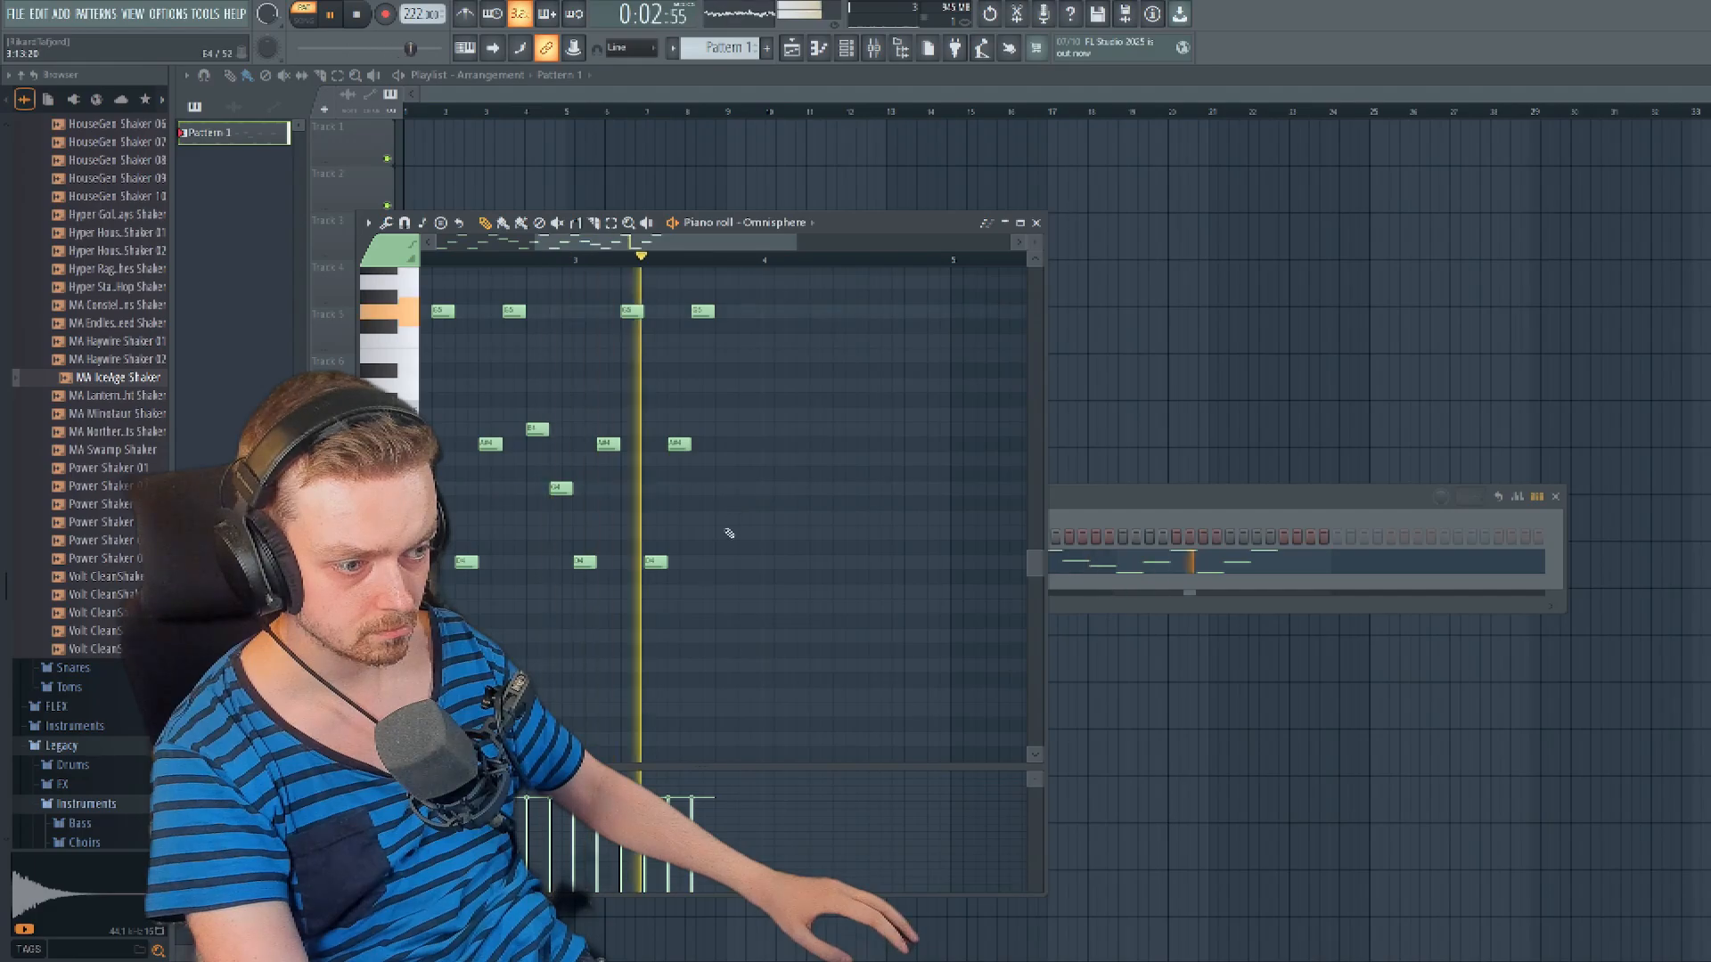
key("space")
left_click(767, 554)
left_click_drag(767, 554, 767, 511)
key("space")
- Add two rising notes at the end of the melody's third bar and play the pattern back
key("space")
scroll(794, 631, "down", 2)
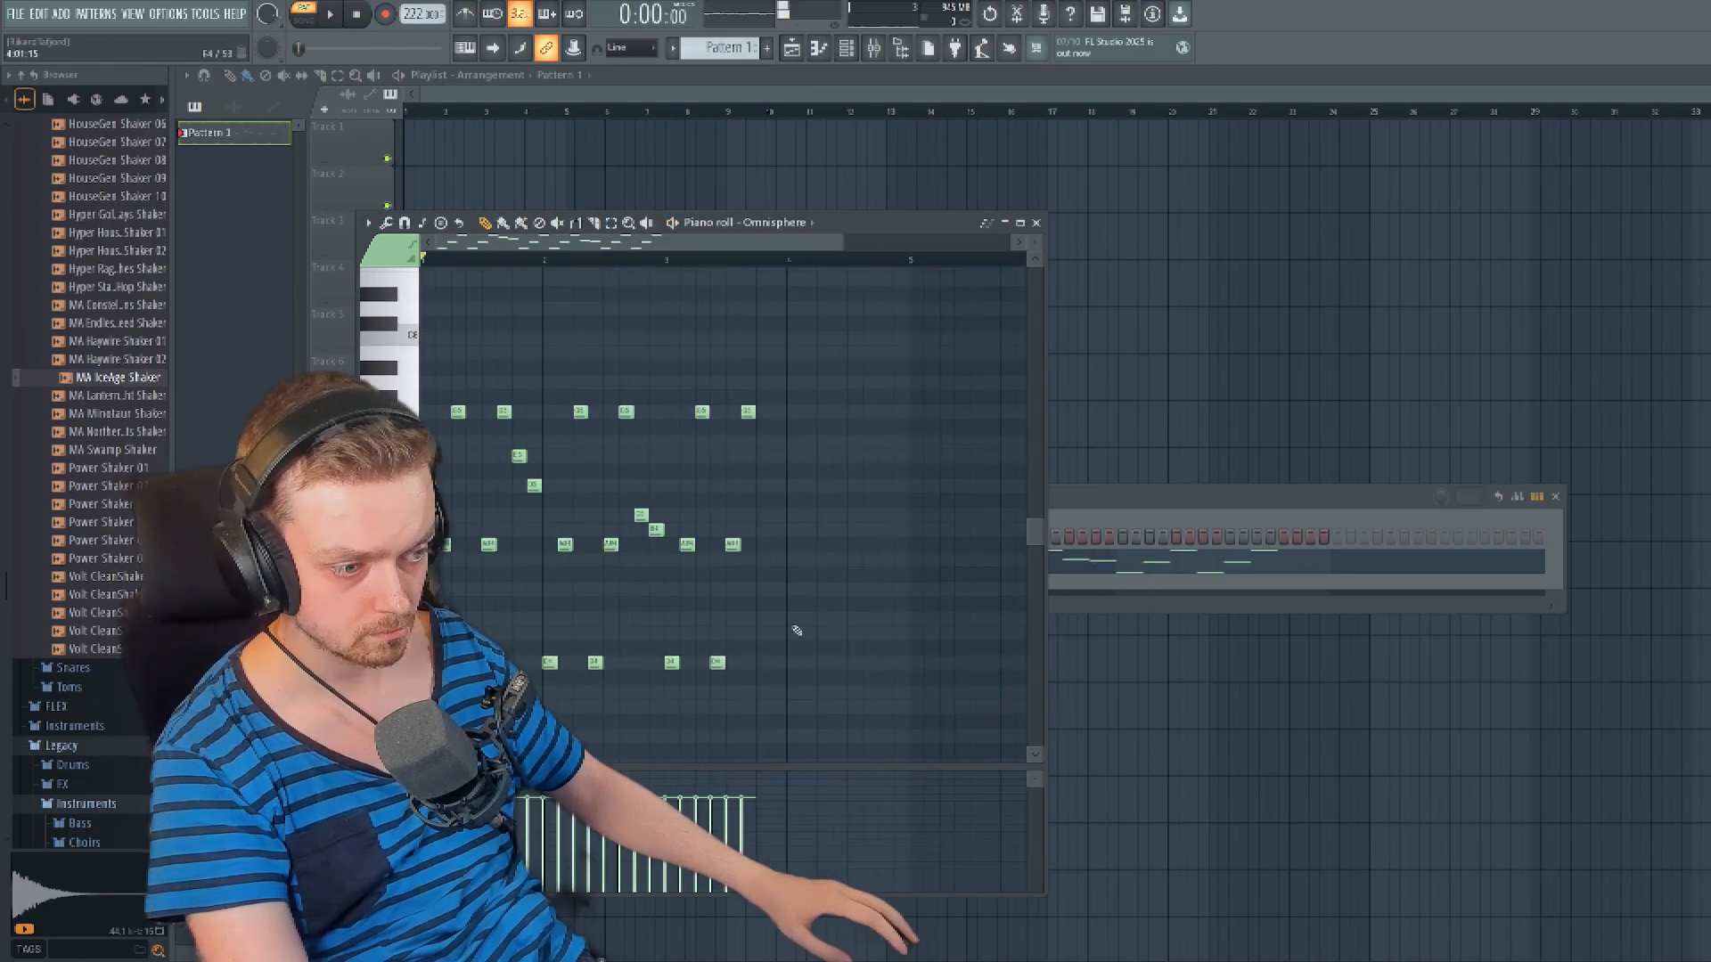
left_click(763, 486)
left_click(778, 456)
left_click_drag(705, 383, 593, 681)
key("space")
key("space")
- Create an empty Pattern 2 and place Pattern 1 at the start of Track 1 in the playlist
left_click(767, 48)
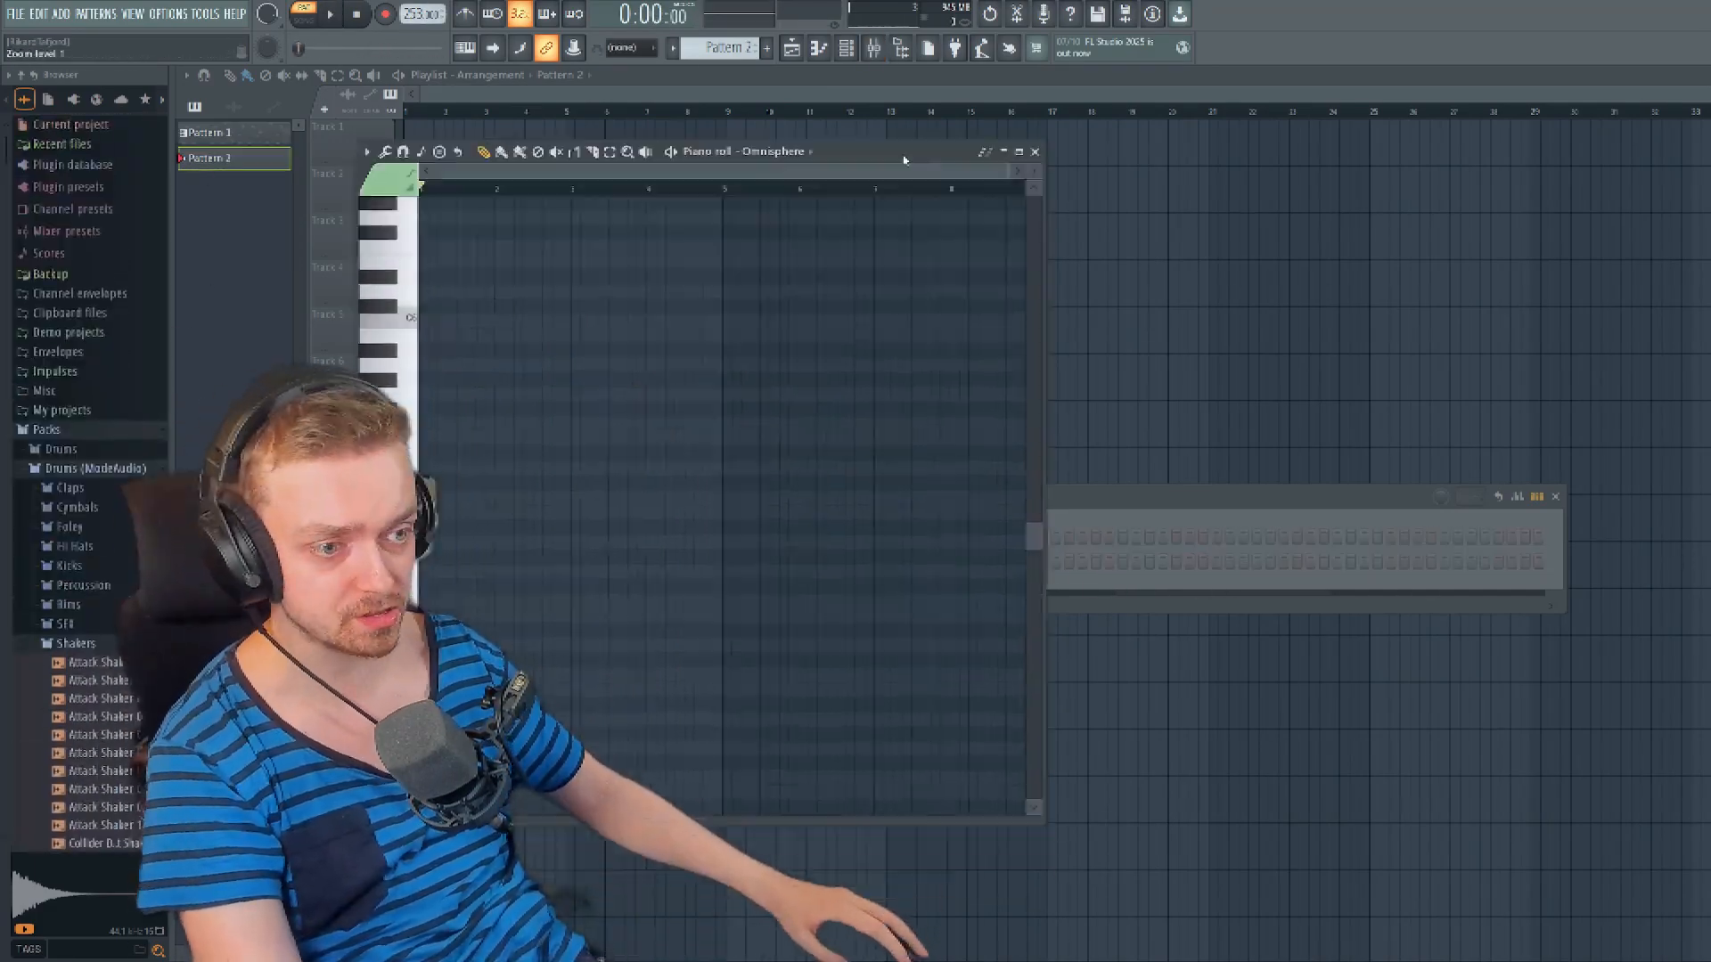
left_click(209, 133)
left_click(410, 145)
left_click(768, 48)
- Load the Arcophonico Movement 2 patch from an Omnisphere search for bass and enter a single-pitch rhythm of short notes in Pattern 2
left_click(691, 286)
type("bass")
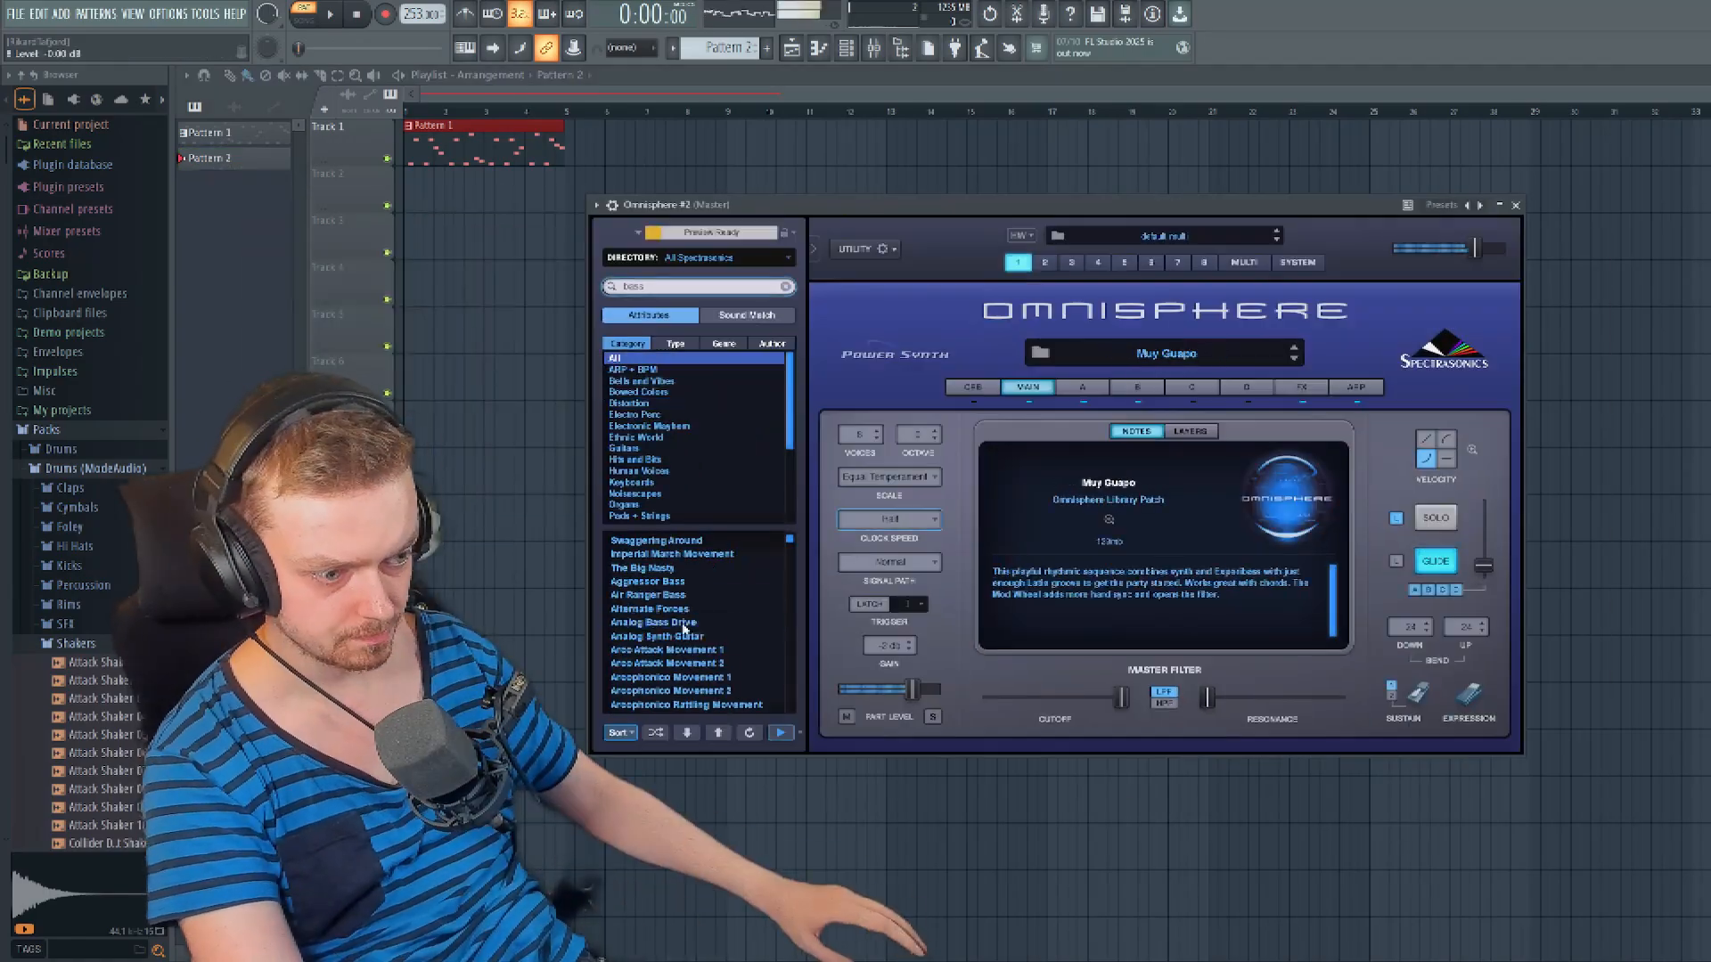
left_click_drag(1105, 308, 791, 143)
key("space")
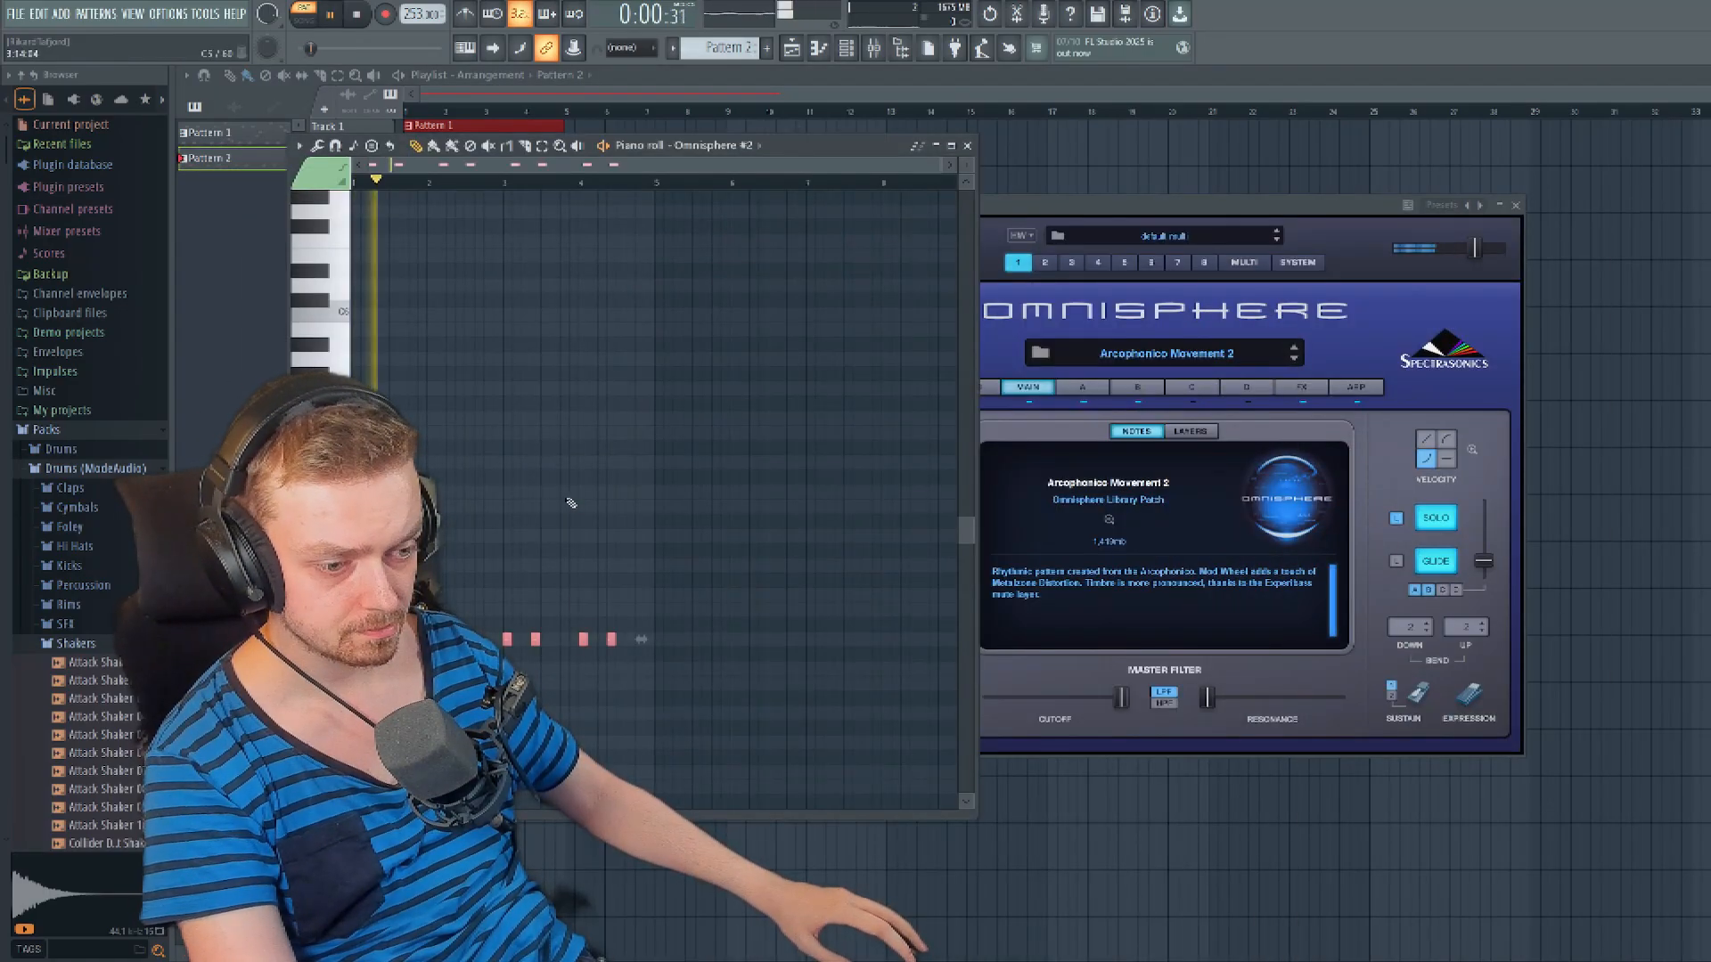
- Close the bass instrument's windows and place Pattern 2 at the start of Track 2 in the playlist
left_click_drag(771, 147, 1394, 197)
key("space")
left_click(1592, 196)
left_click(1515, 205)
left_click(410, 191)
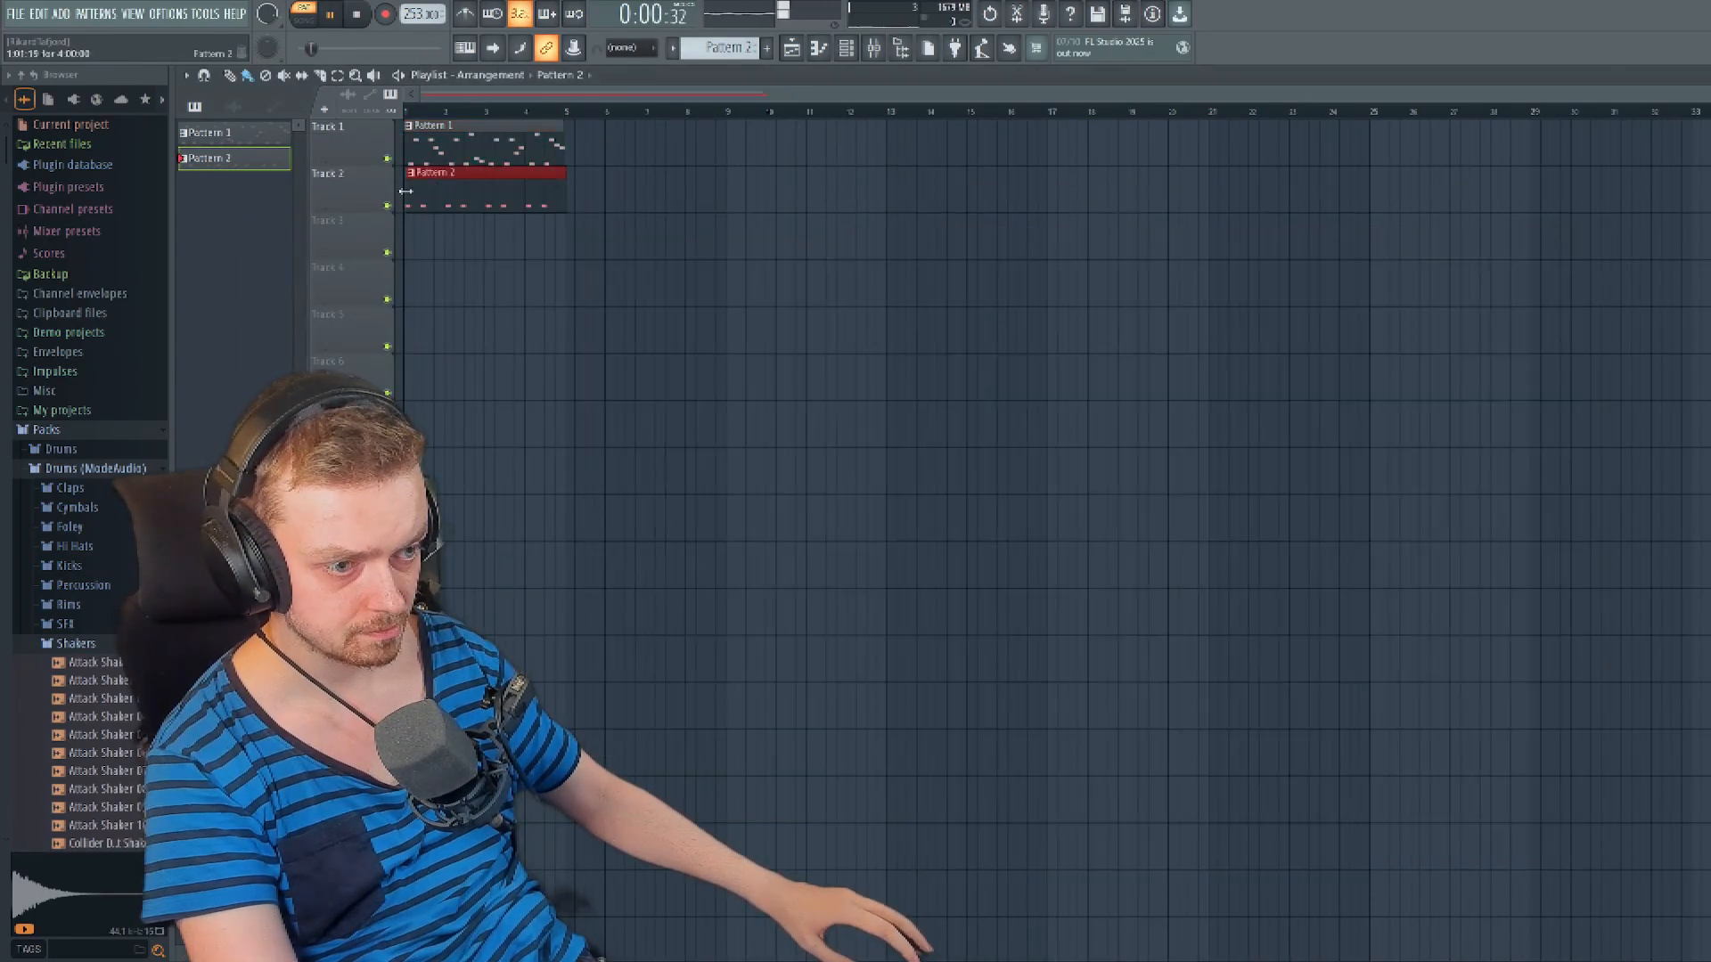
- Play back both patterns and lengthen all of the bass notes in Pattern 2 together
key("l")
key("space")
key("F7")
key("space")
scroll(1364, 771, "up", 3)
key("ctrl+a")
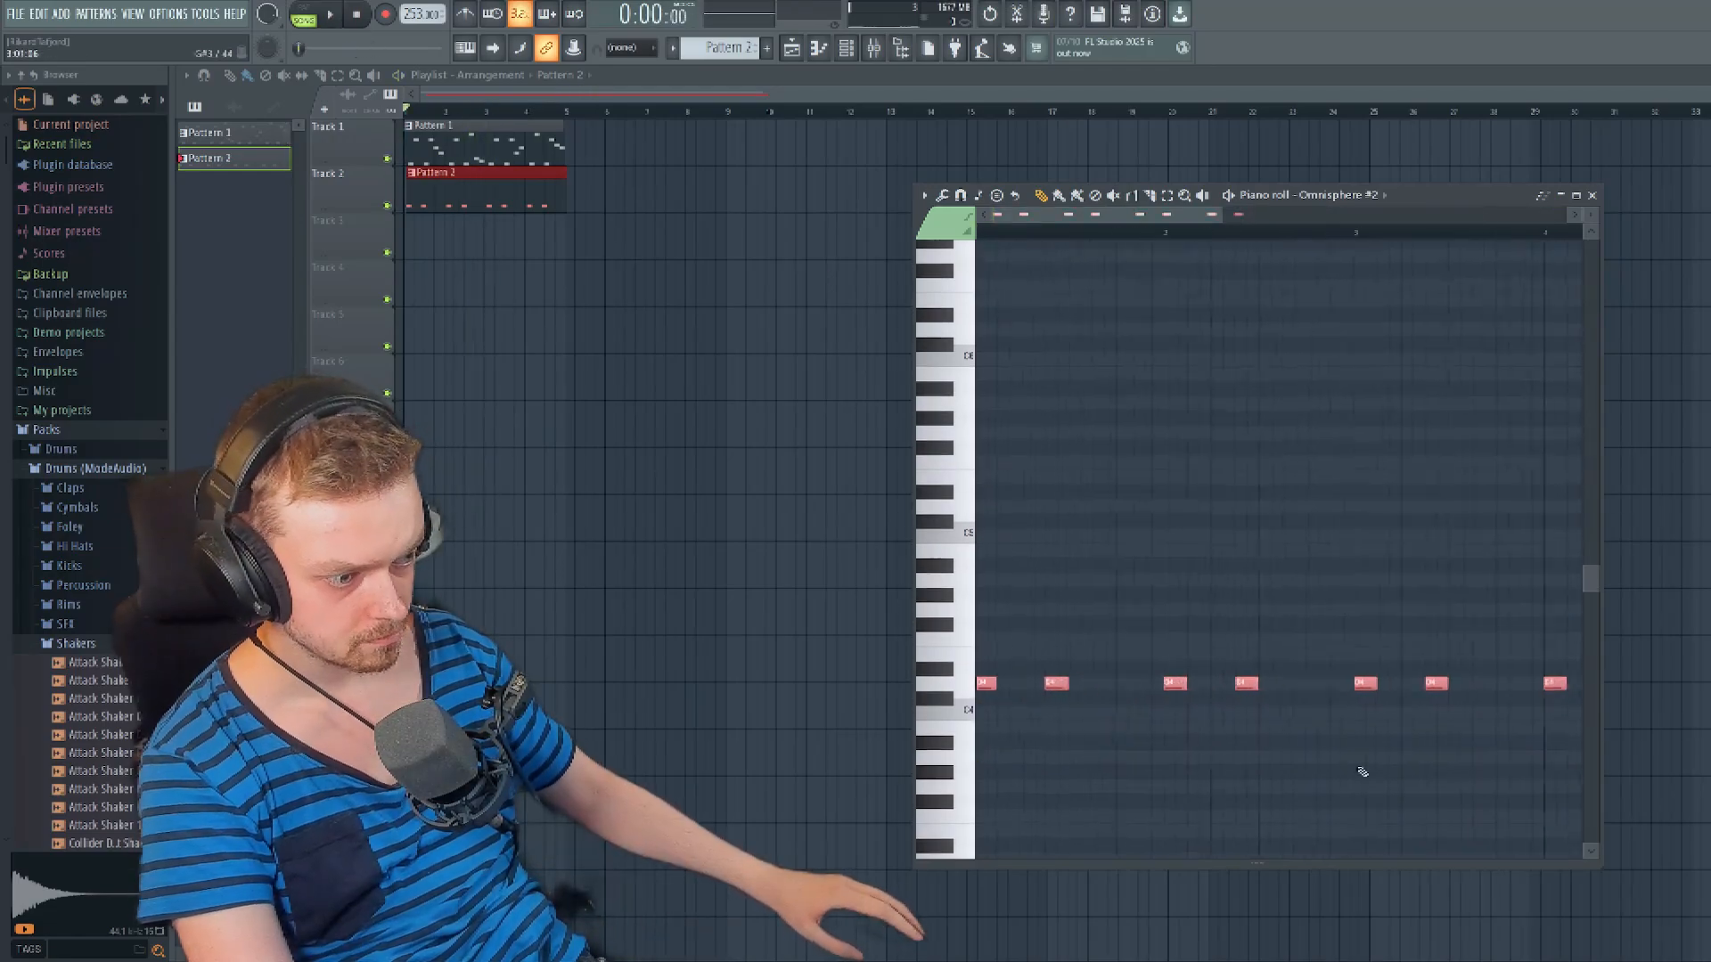
scroll(1015, 694, "up", 4)
left_click_drag(1292, 691, 1420, 691)
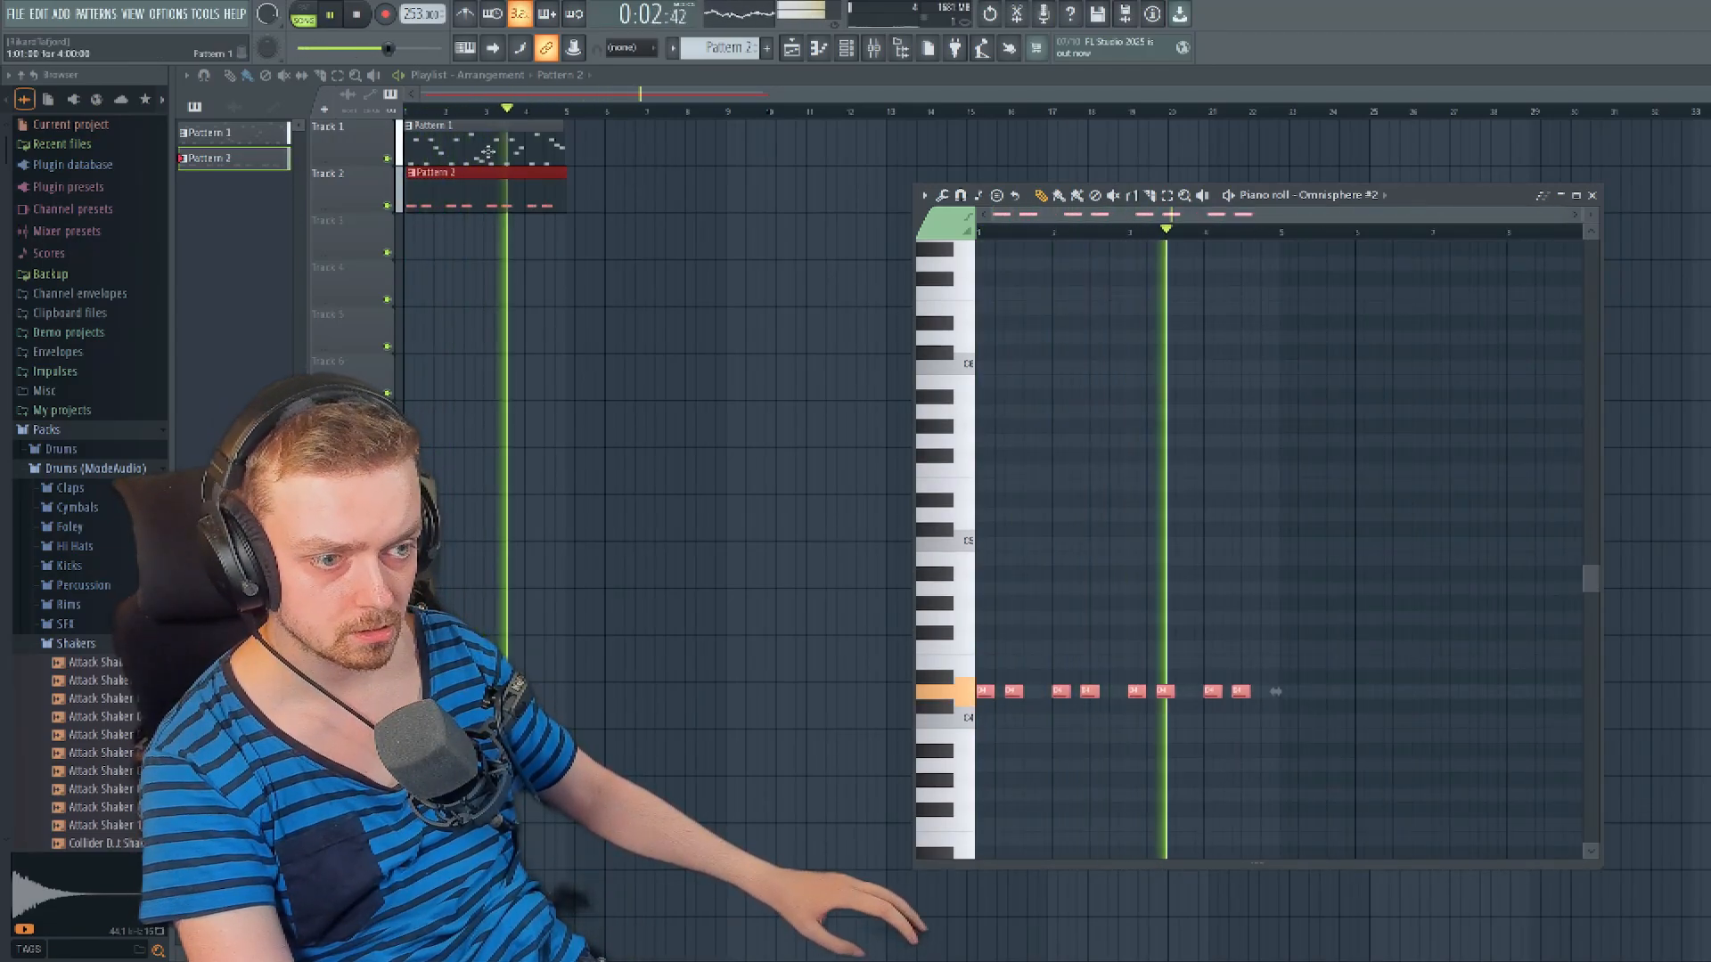
- Layer the bass rhythm with Omnisphere #3 using a Valve Radio Rhodes patch and play it back
key("F6")
key("space")
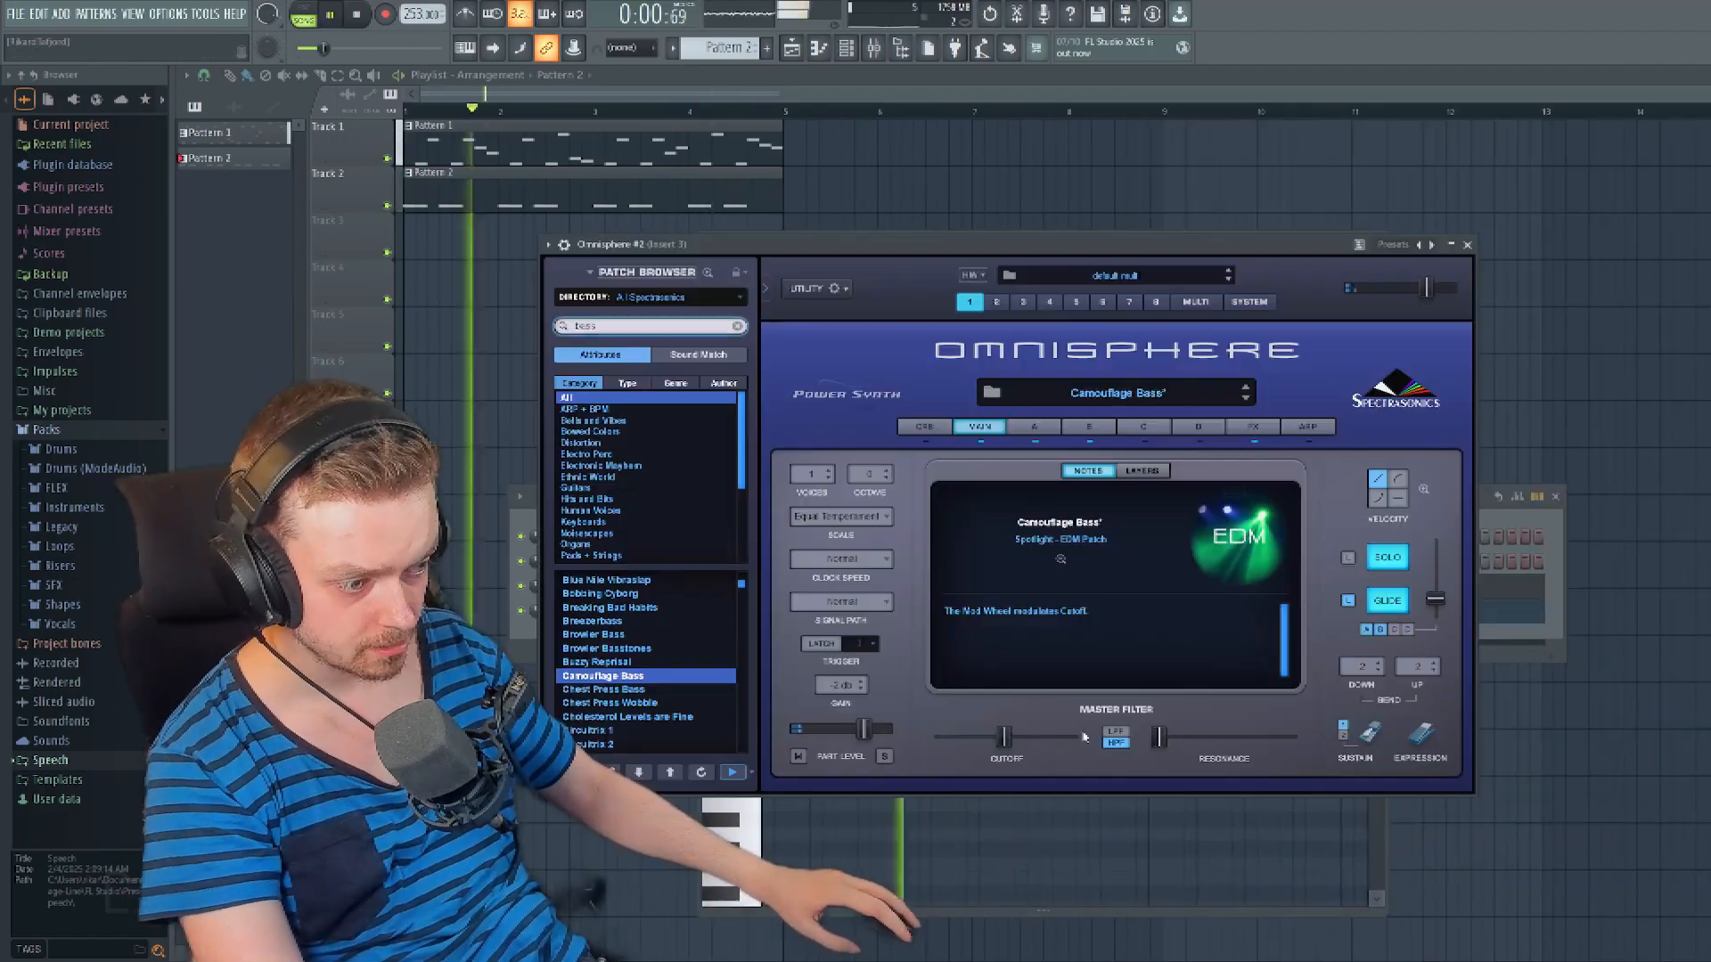
left_click(1142, 471)
key("space")
- Examine the main and layer A settings of the Camouflage Bass patch in Omnisphere #2
left_click(1033, 427)
left_click(979, 427)
left_click(1034, 427)
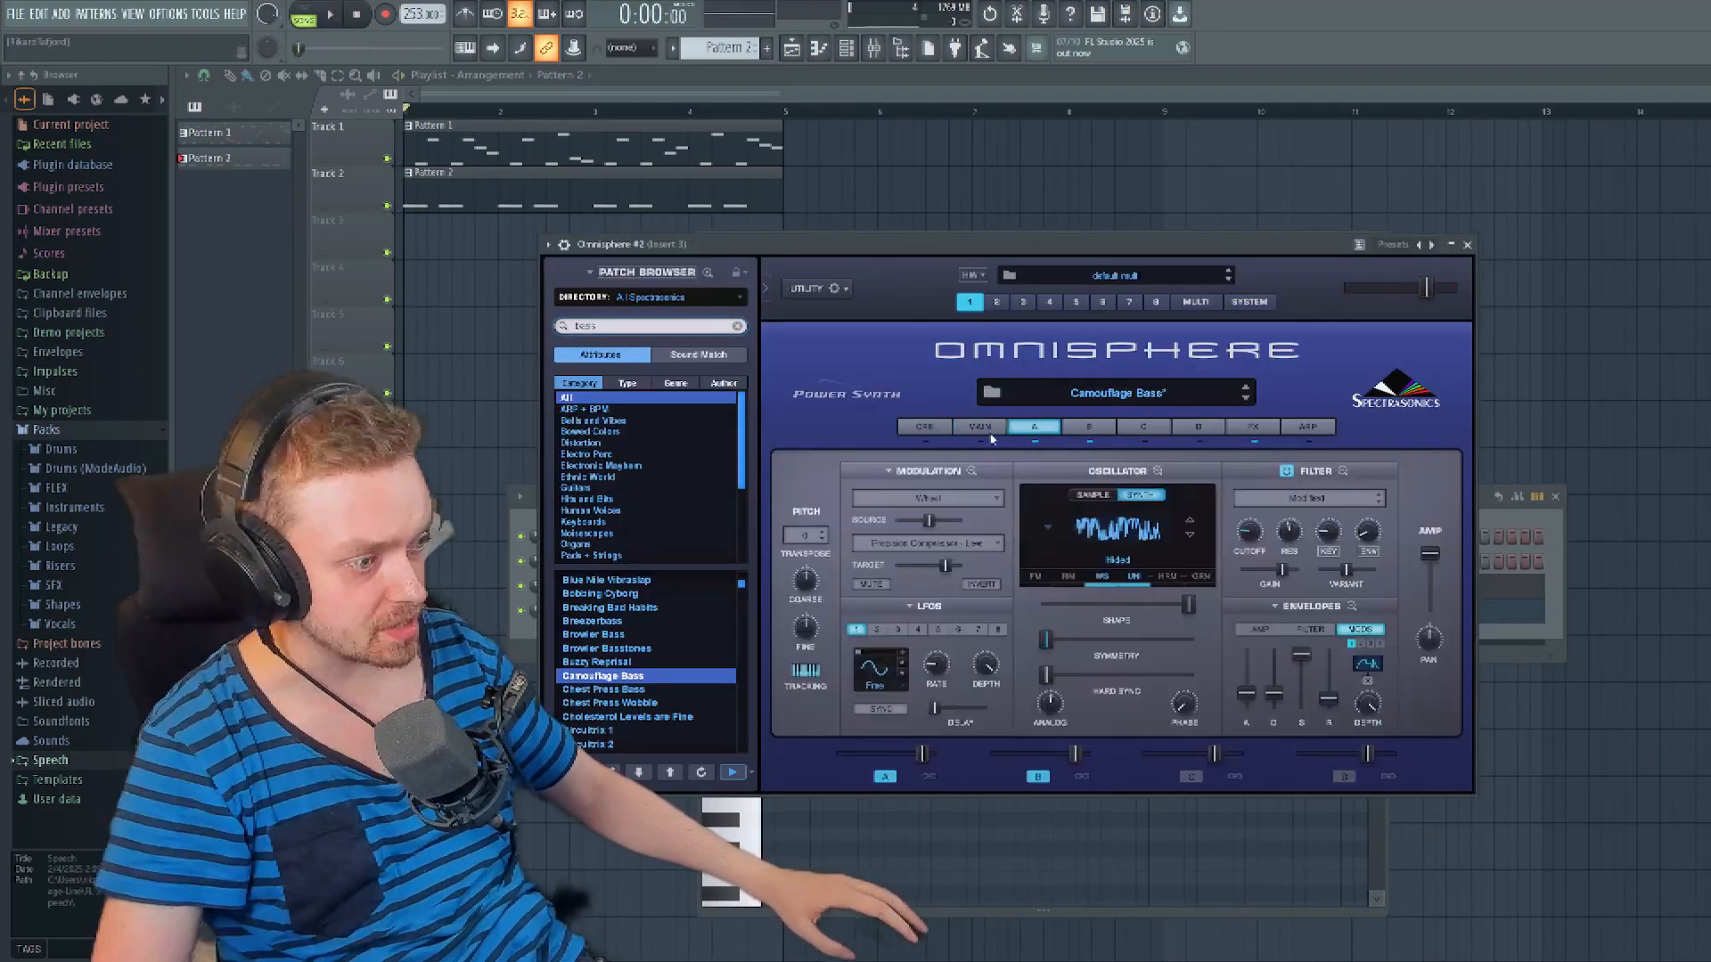
left_click(940, 475)
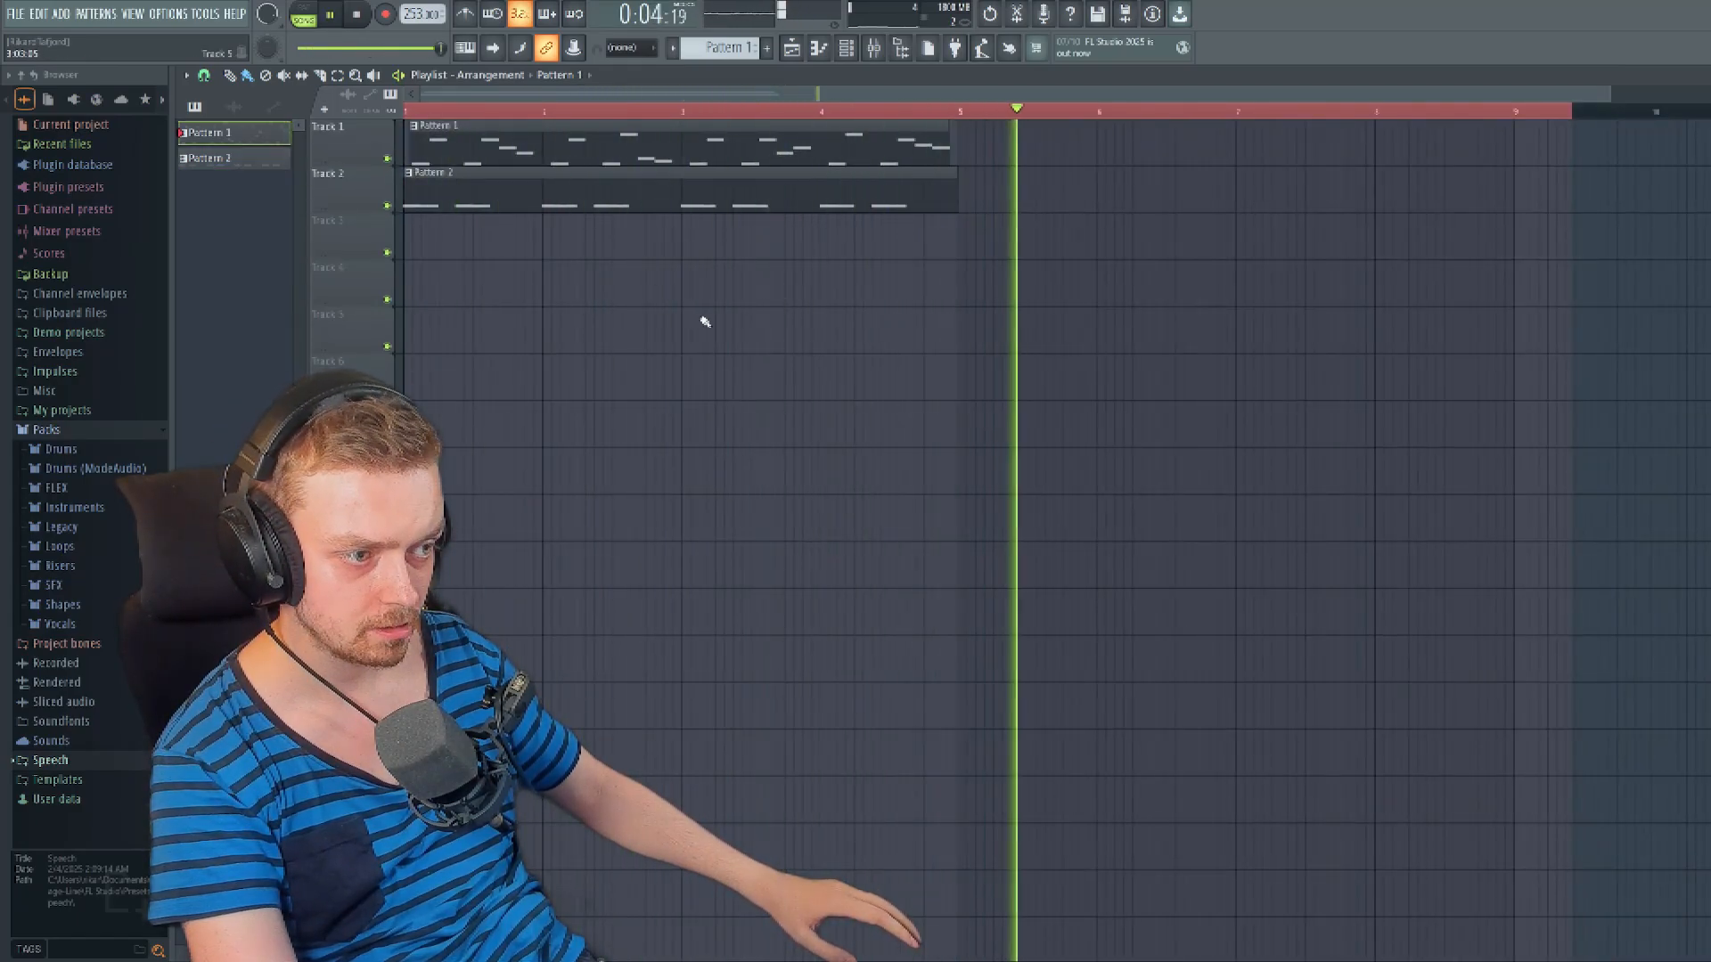
- Rework the opening of Pattern 1's Omnisphere melody by following its second note with two rising, higher notes
key("space")
key("space")
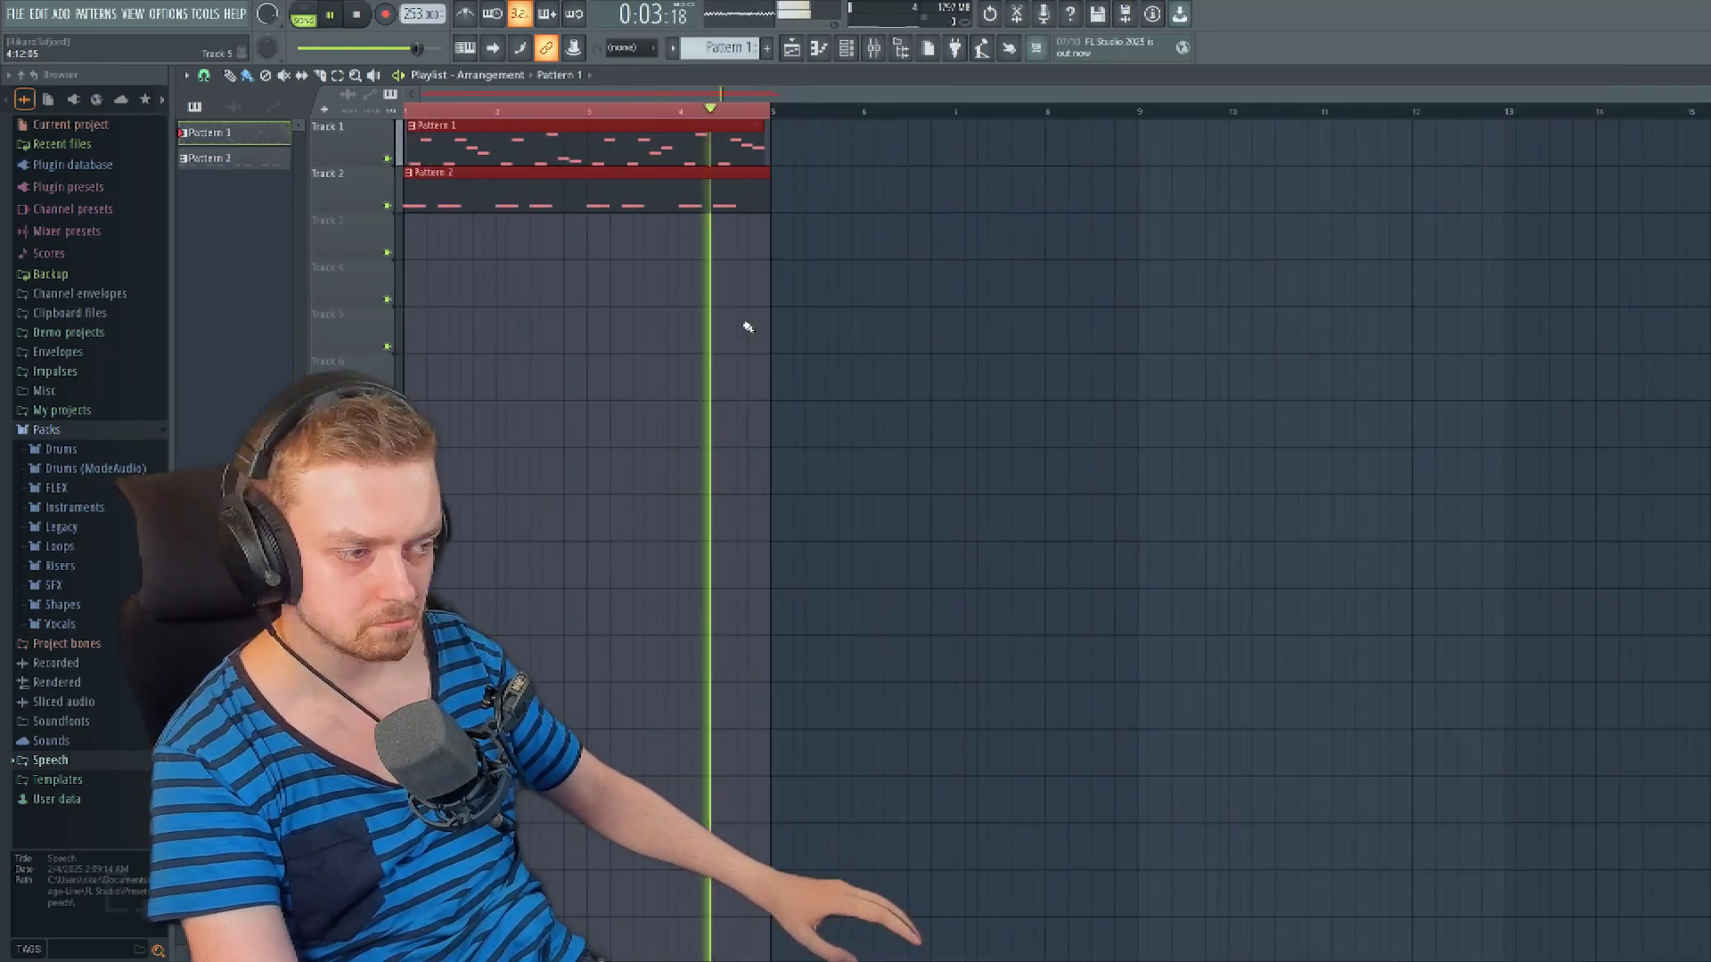
key("F7")
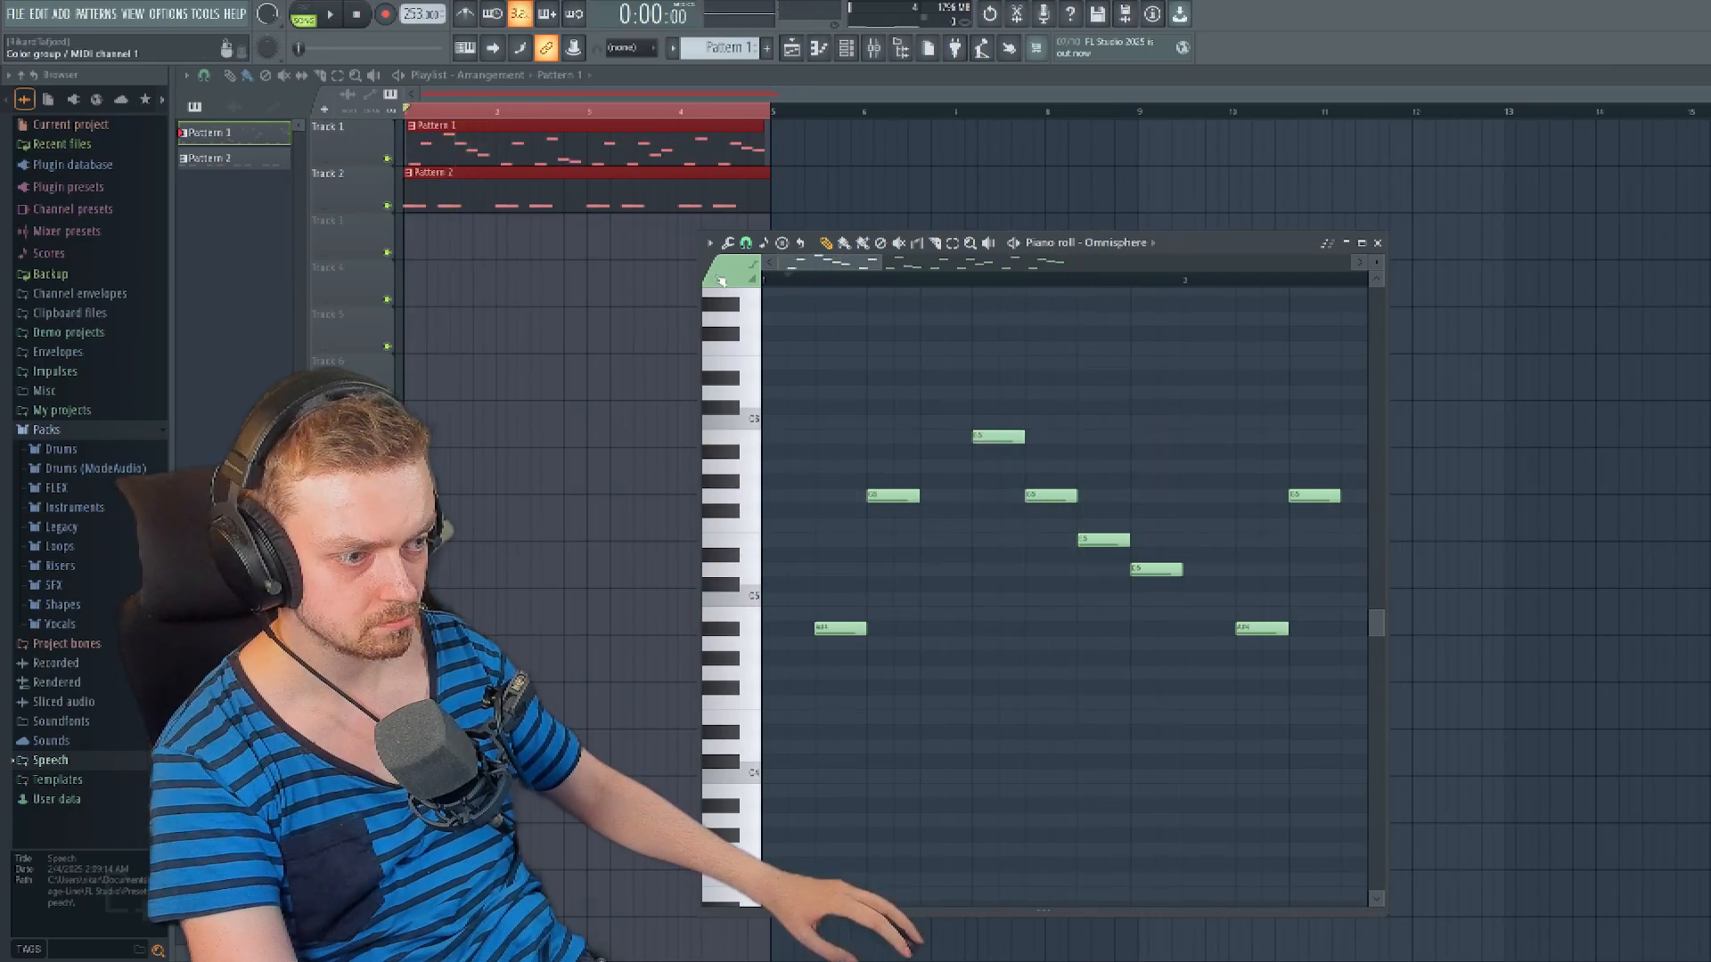
key("space")
key("space")
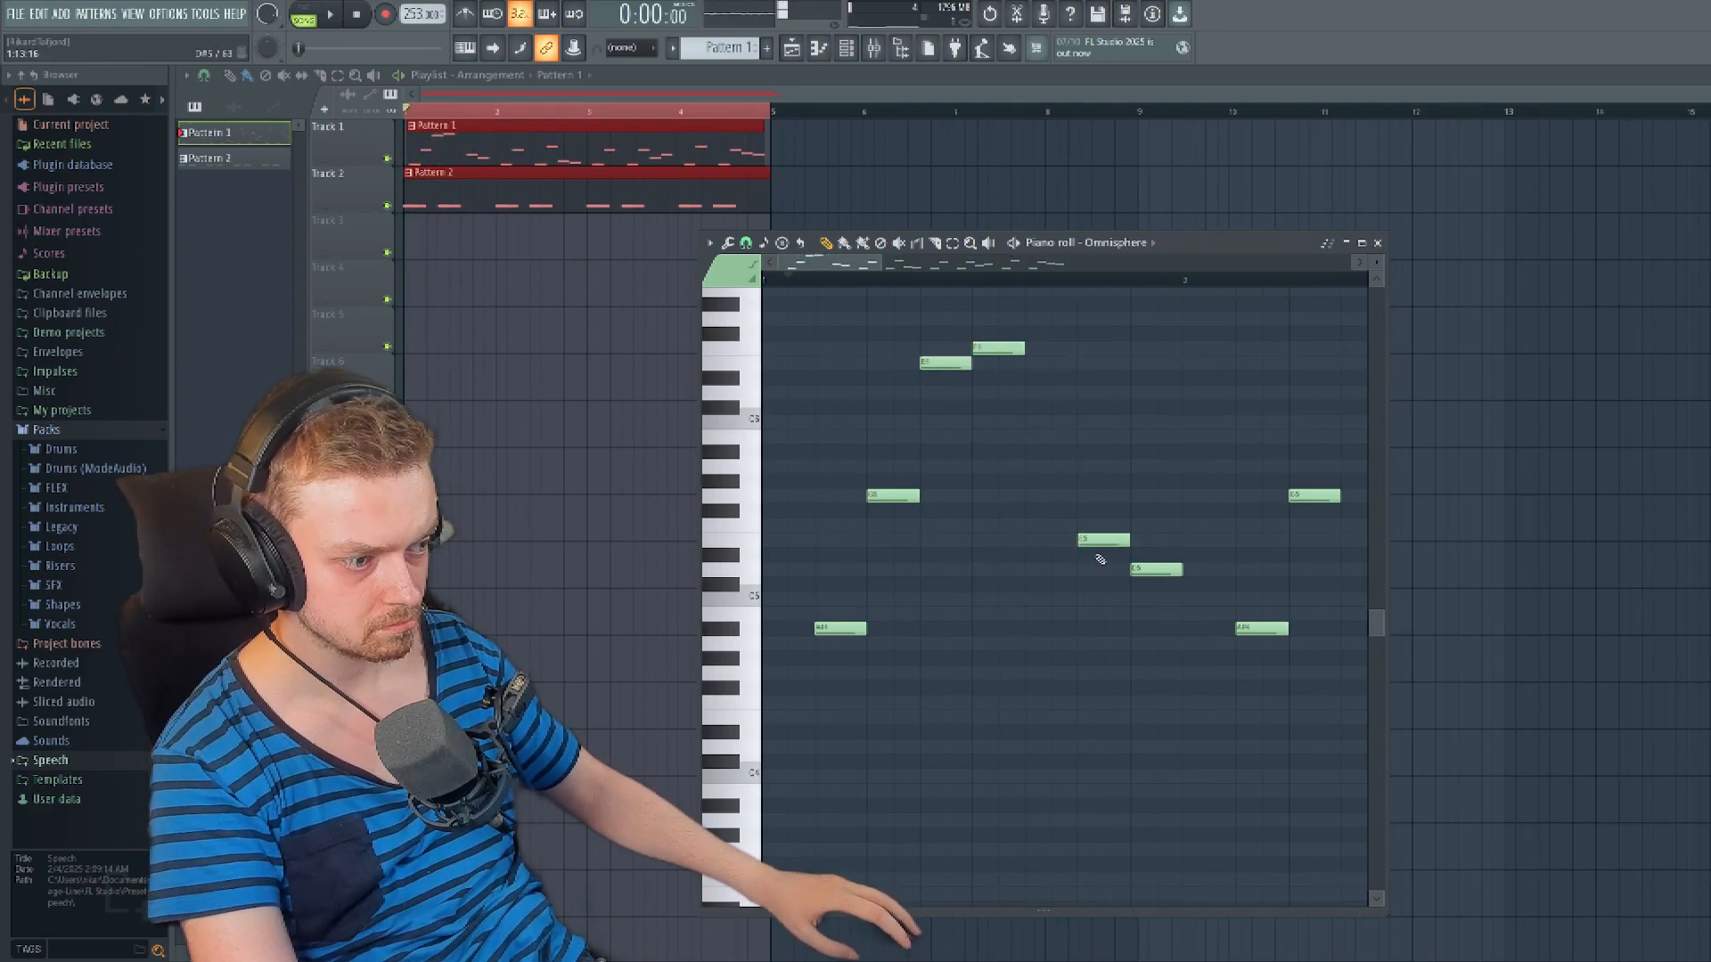
- Reduce Pattern 1 to a five-note phrase from the start of bar 1, ending on a longer held note
key("space")
key("space")
scroll(951, 445, "down", 5)
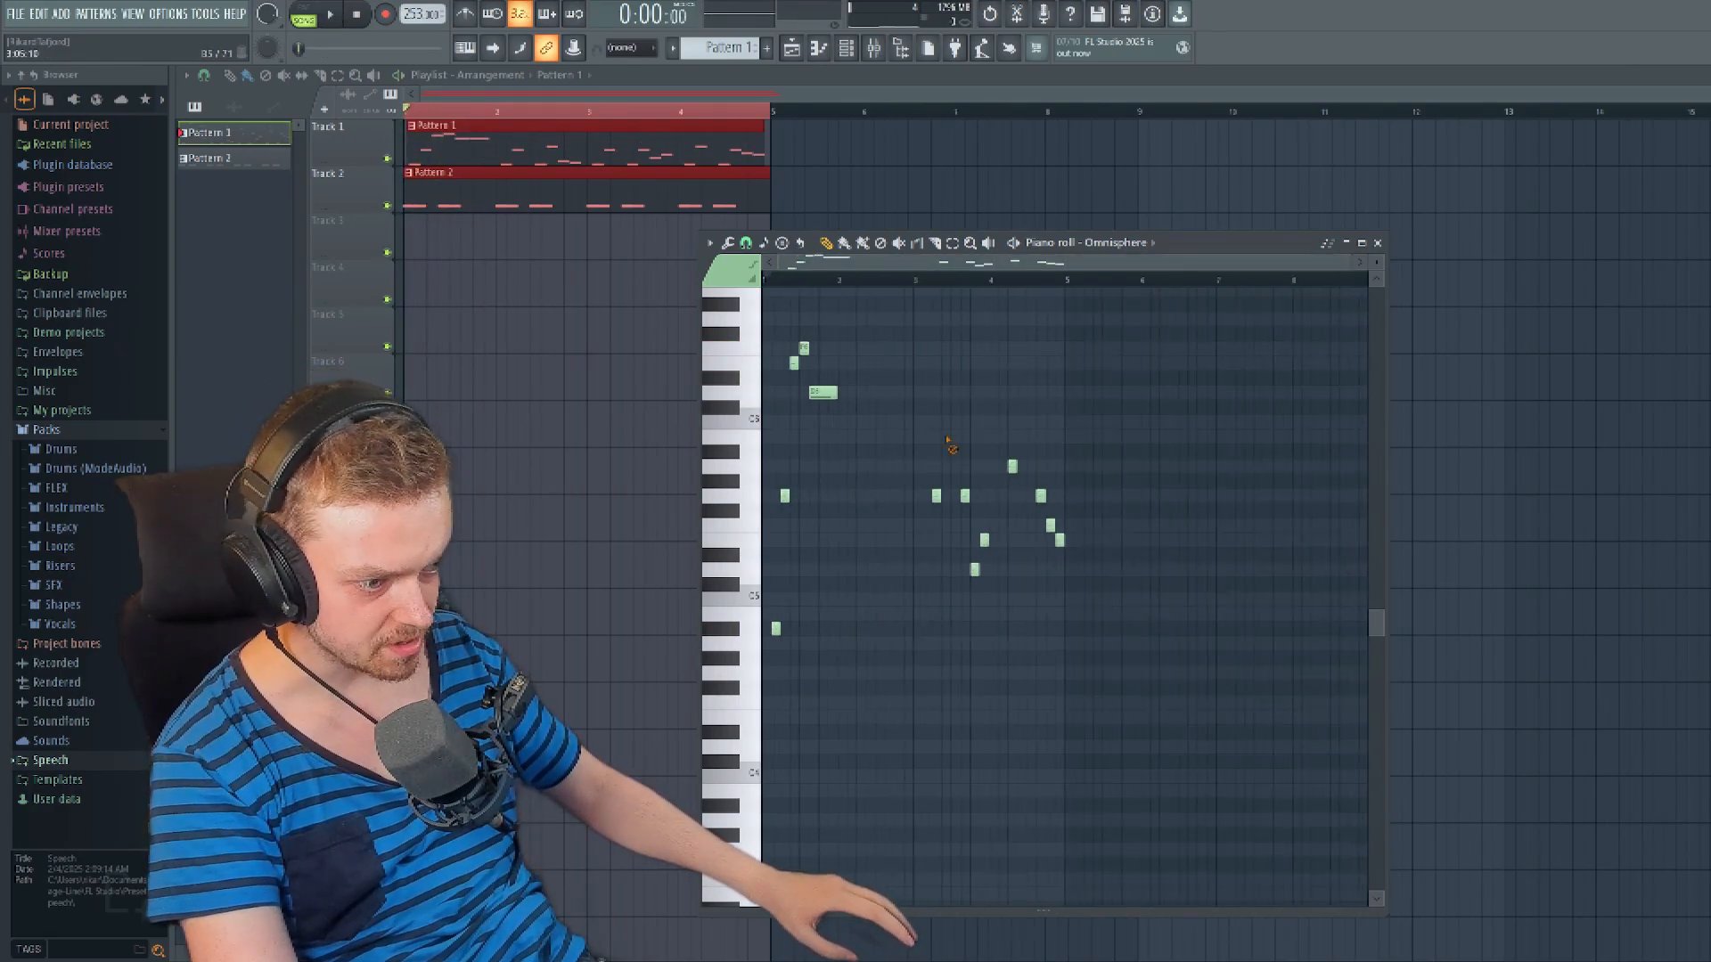
scroll(951, 446, "up", 5)
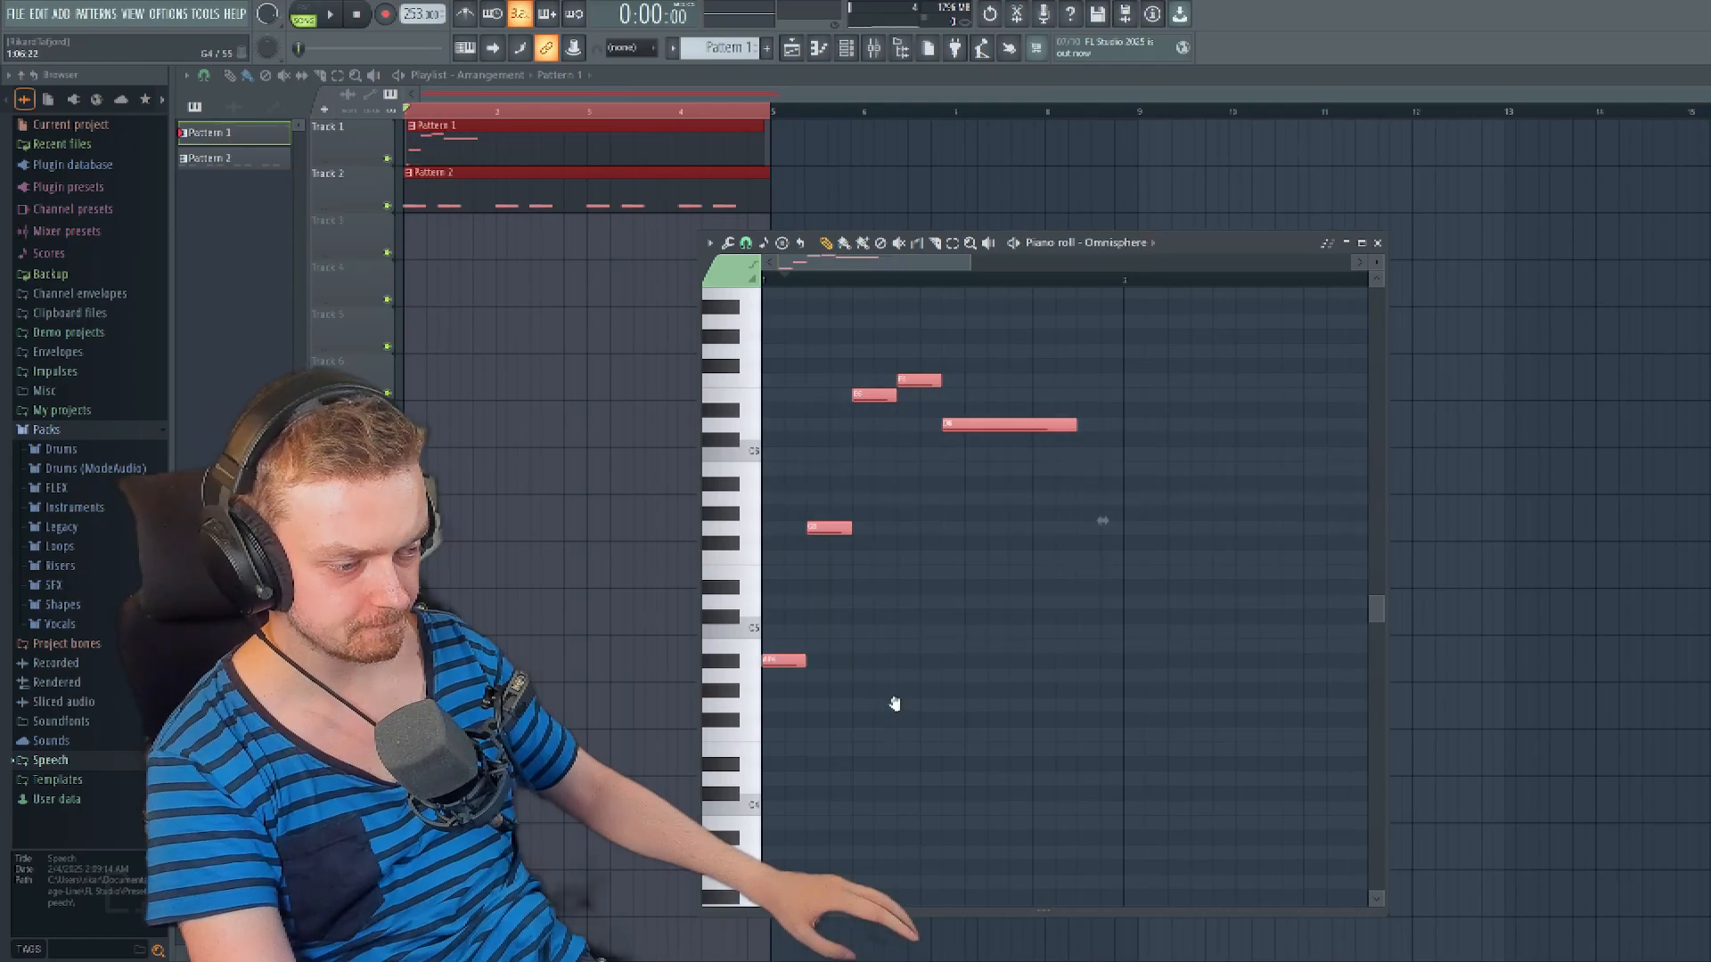
key("space")
key("space")
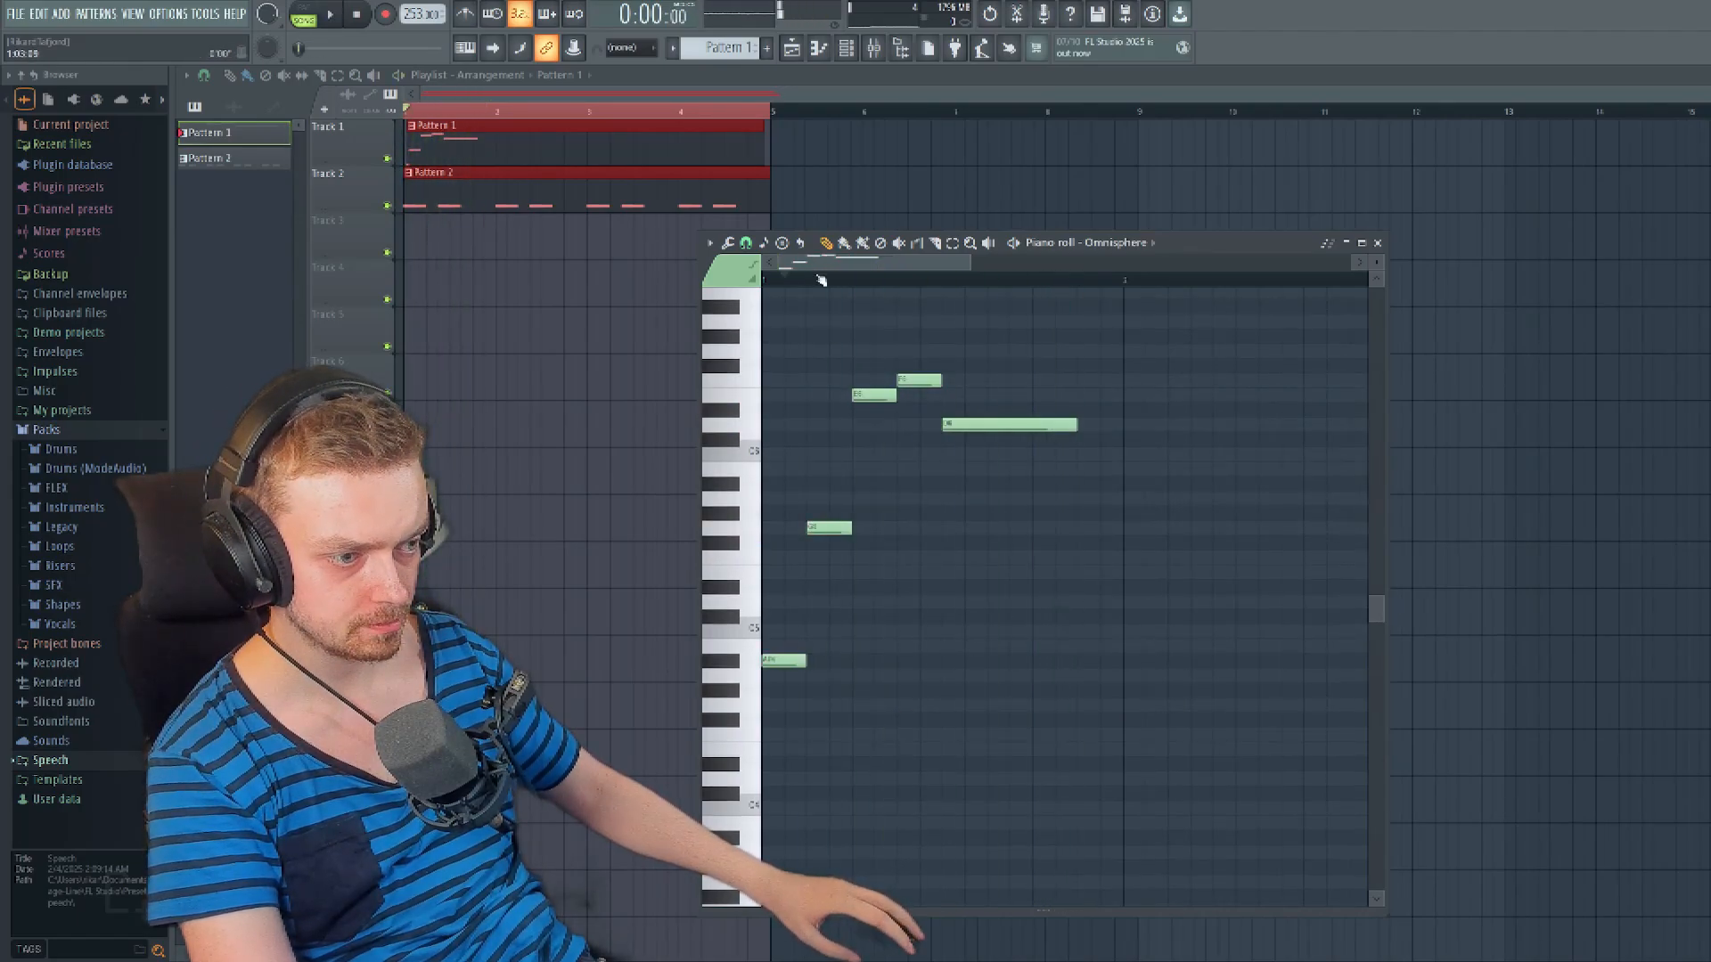
- Extend the phrase's held last note to the end of bar 1 and try a copy of the phrase at bar 3
key("F7")
scroll(486, 169, "up", 4)
key("F7")
key("ctrl+a")
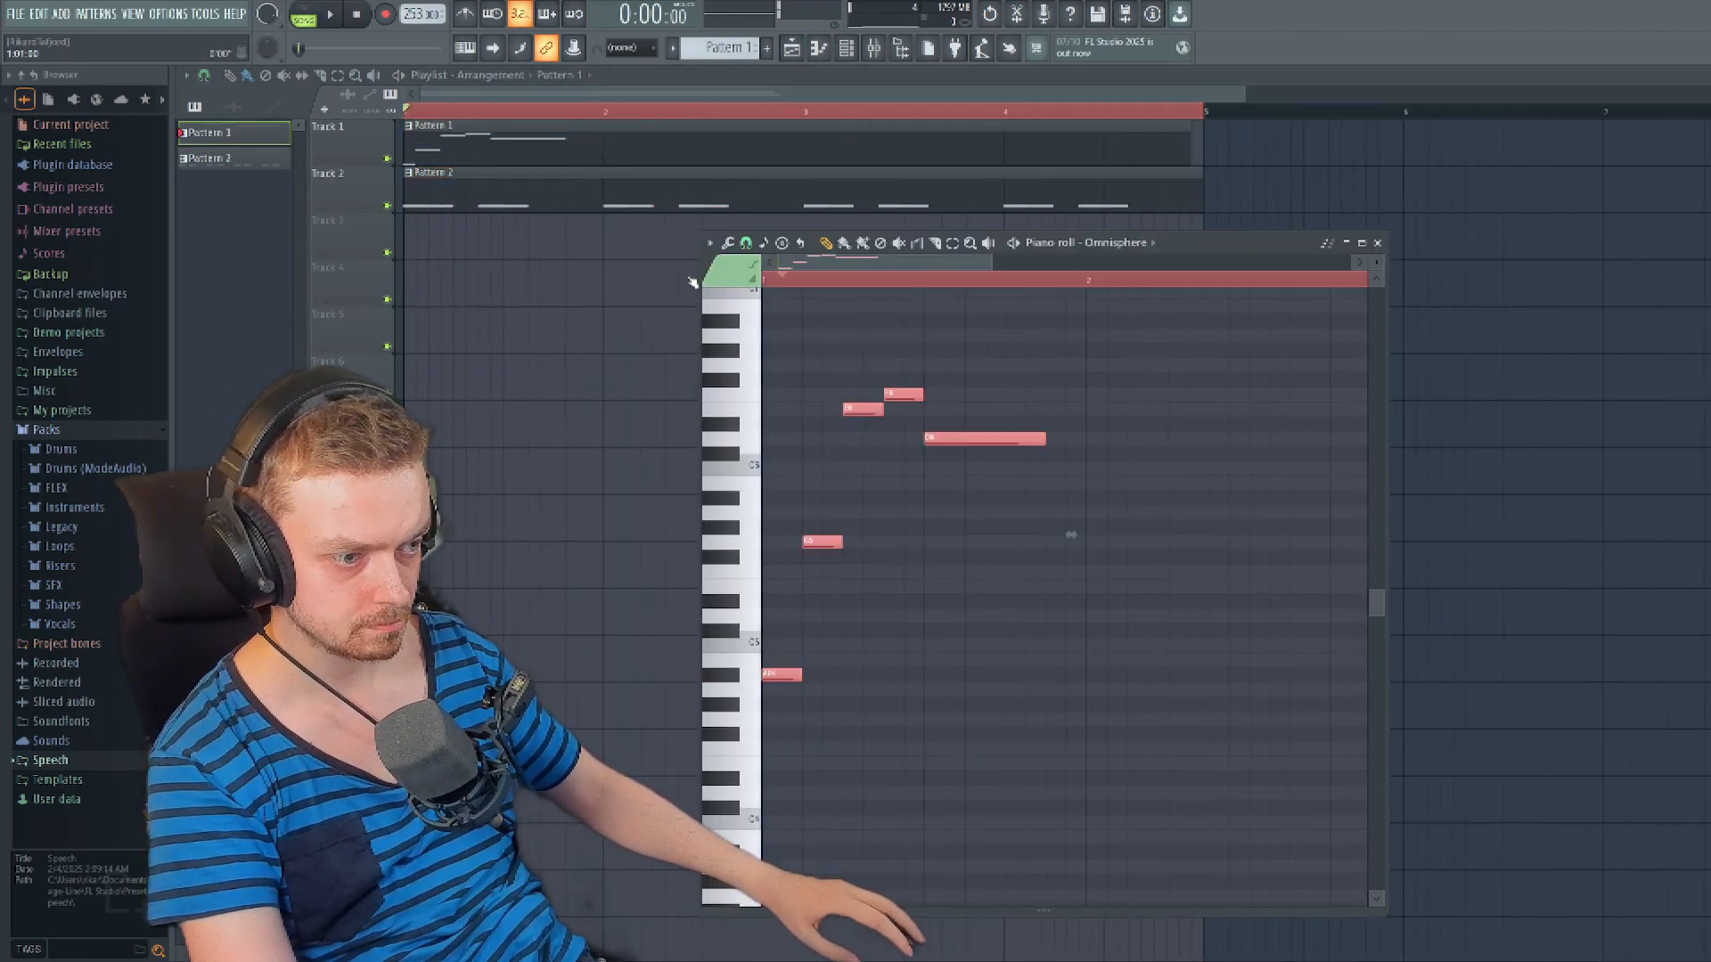
key("F7")
key("space")
key("F7")
left_click_drag(1044, 439, 1086, 439)
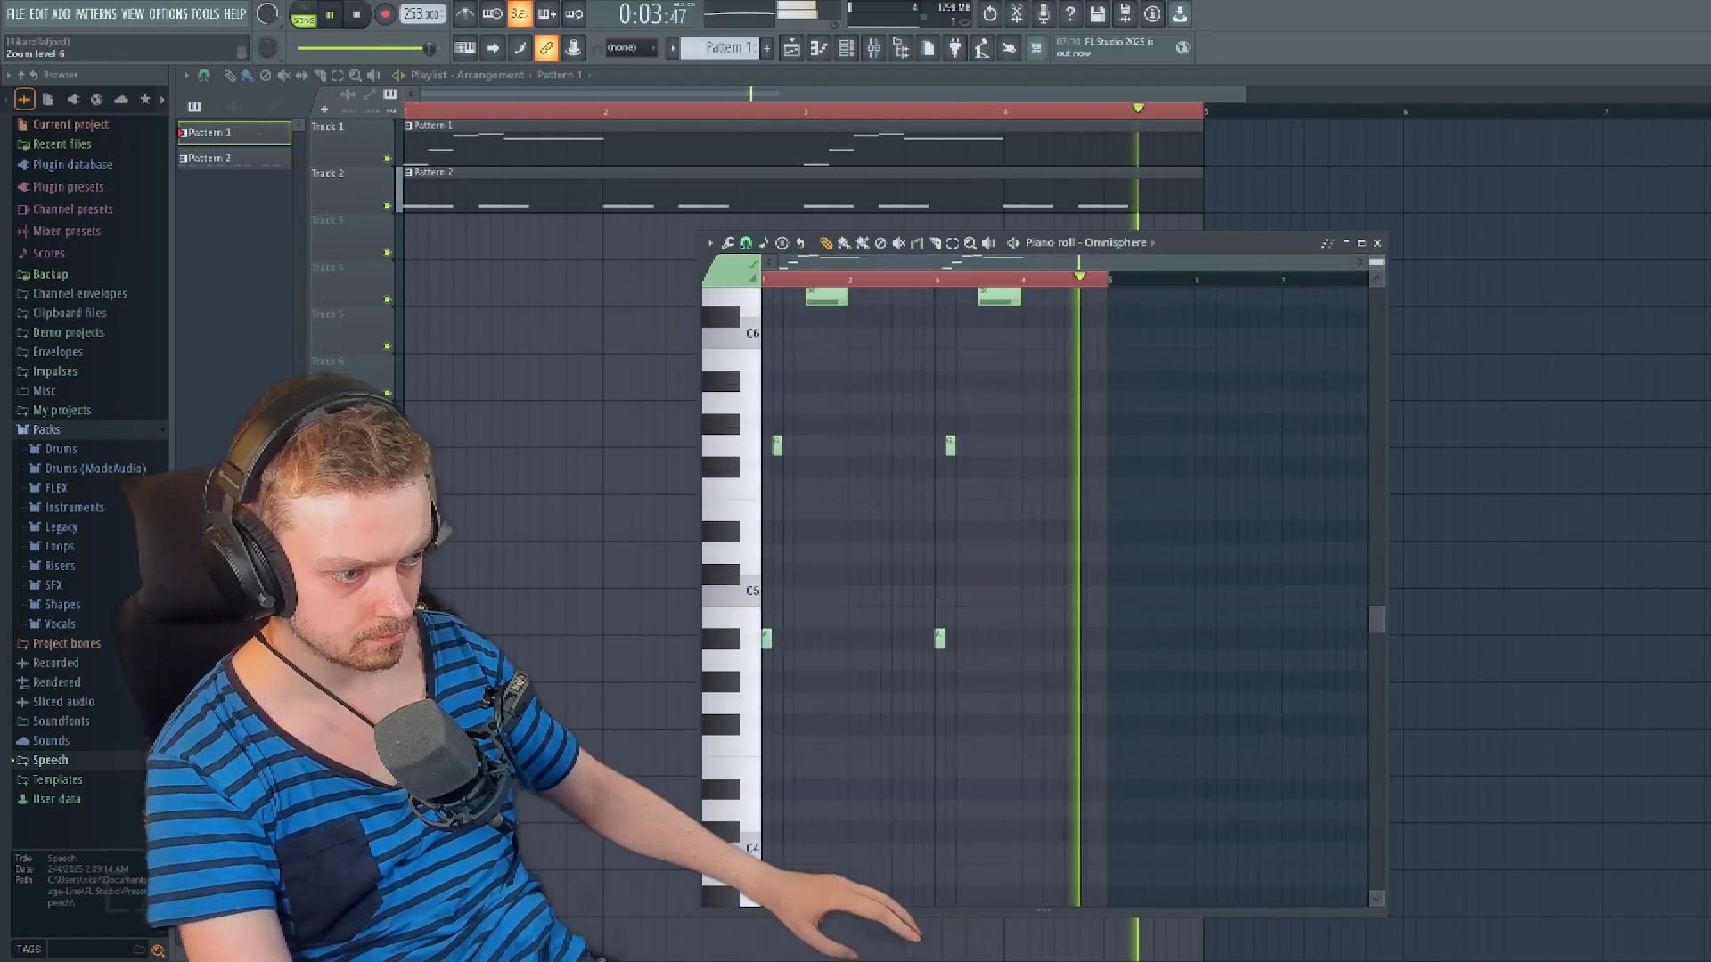
- Remove the phrase copy from bar 3 and play the melody back with the bass
key("space")
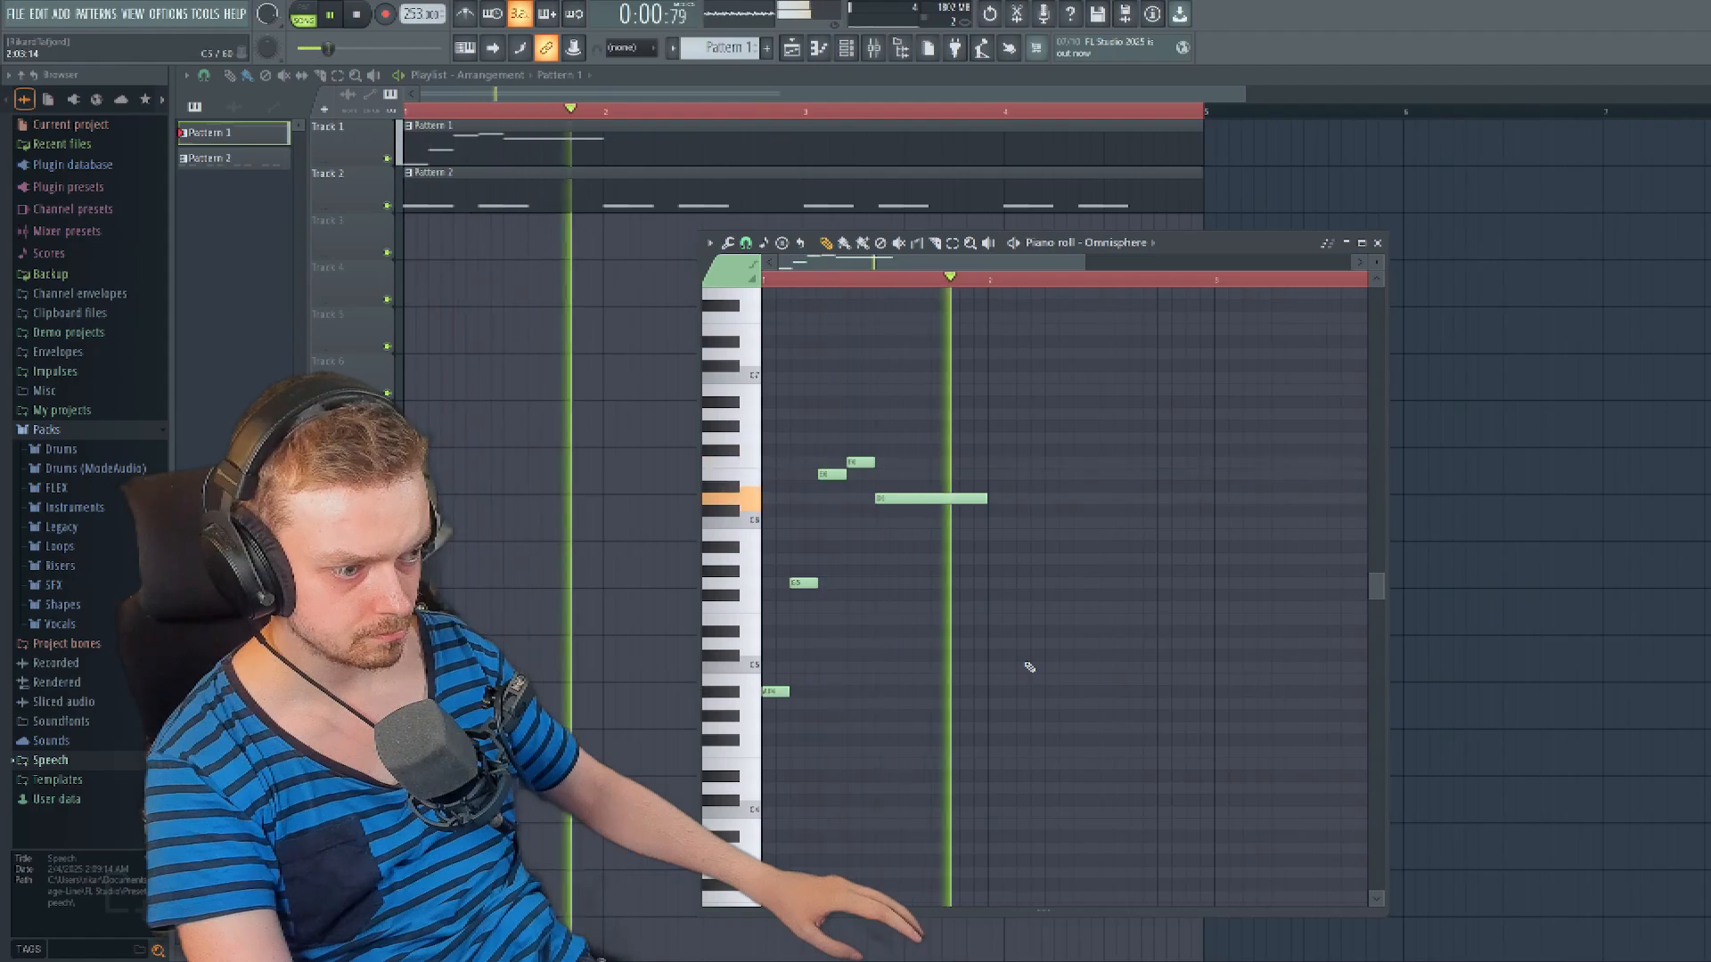
key("space")
- Try a preset in Kontakt 8 and play back Pattern 3 with the phrase placed at the start of Track 3
key("space")
key("space")
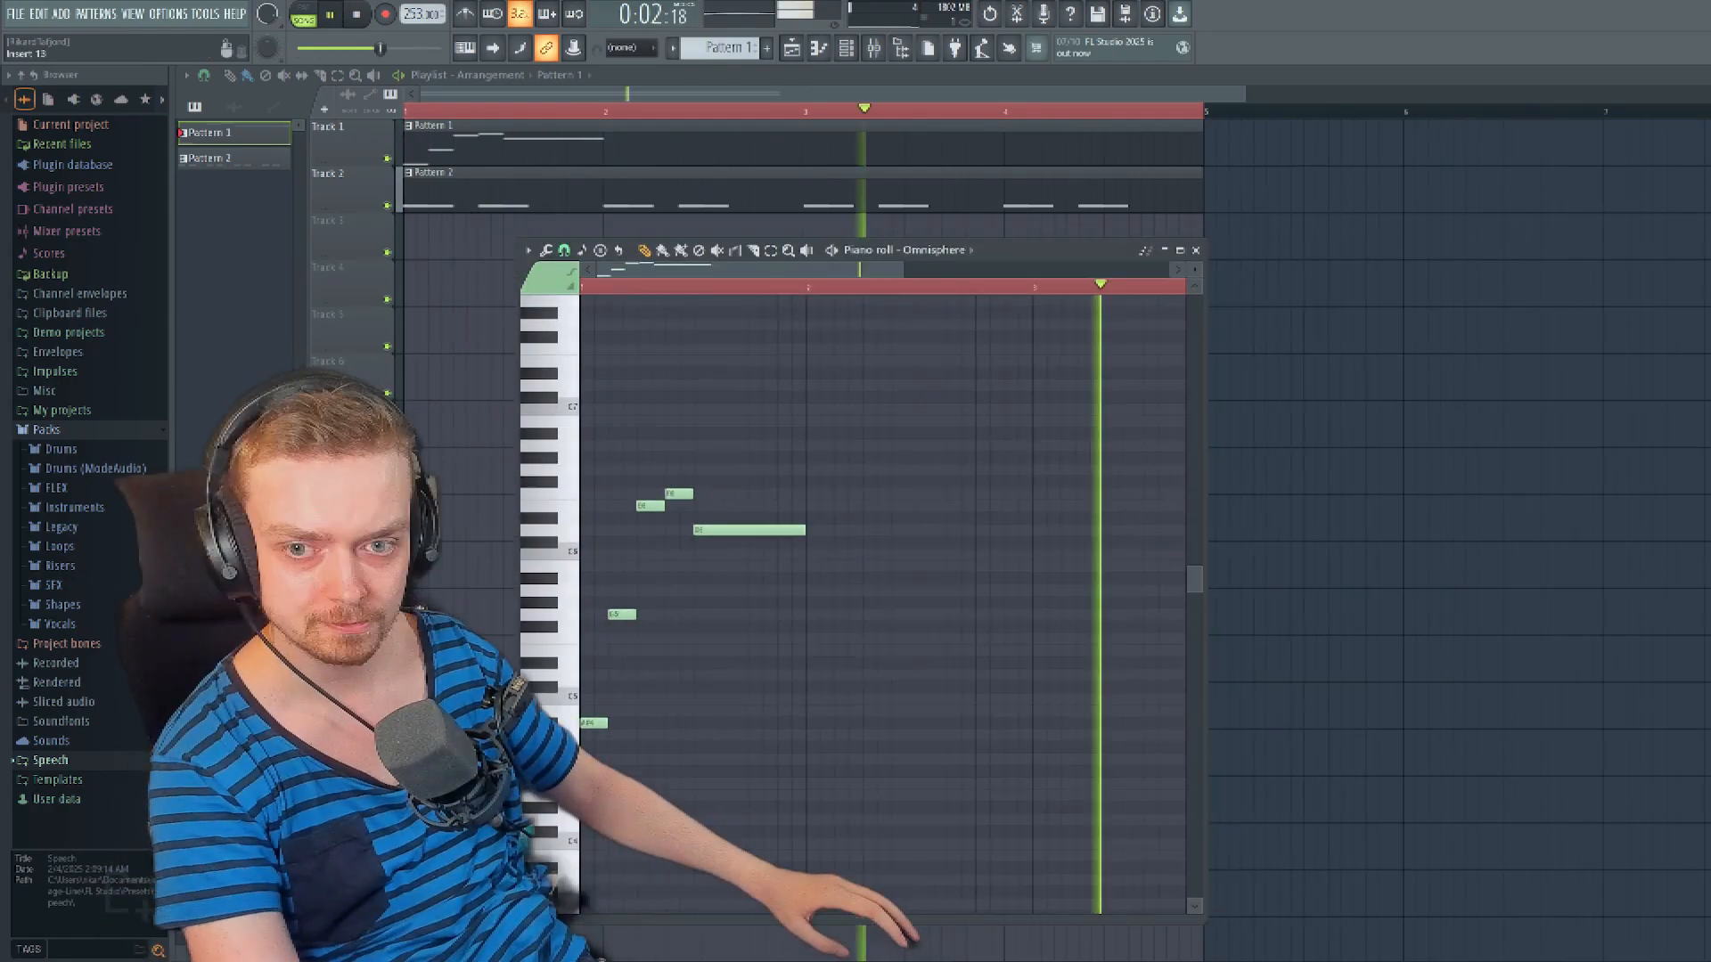
key("space")
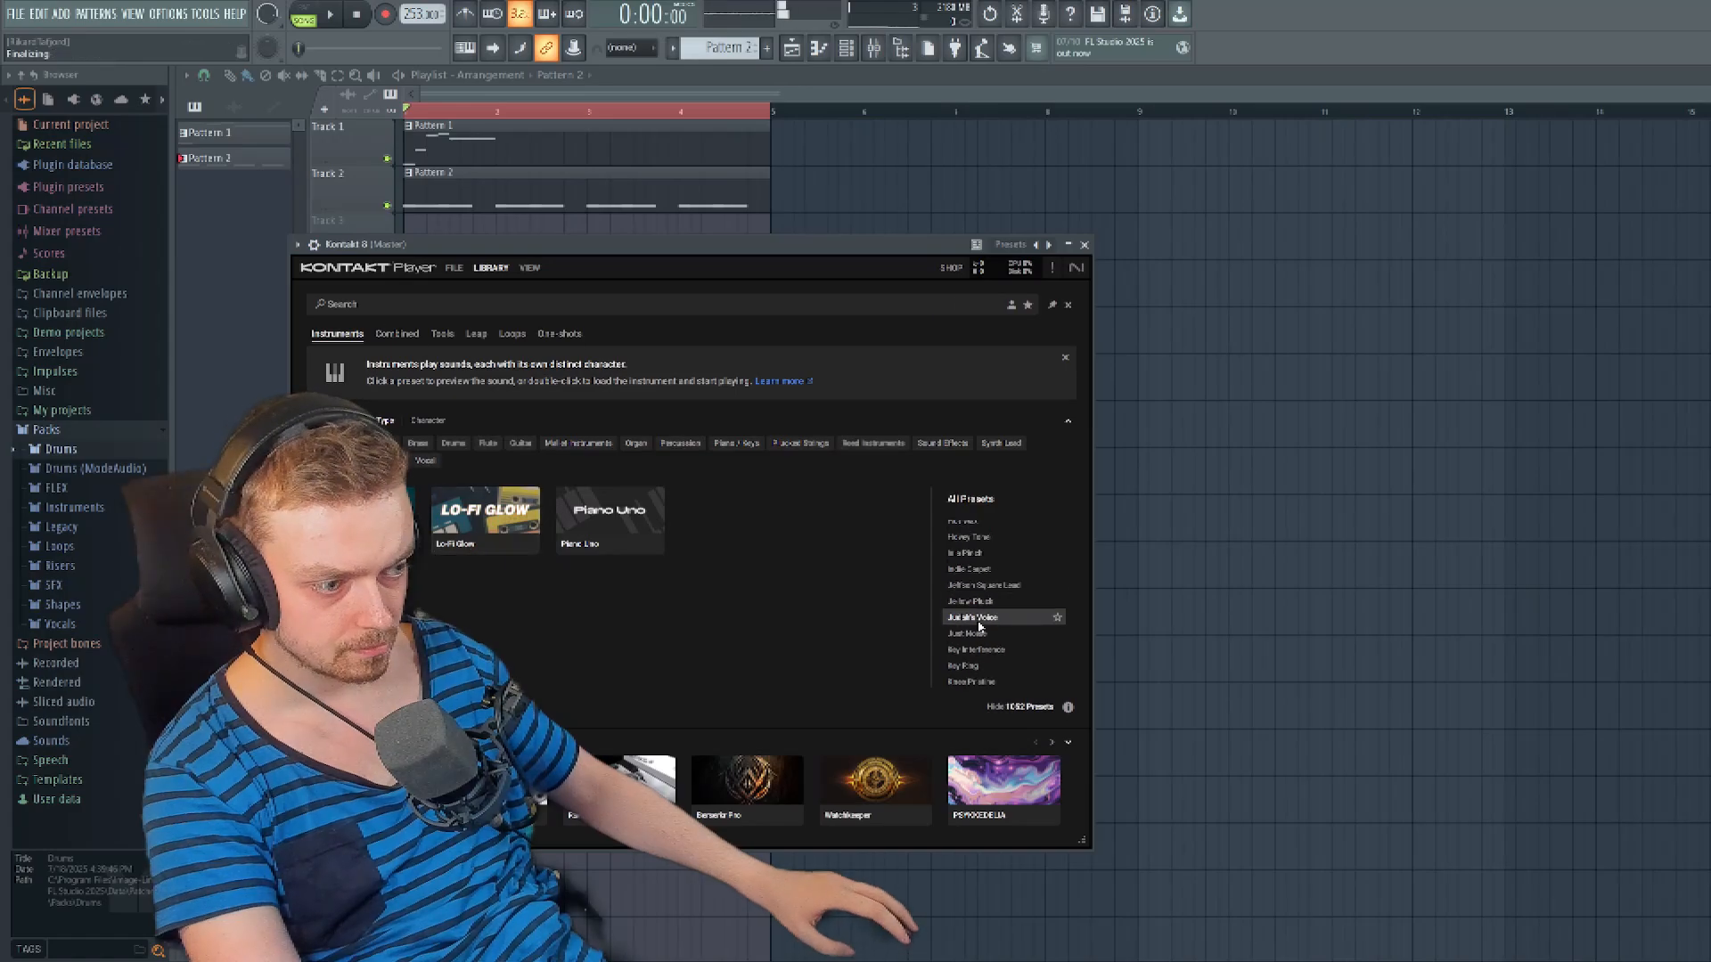
double_click(969, 644)
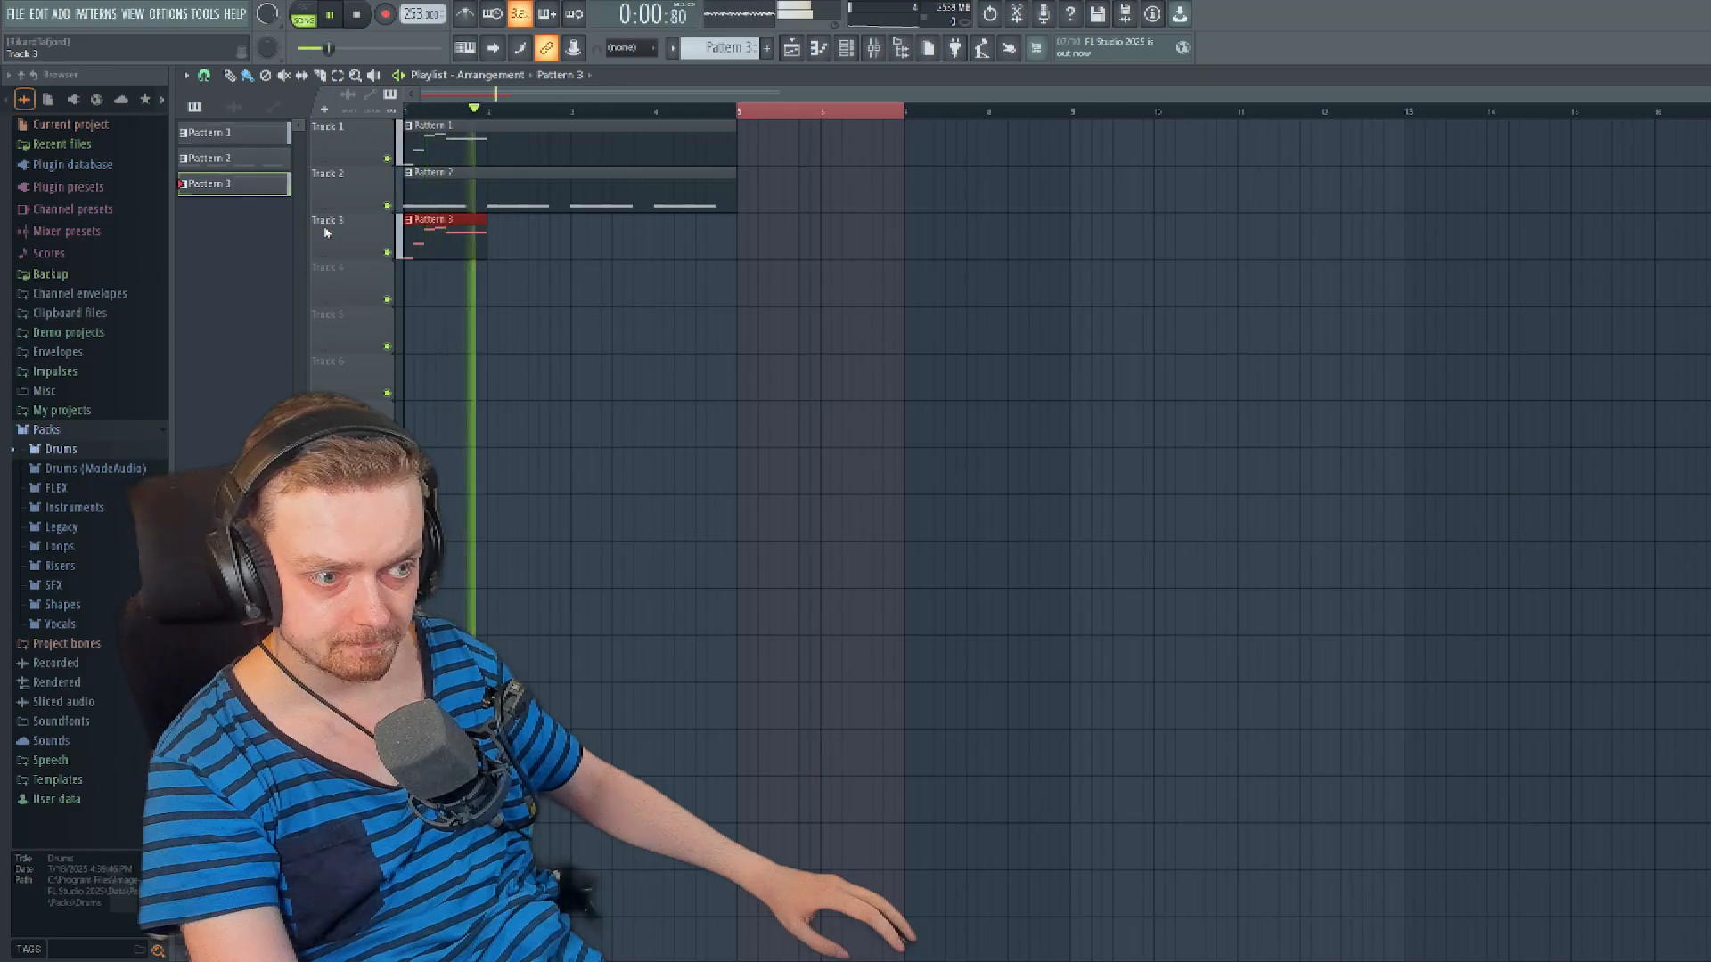
key("space")
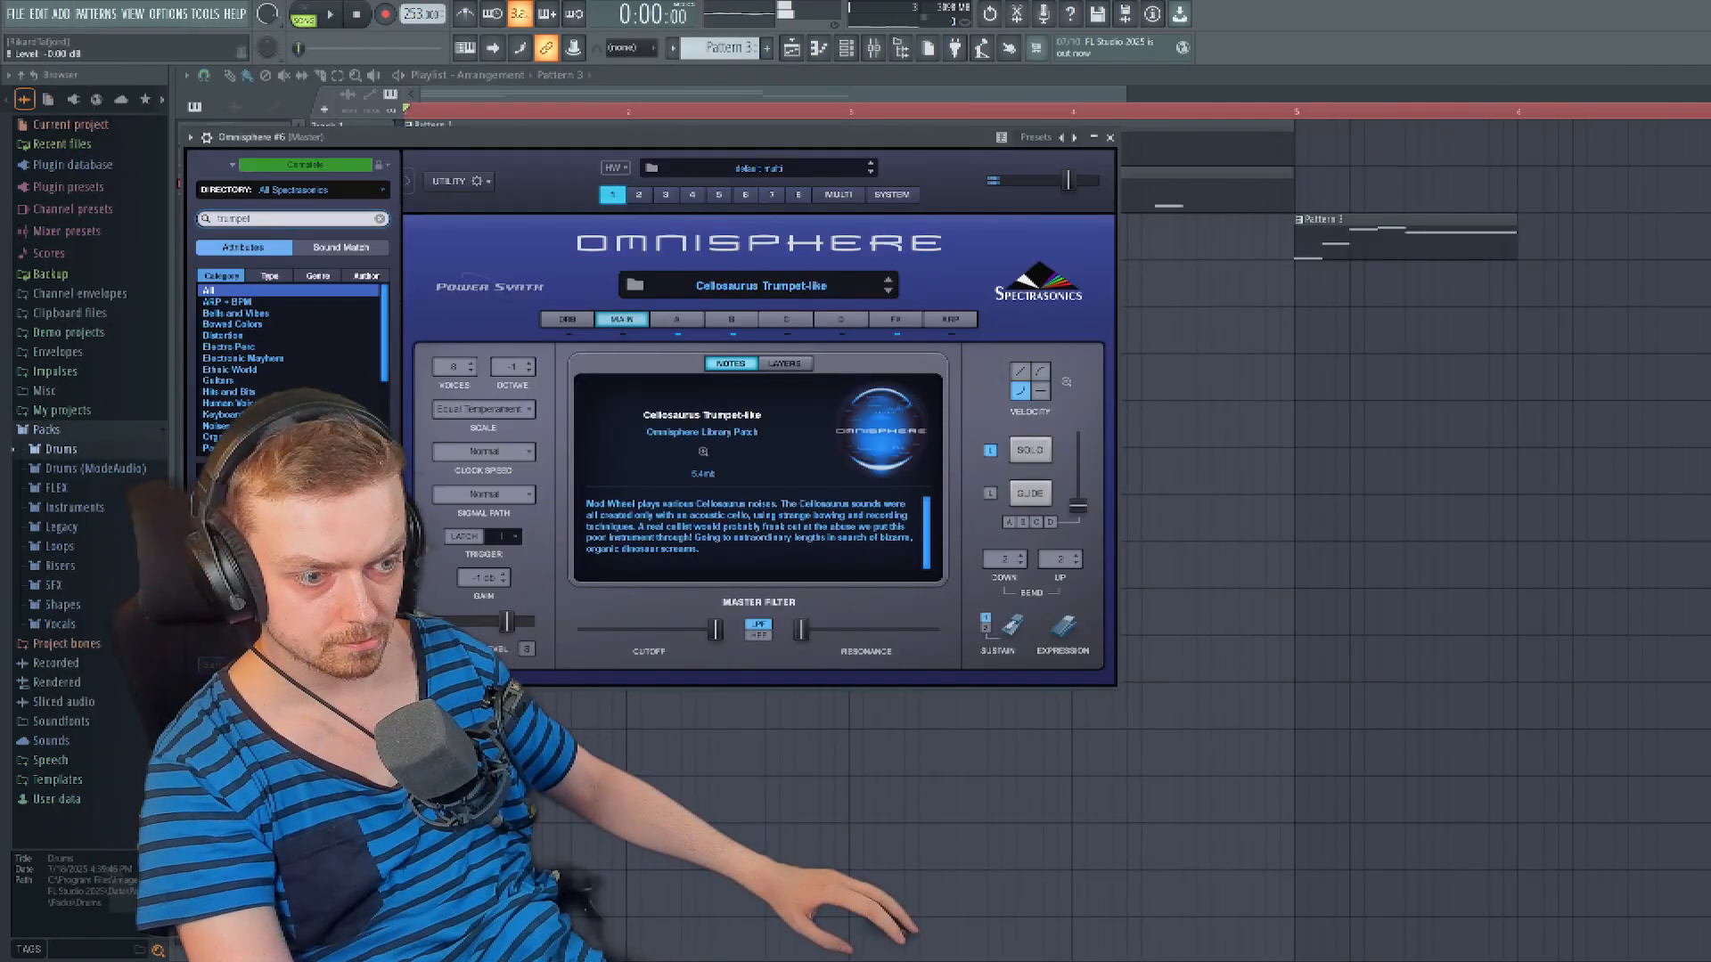
- Audition Omnisphere trumpet patches including EDM Trumpet Lead and EDM Trumpet, and load the Squareness 1 synth patch in Omnisphere #6
key("Down")
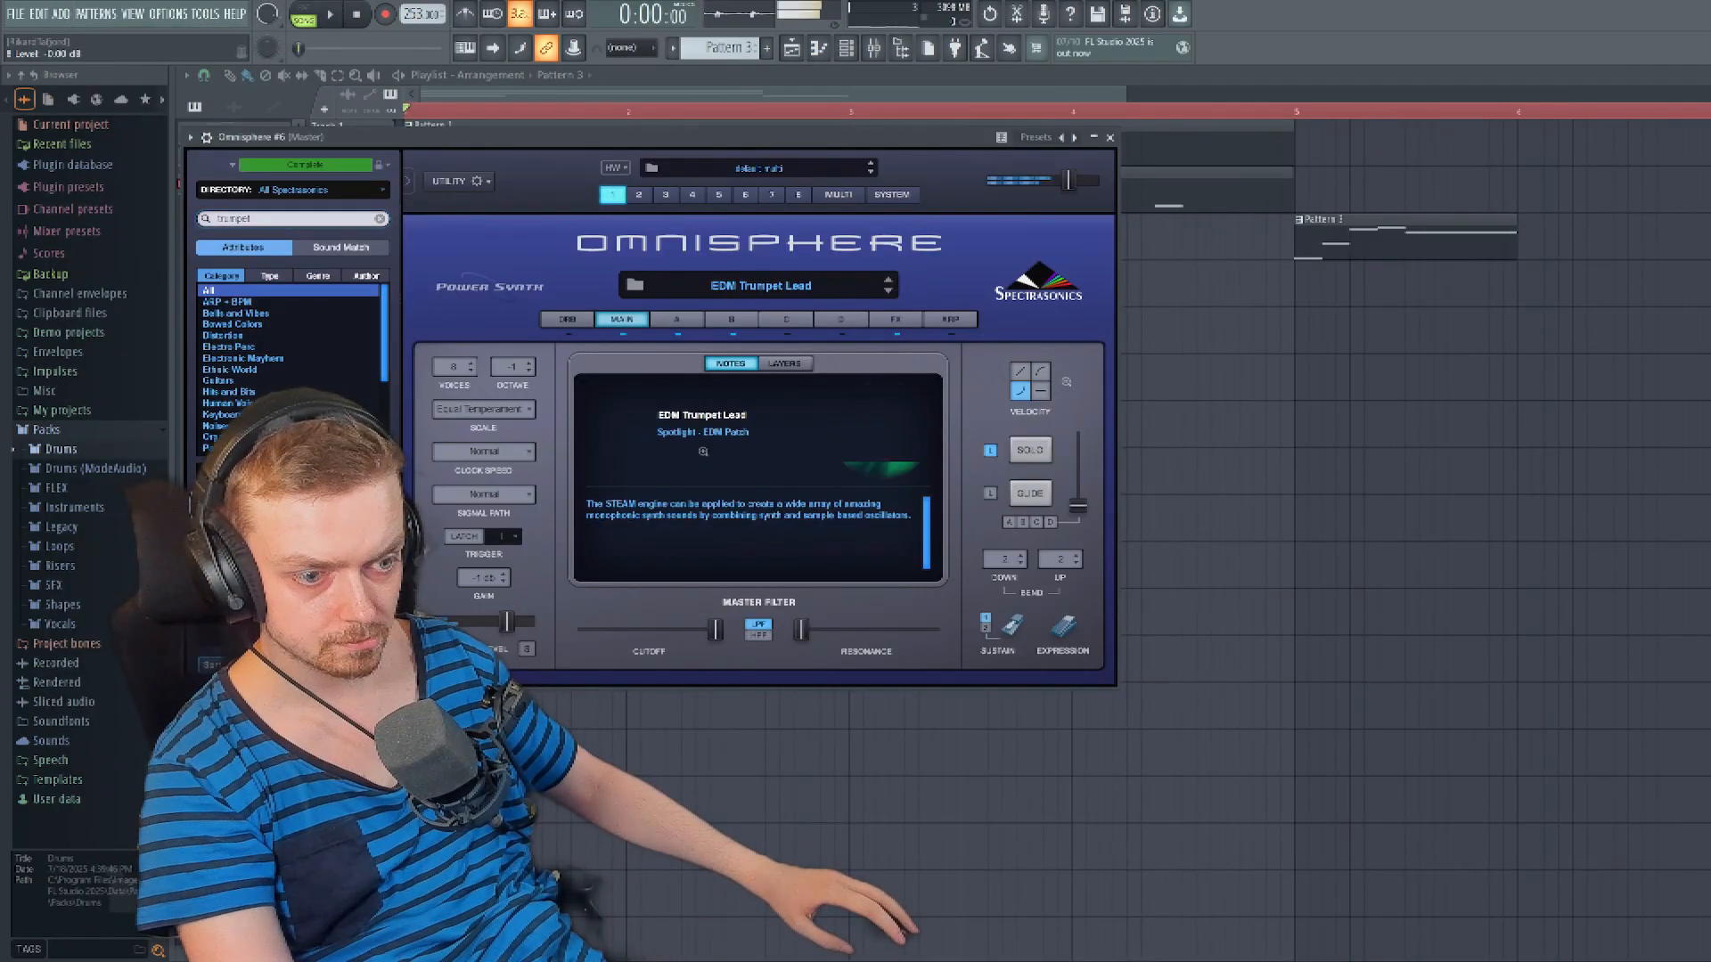
key("Down")
key("Up")
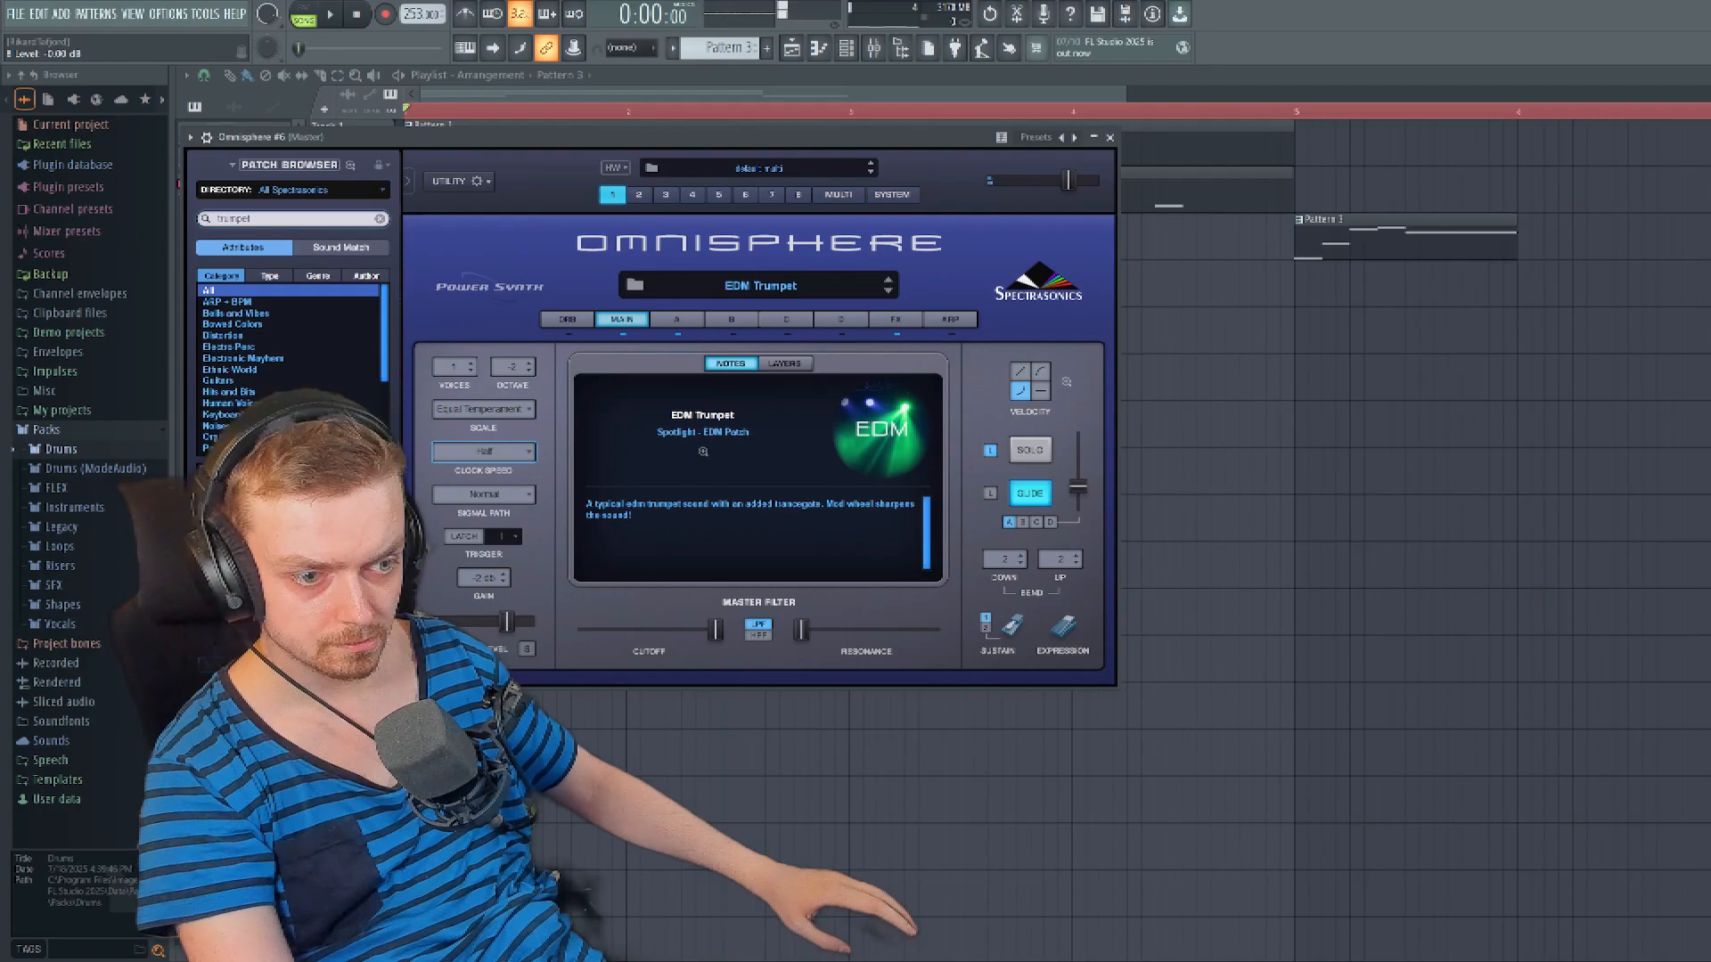
key("Down")
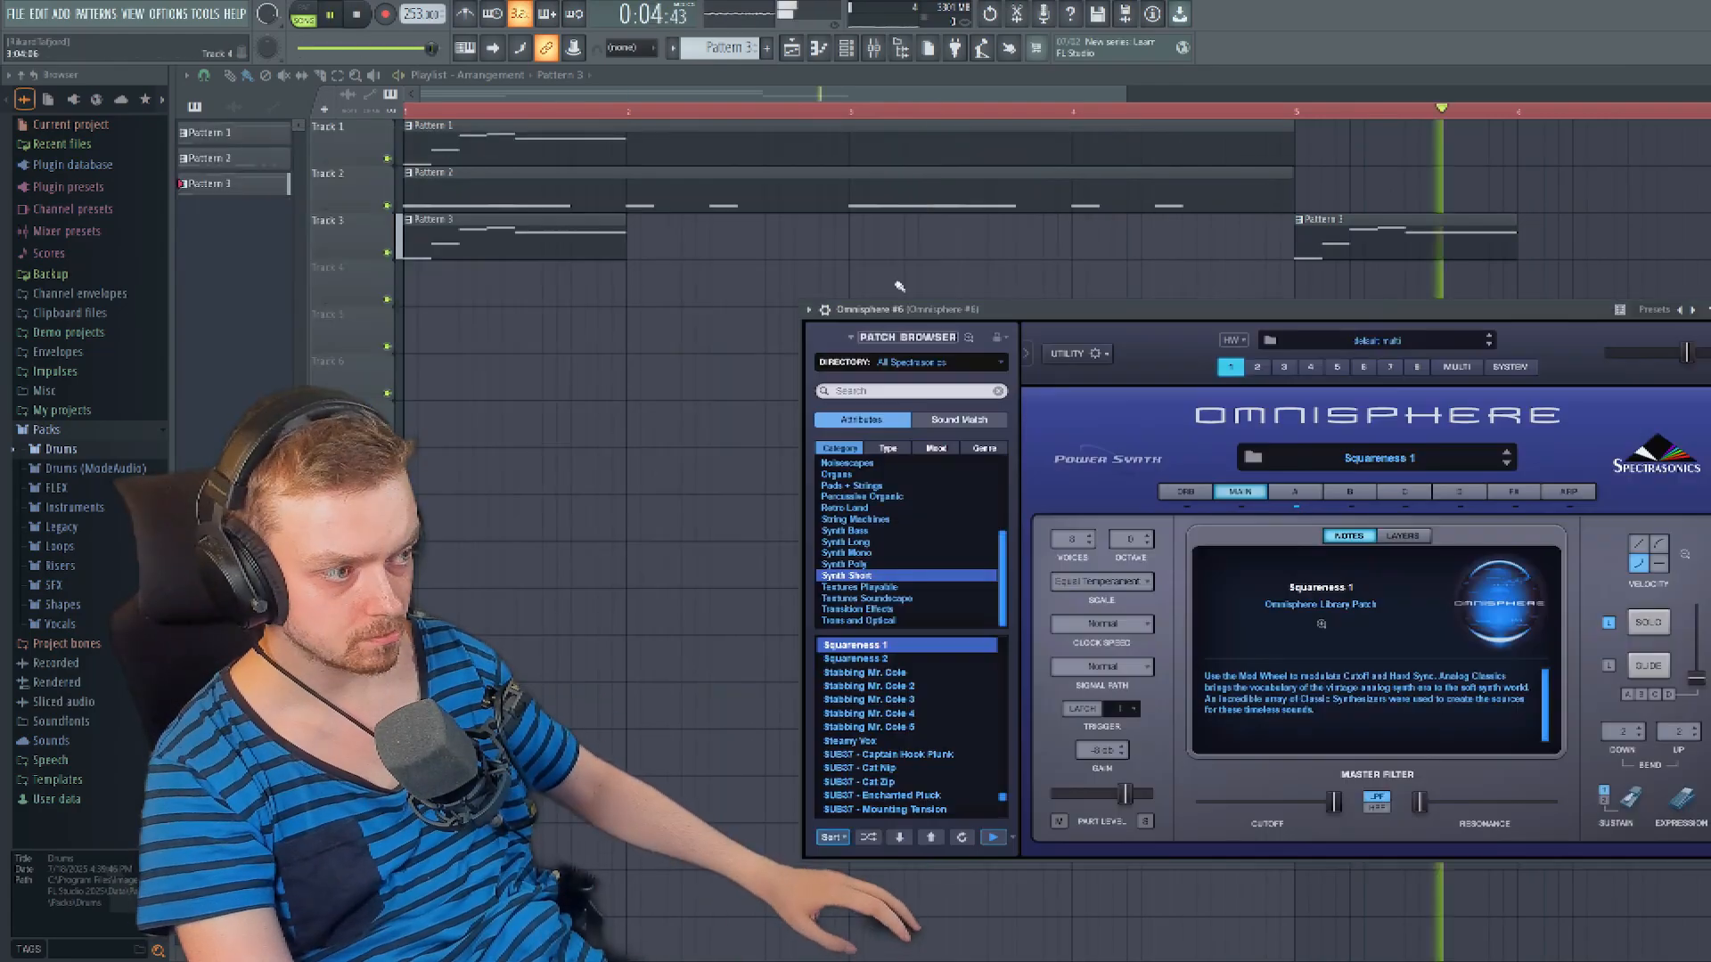
- Open the Omnisphere #6 channel's options in the channel rack and play back the arrangement
left_click(846, 49)
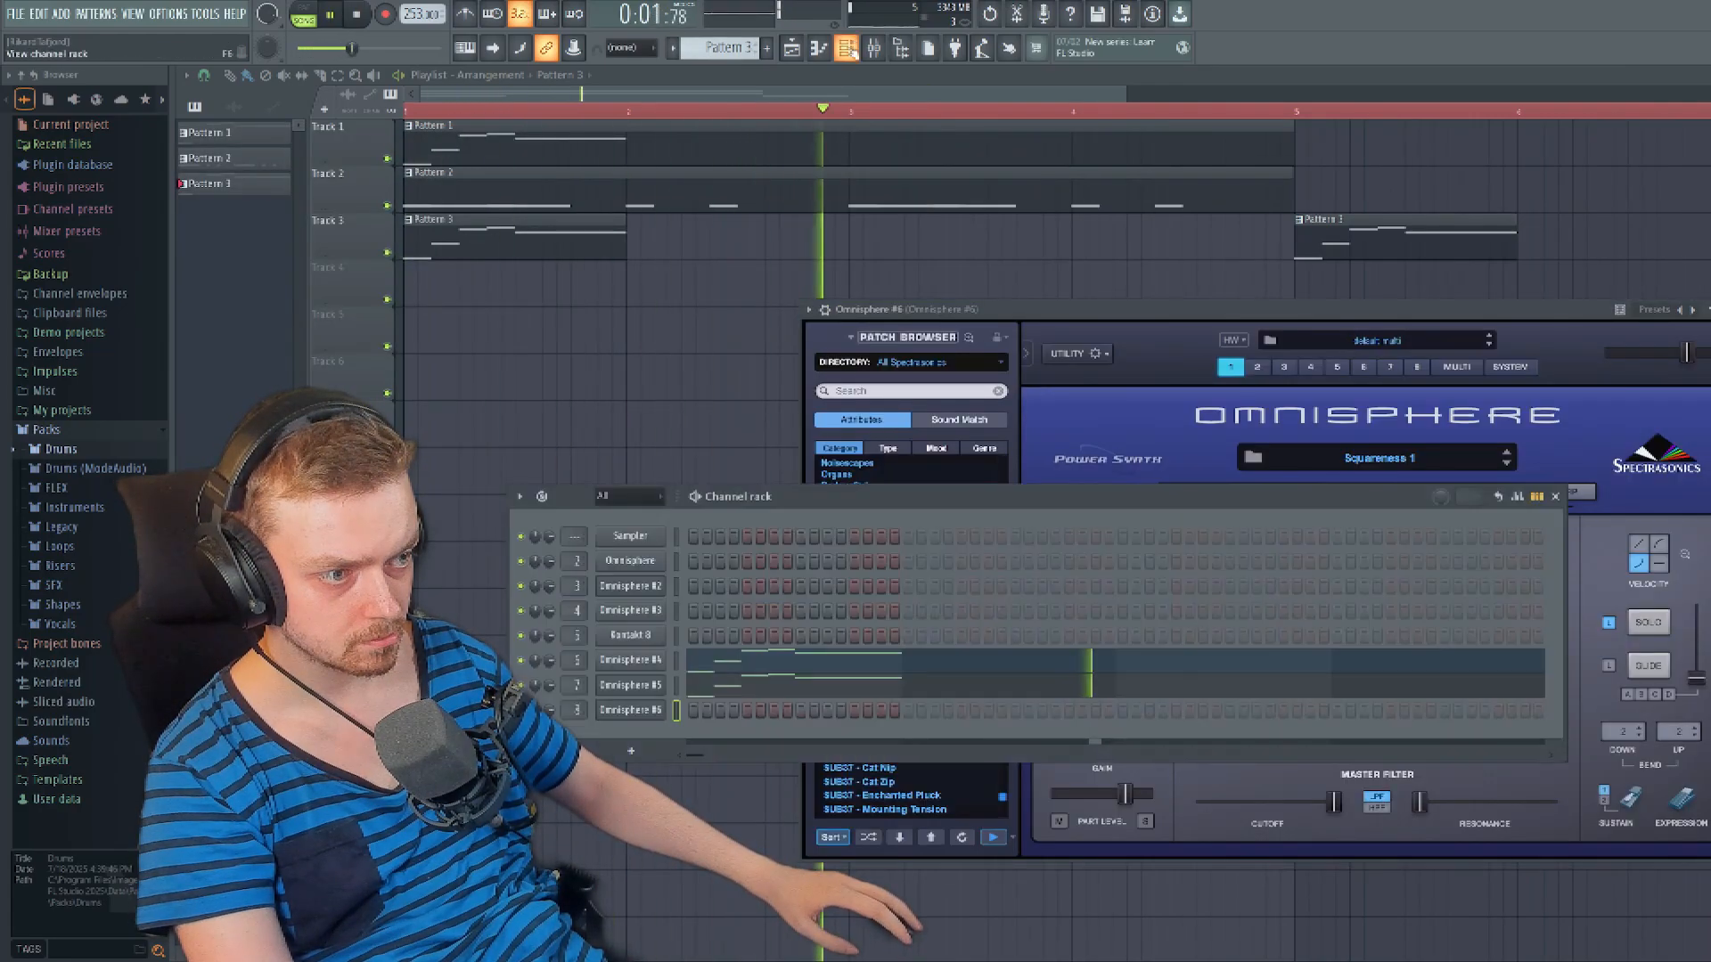
right_click(661, 704)
left_click(704, 710)
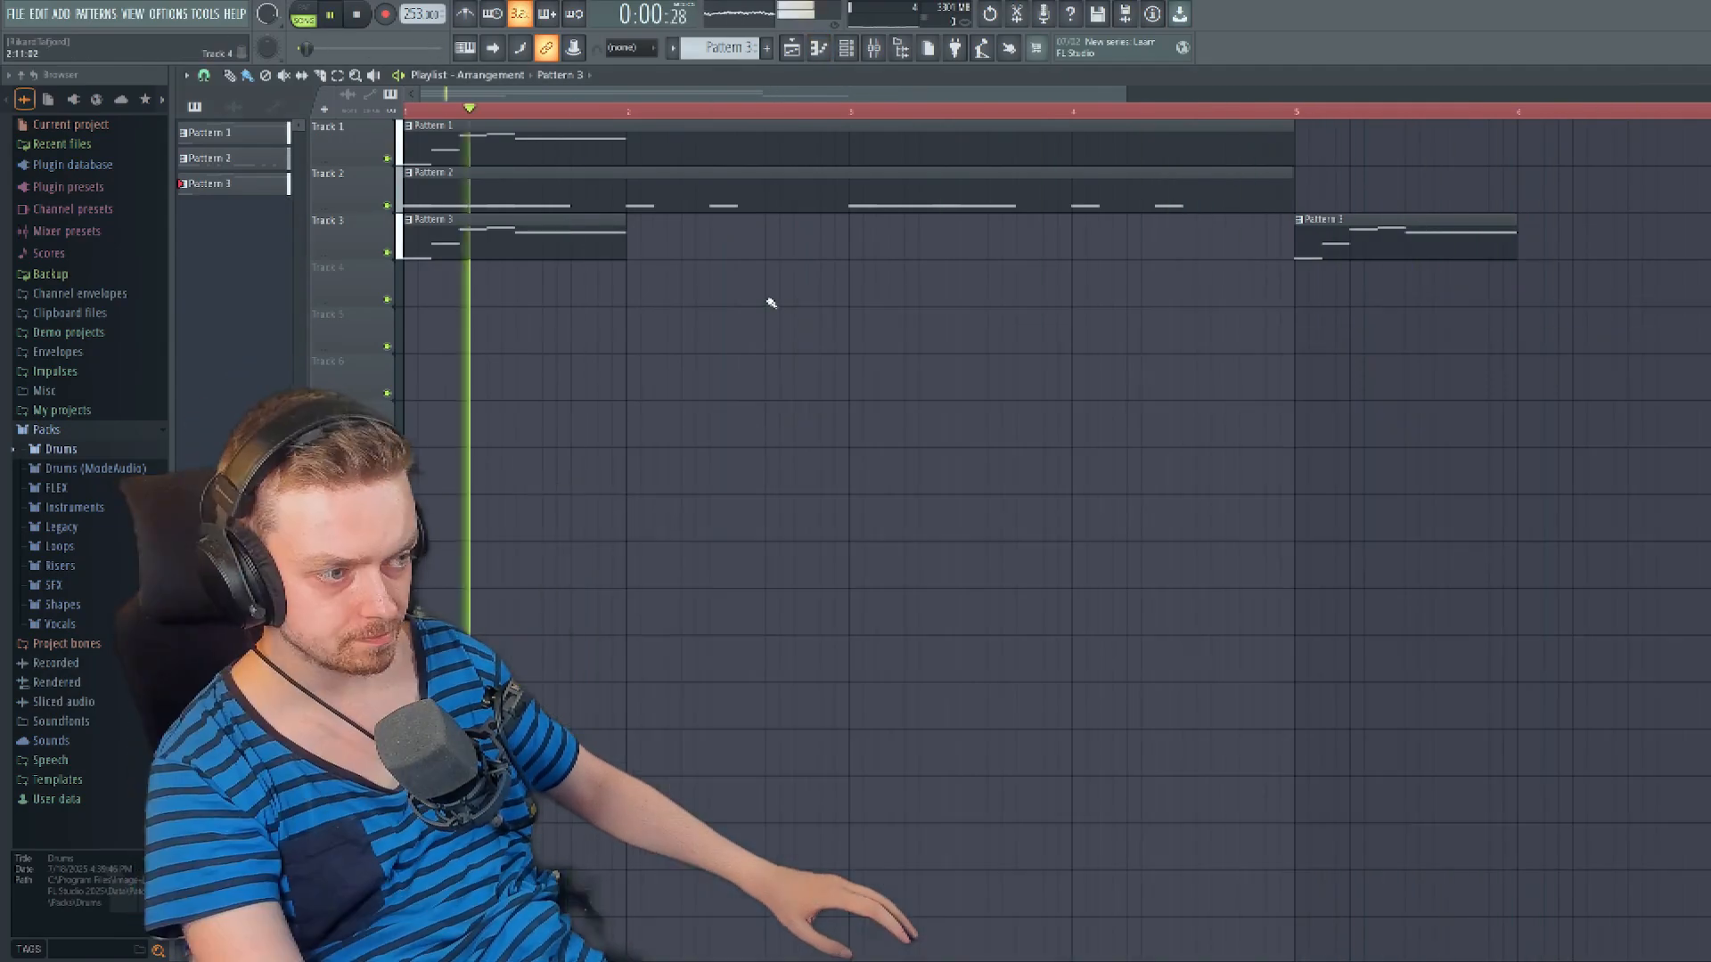
key("space")
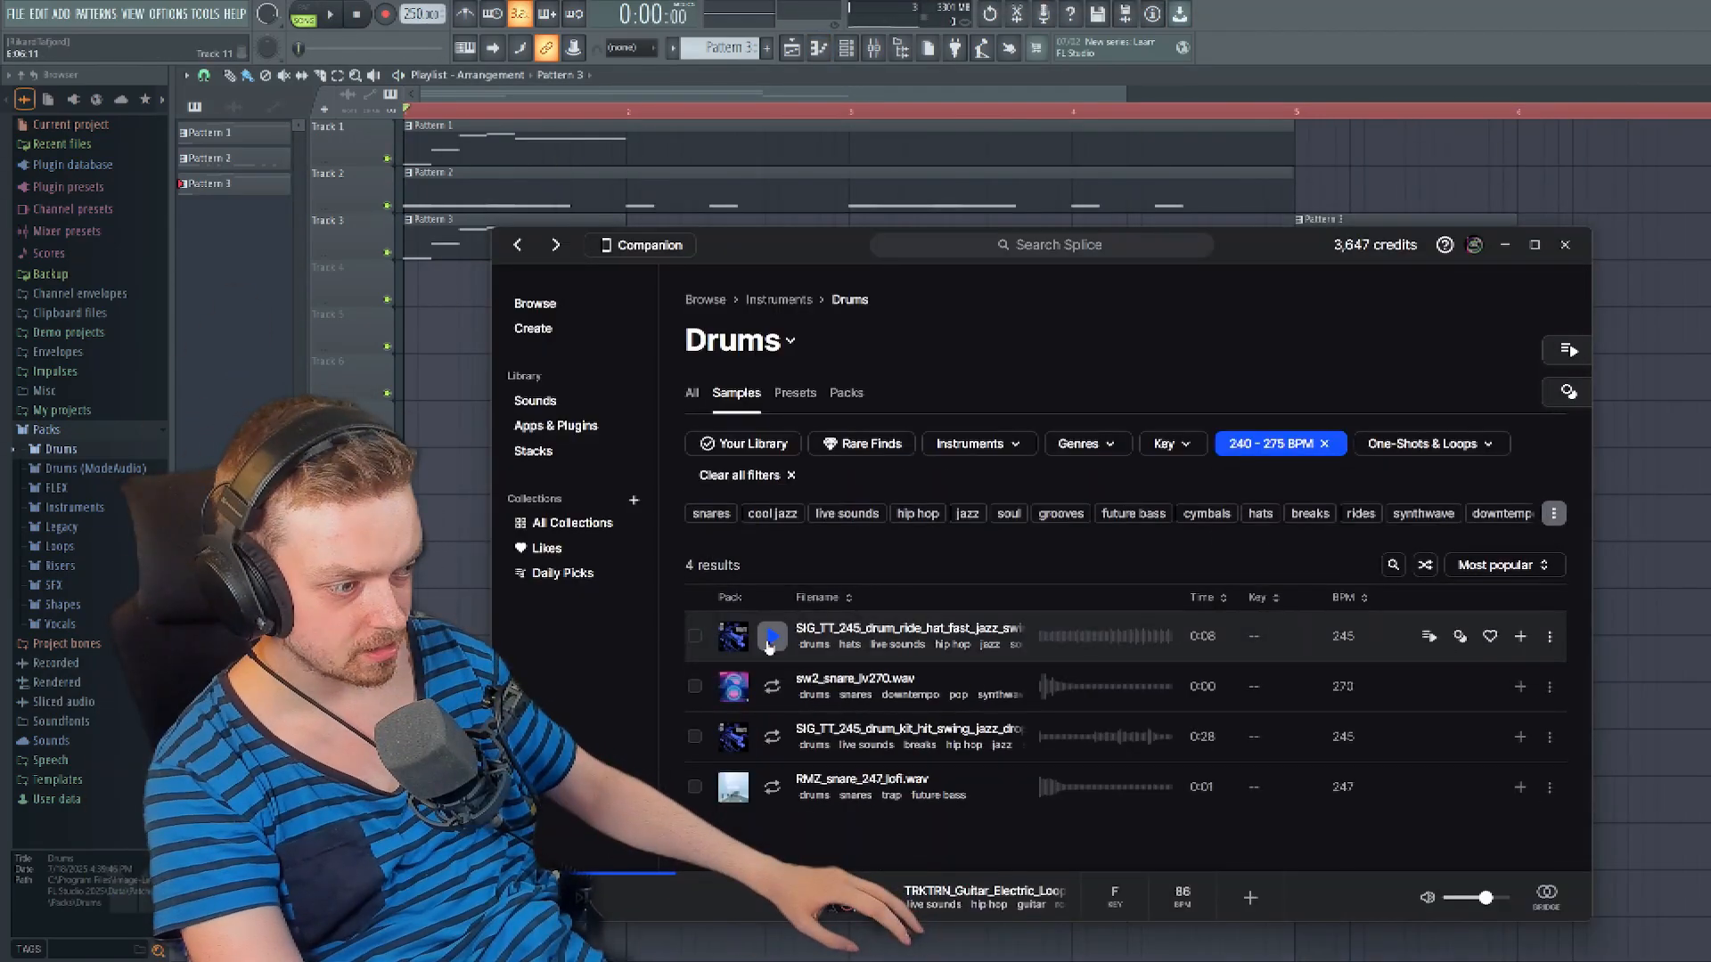
- Preview Splice drum samples filtered to 240–275 BPM and place SIG_TT_245_drum_ride_hat_fast_jazz_swing at the start of Track 4
left_click(771, 636)
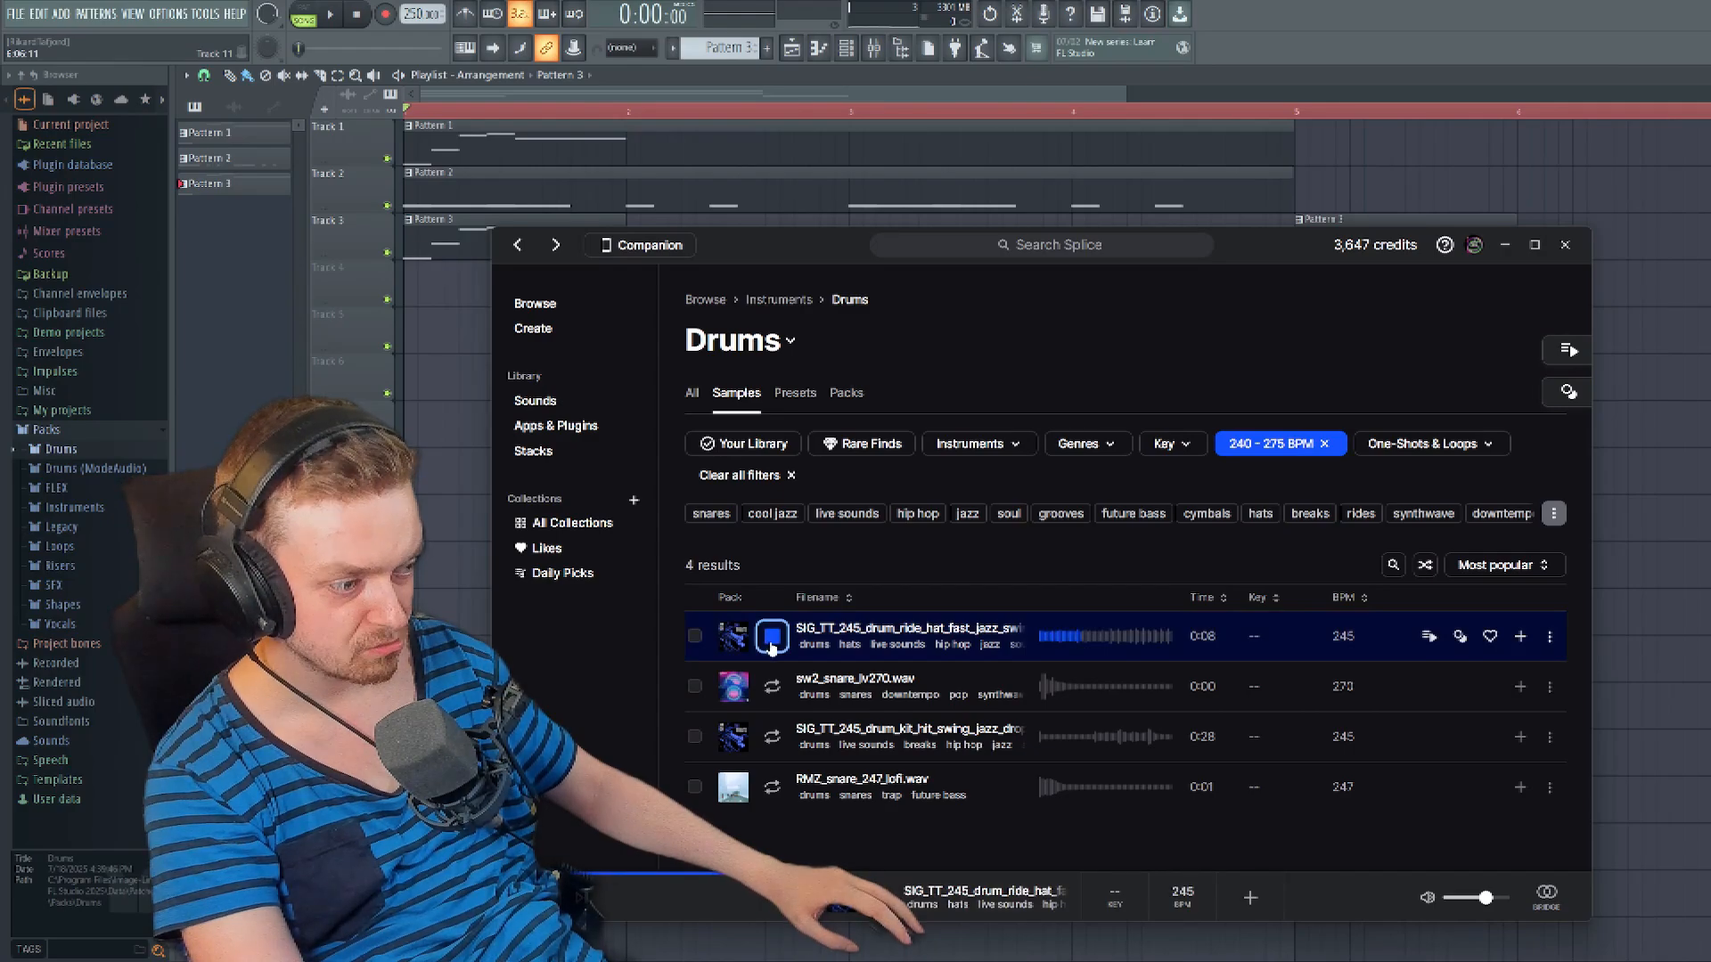
left_click(773, 737)
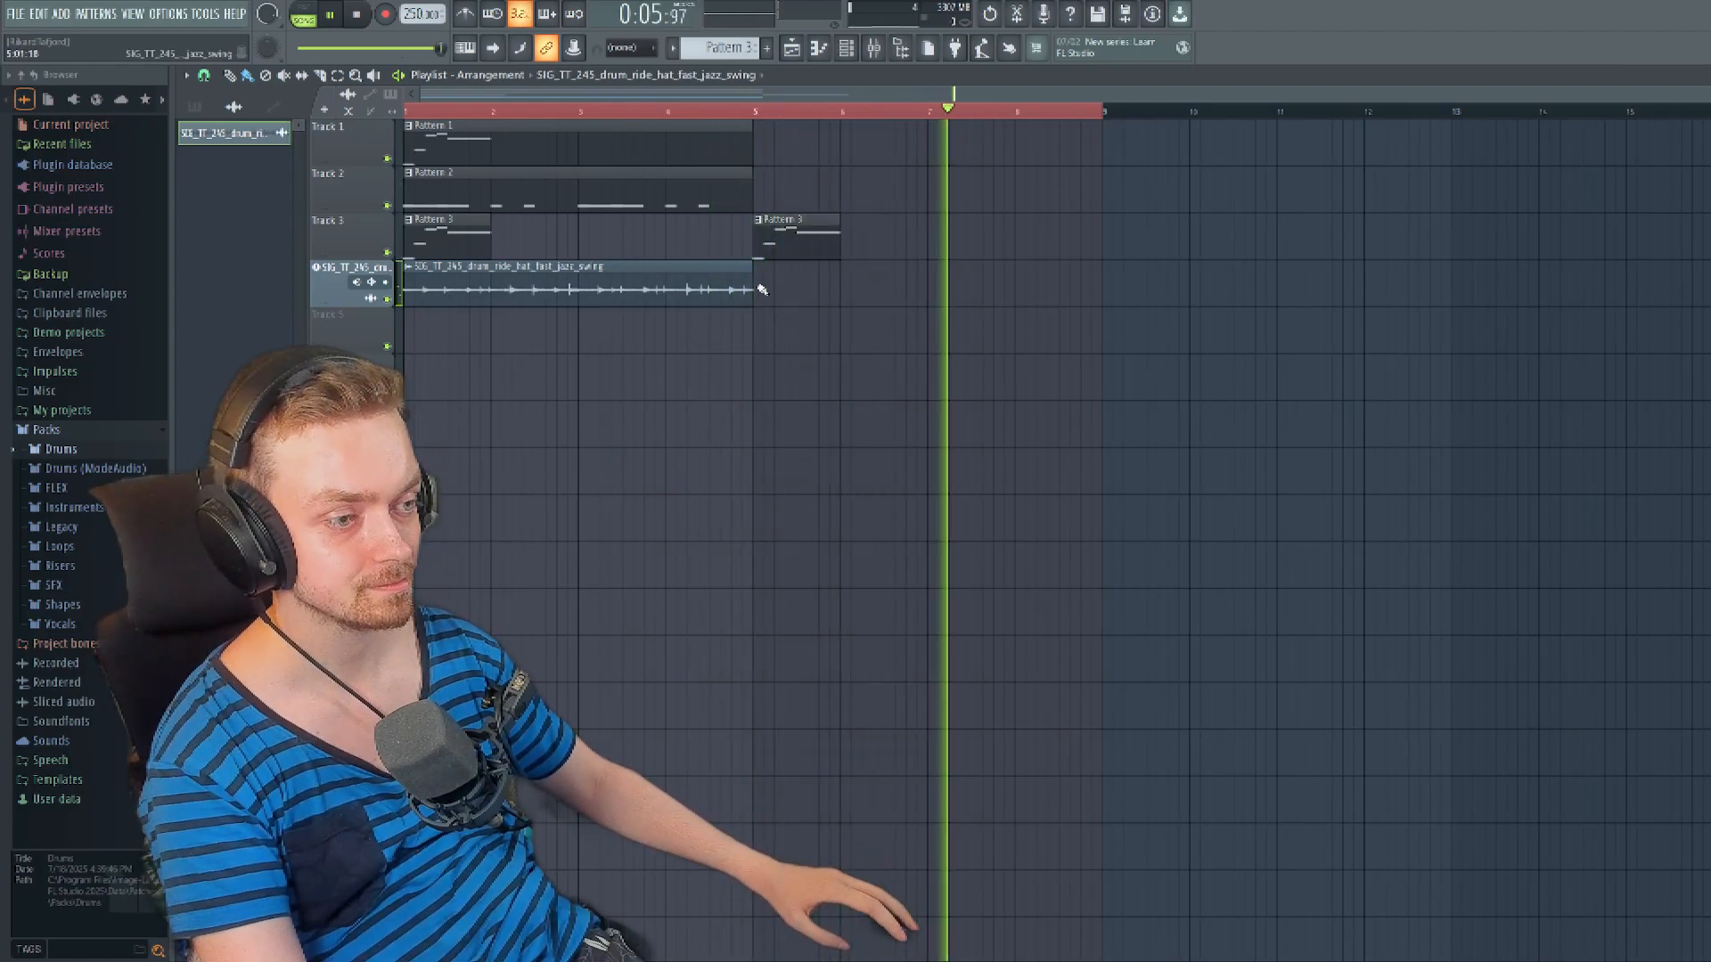
key("space")
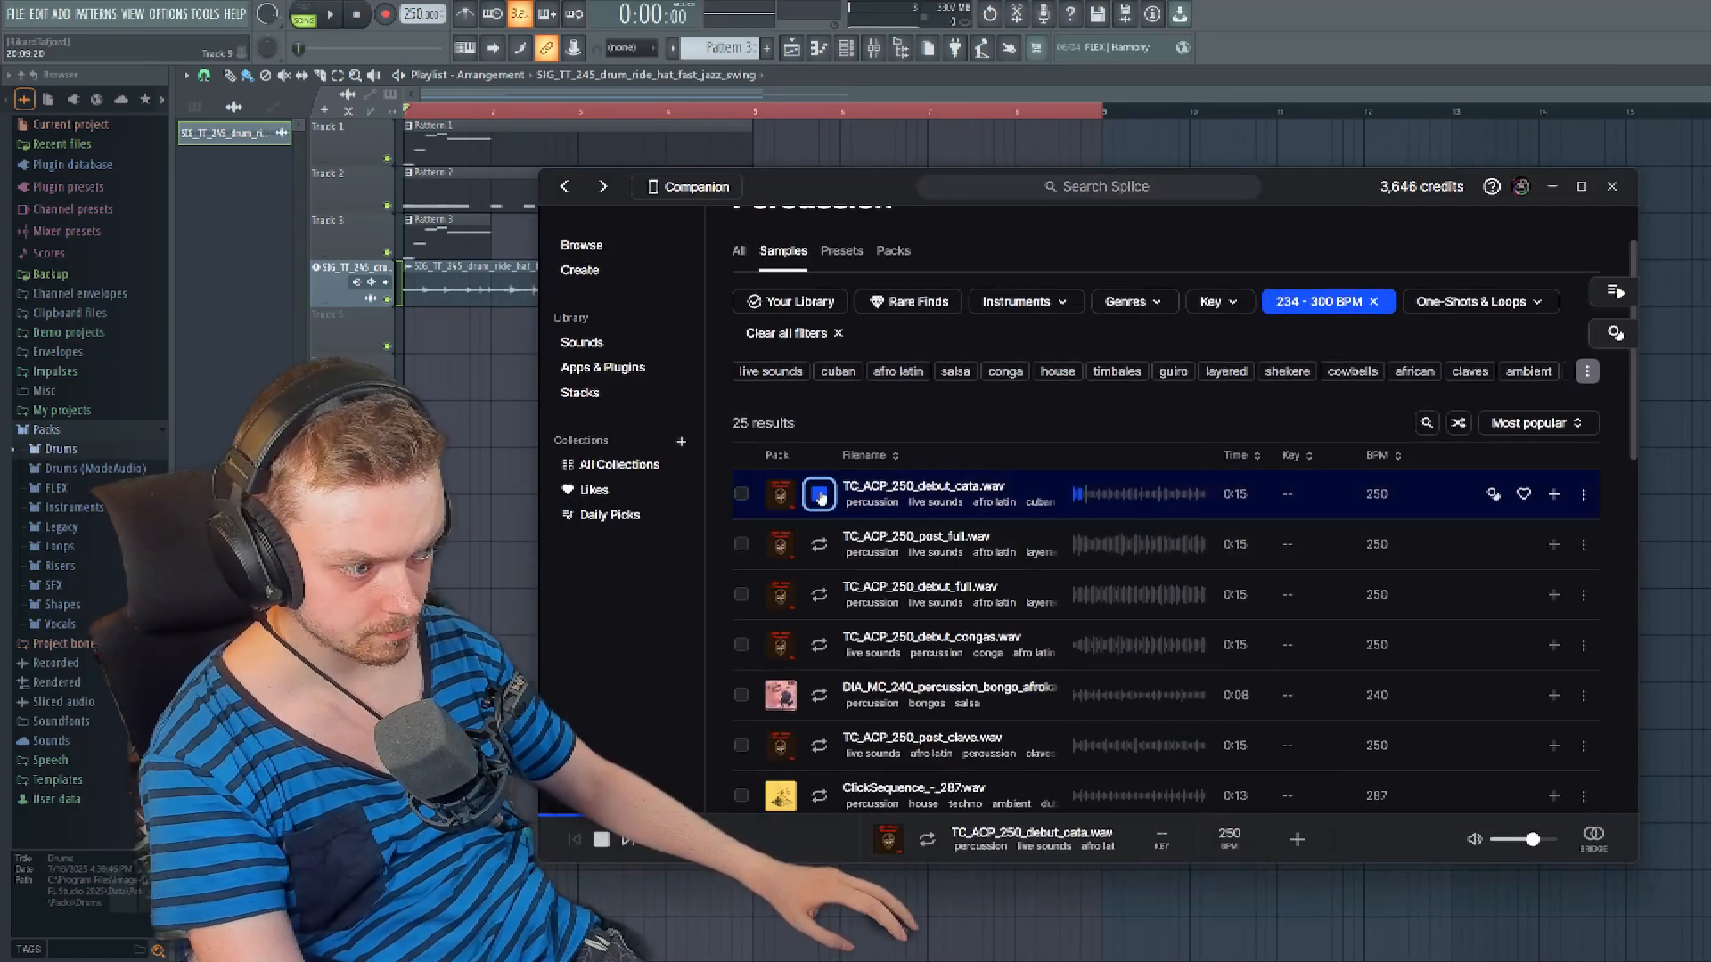
- Add the TC_ACP_250_debut_clave sample on Track 5 from bar 5, repeat its hit as a shorter clip and play it back
scroll(1337, 535, "down", 5)
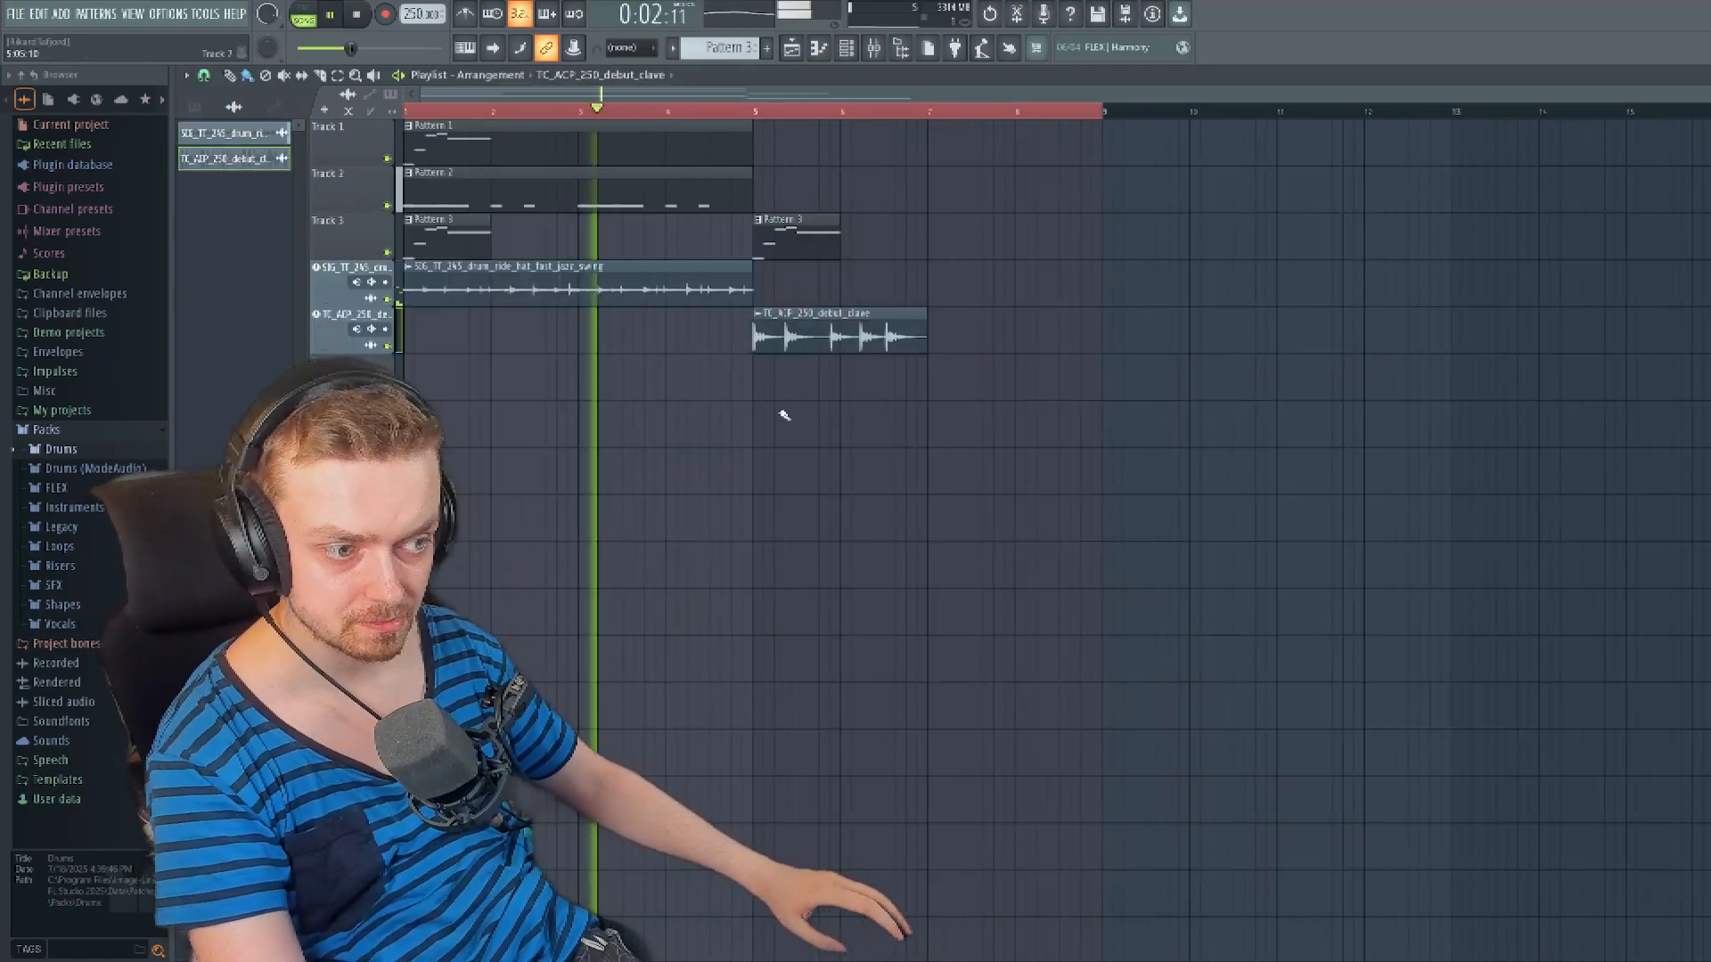
key("space")
scroll(784, 415, "up", 5)
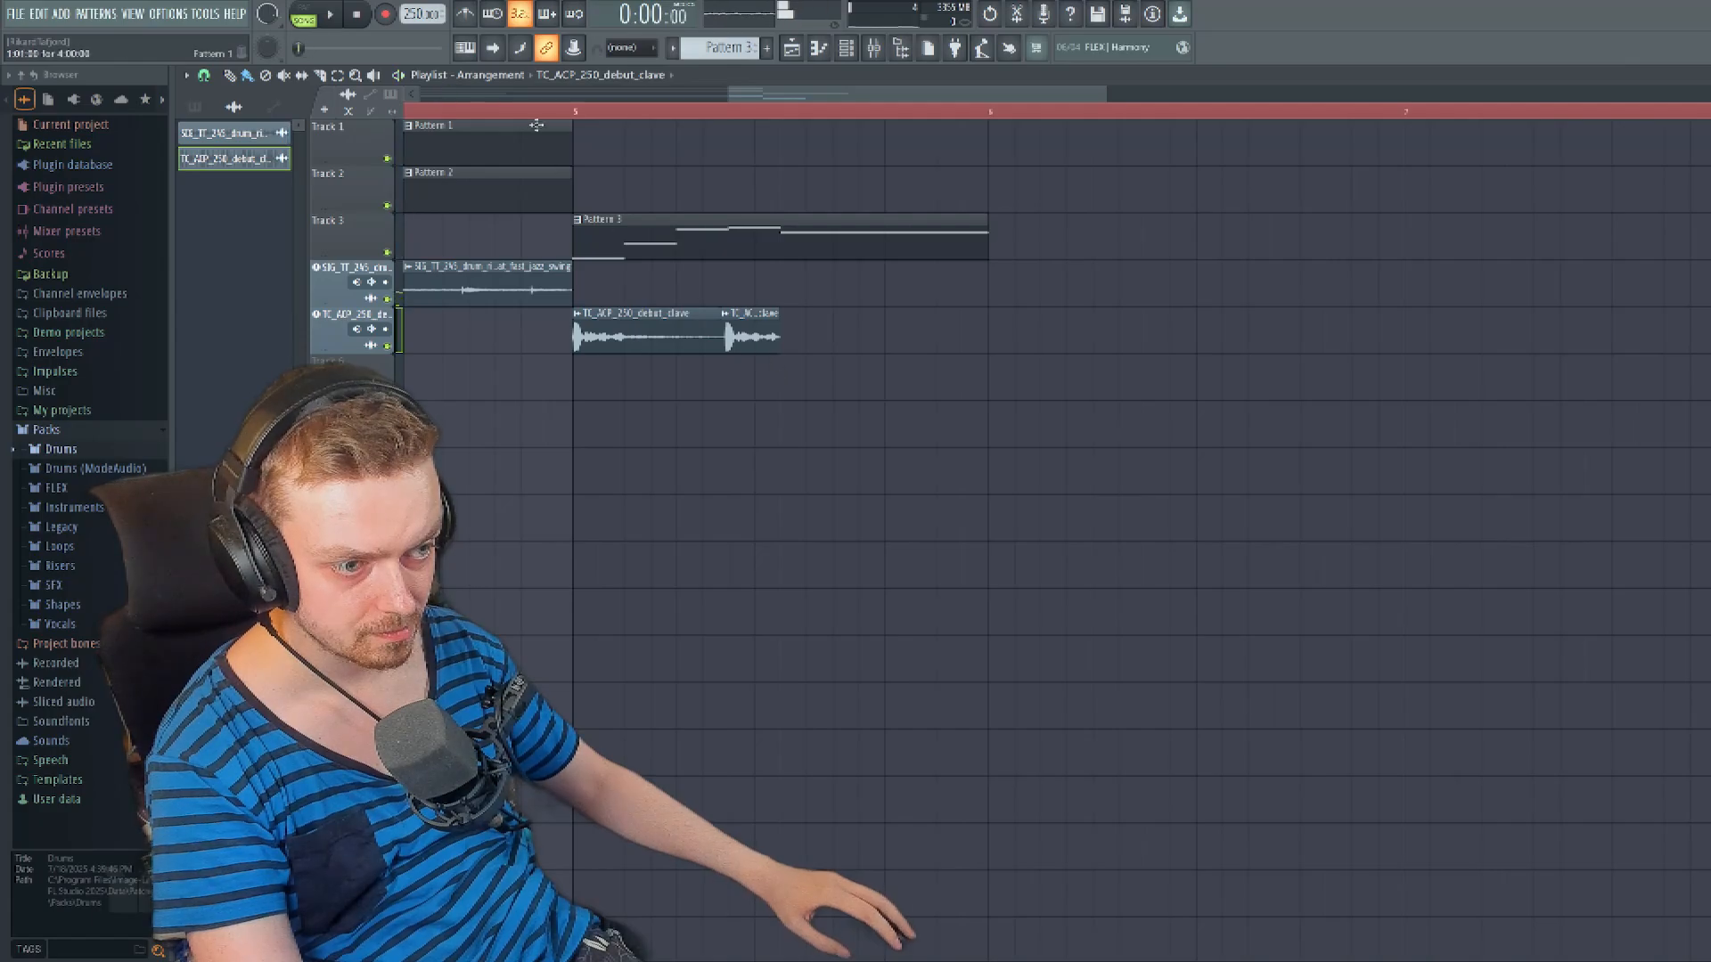
key("space")
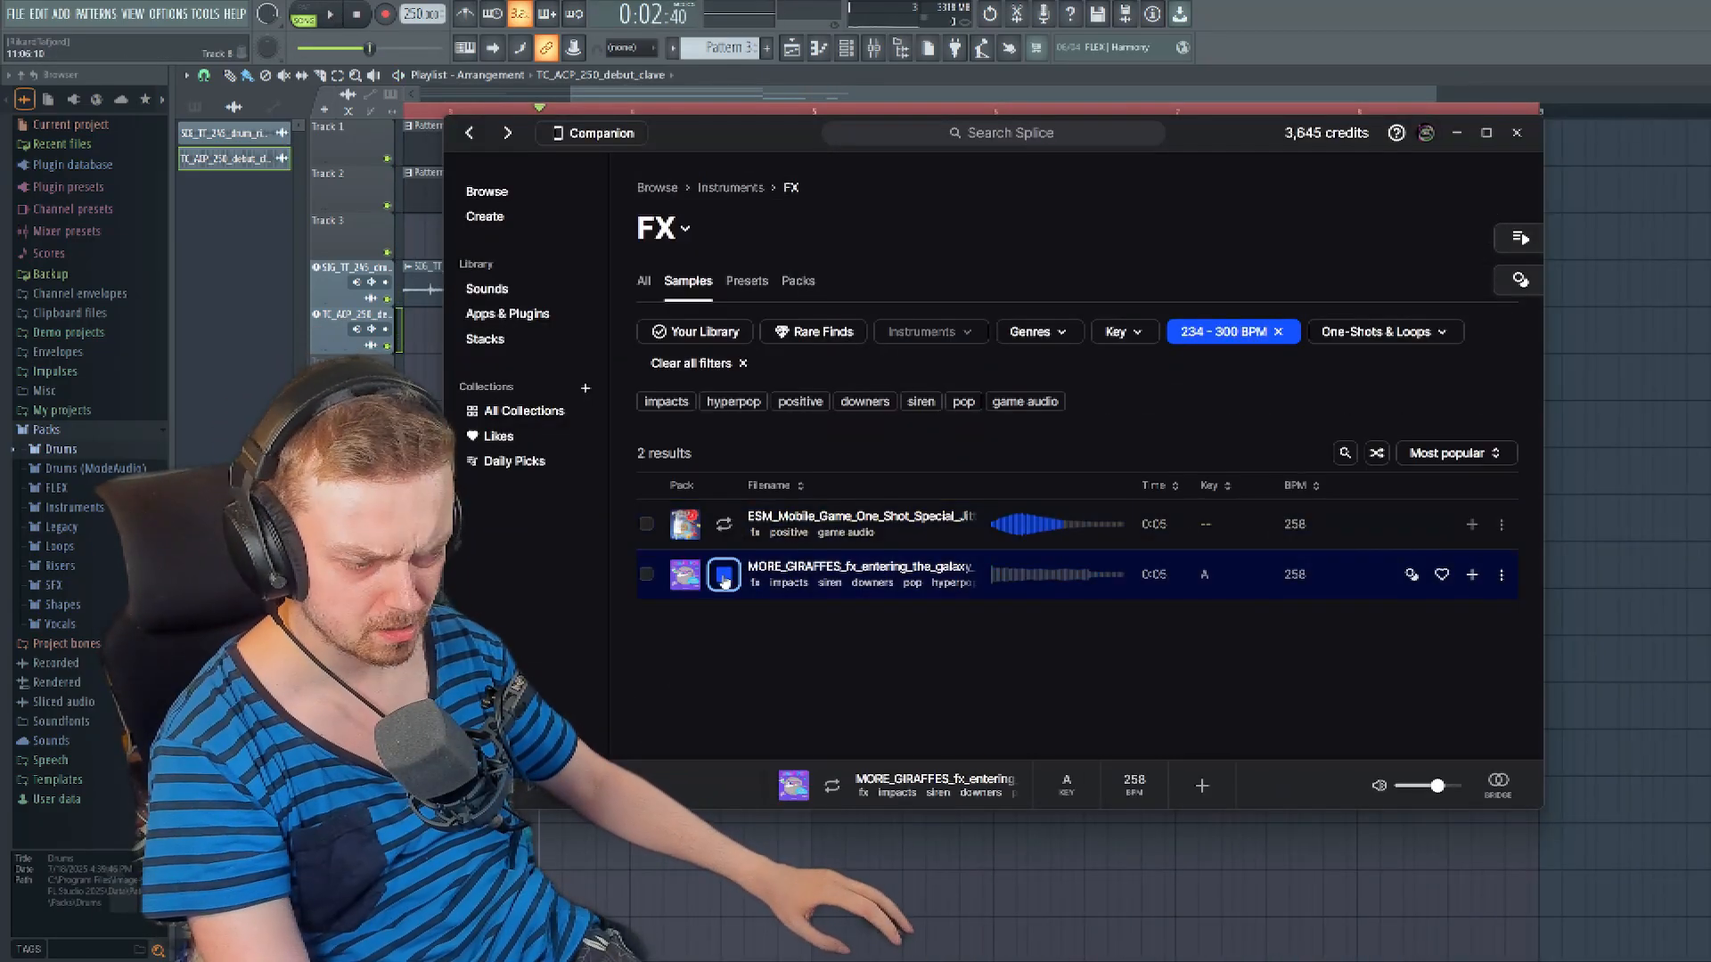
- Add Splice's 91V_TSD_fx_one_shot_build_up_riser leading into bar 5 and FF_IE_fx_impact_bang on the track below it
left_click(732, 498)
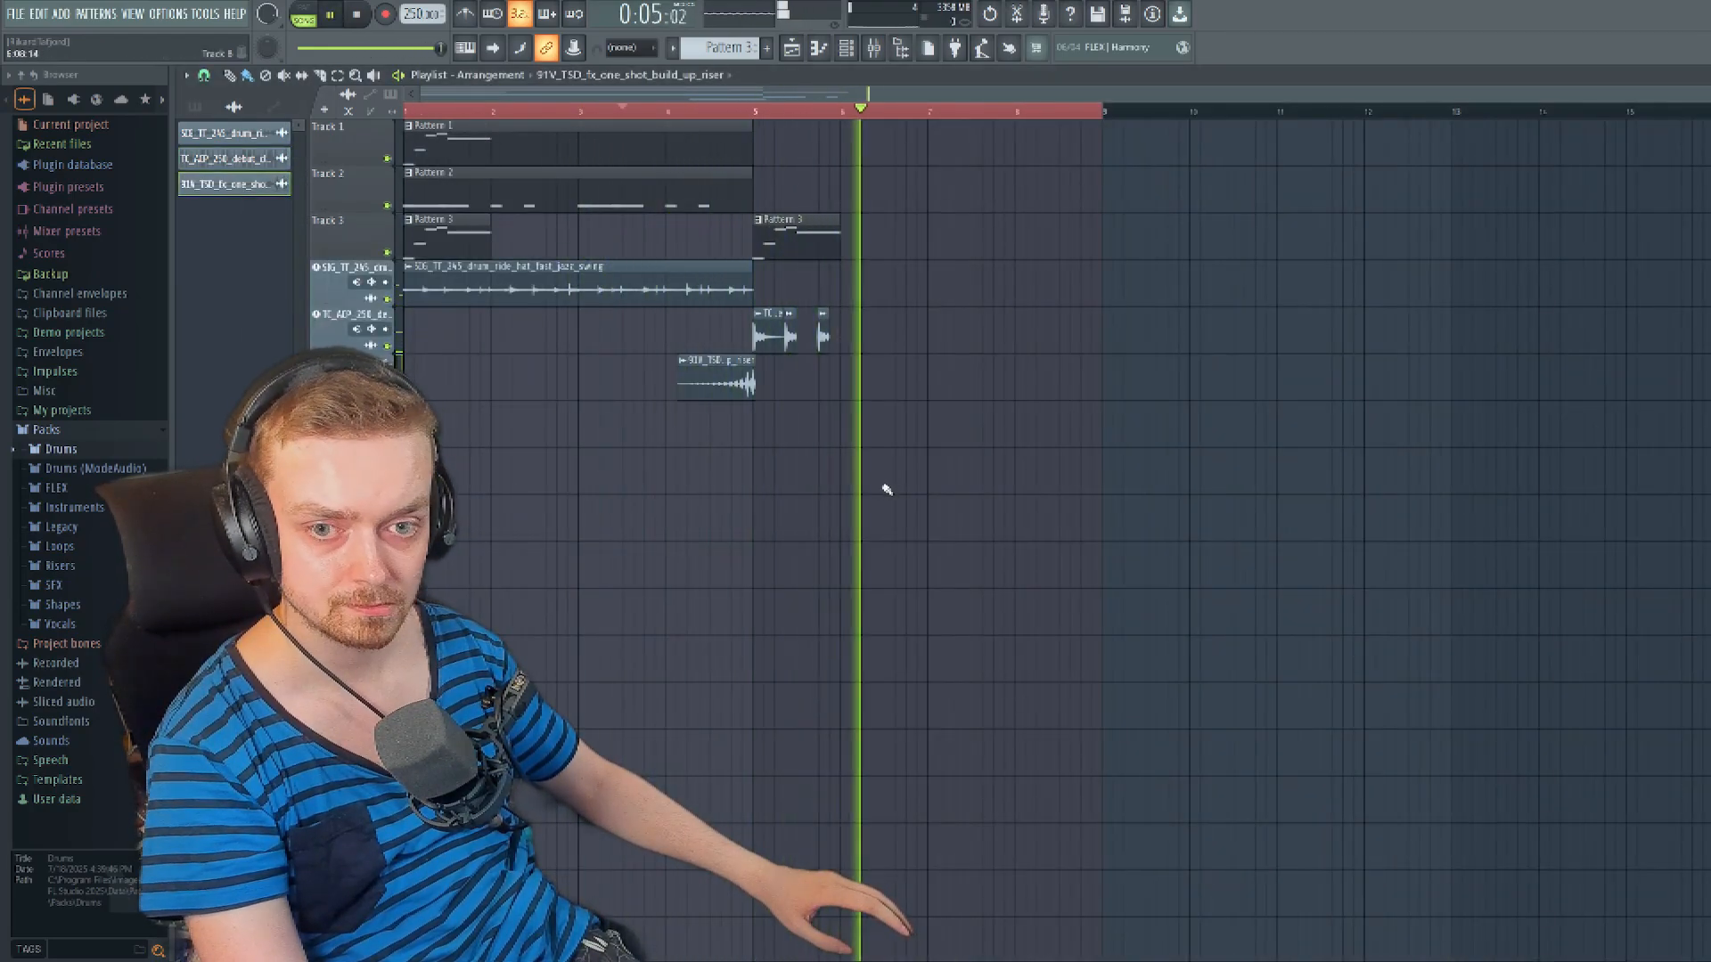
key("space")
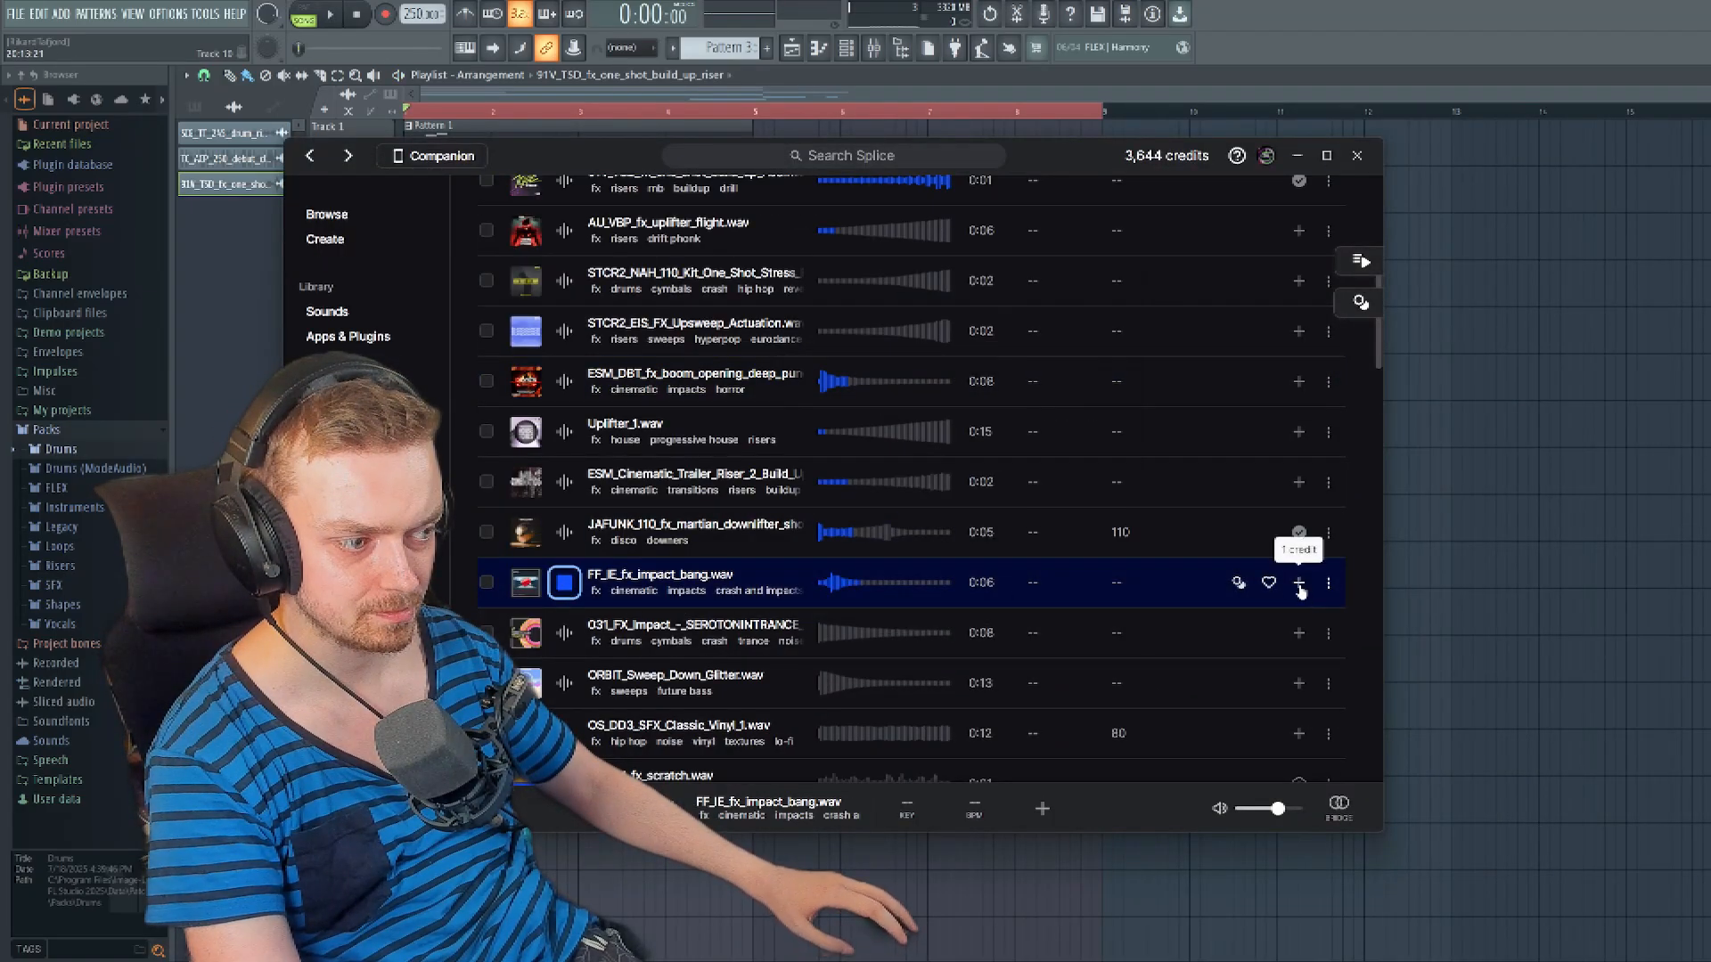
left_click_drag(1047, 162, 1668, 141)
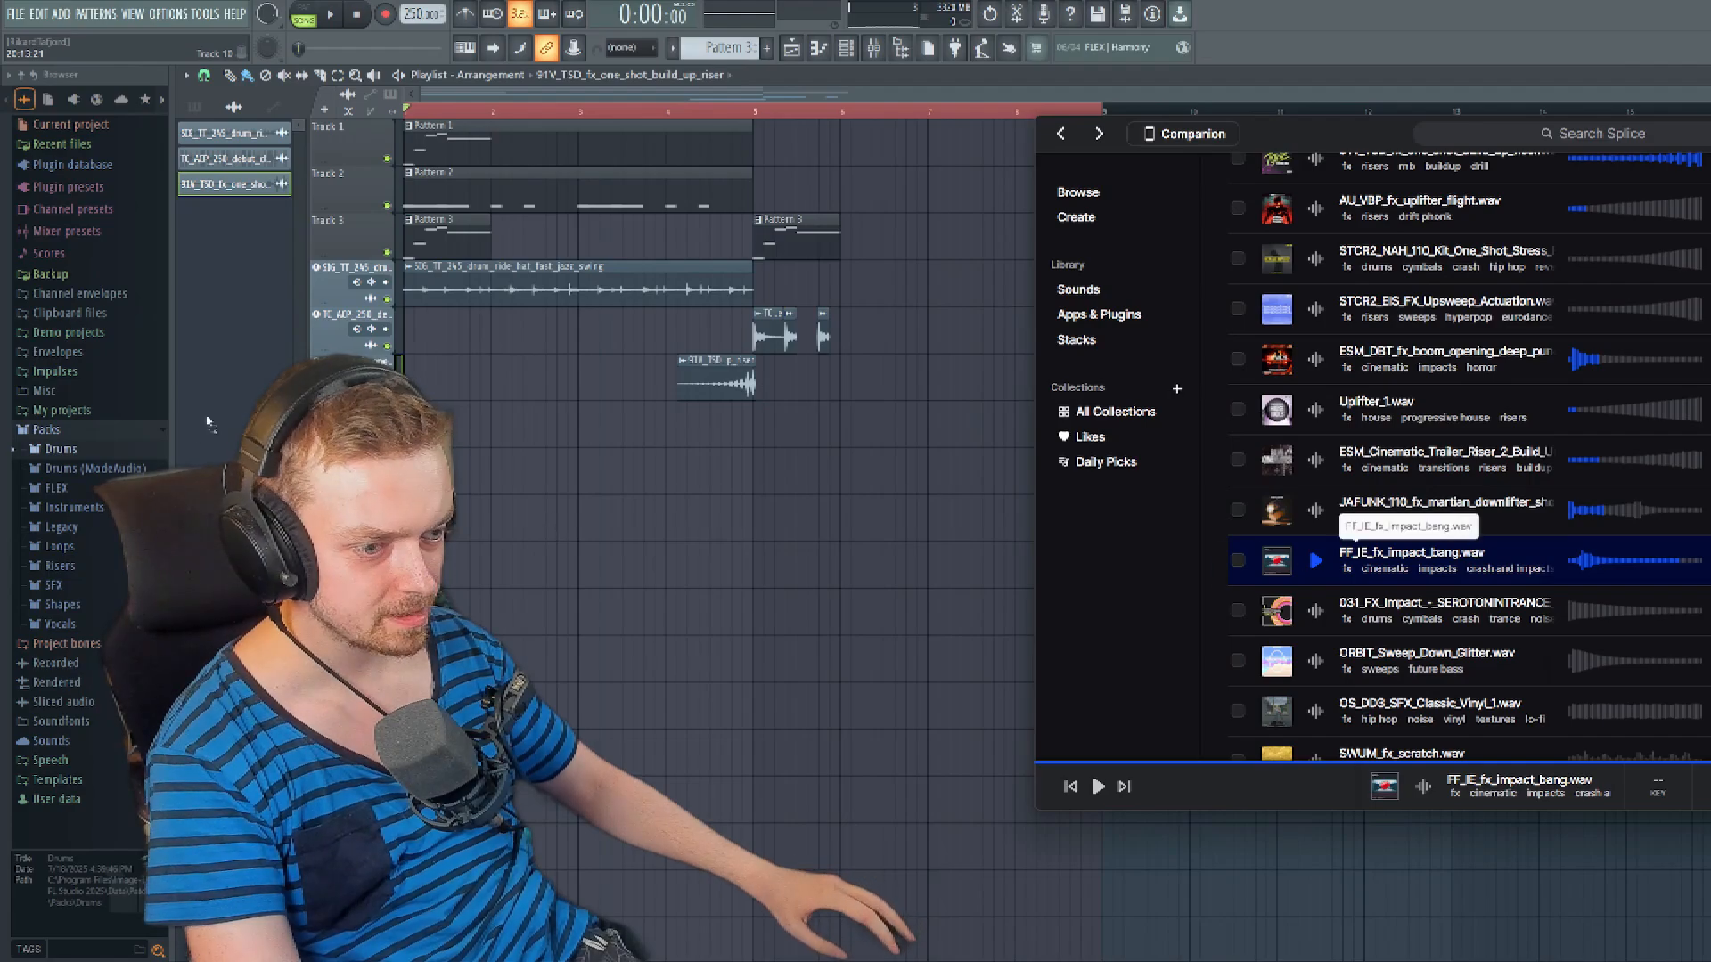
left_click(235, 419)
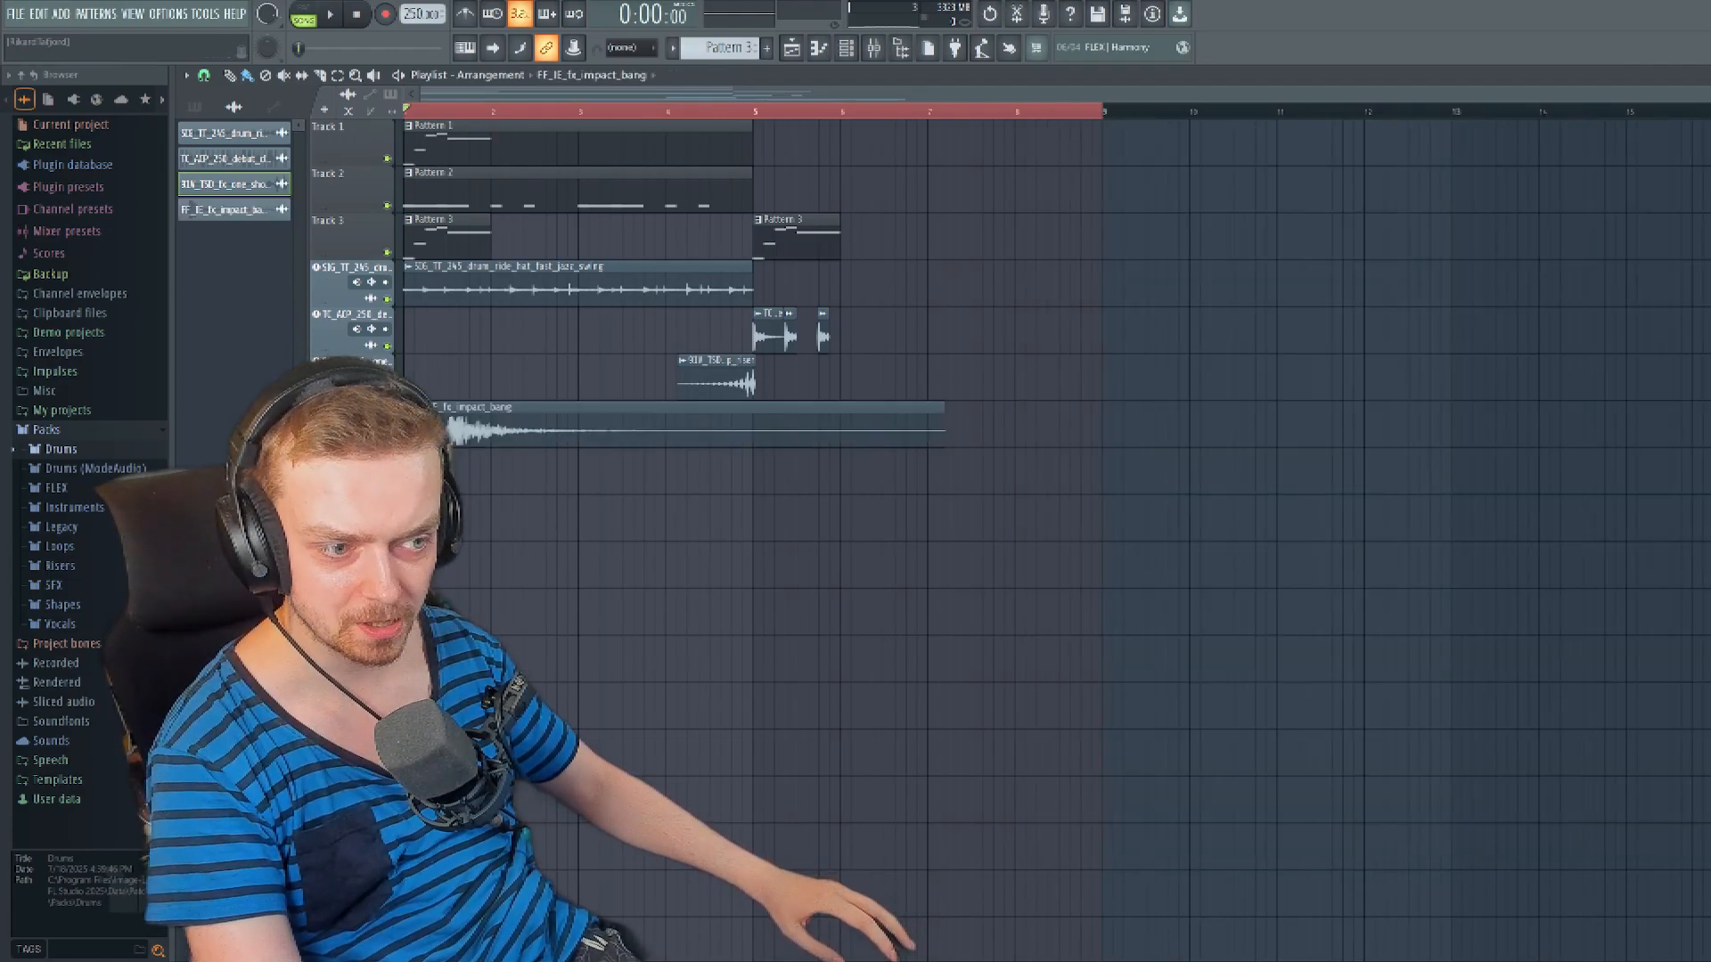
- Move the FF_IE_fx_impact_bang clip to start about a quarter bar after bar 5 and play the arrangement to check its timing
left_click_drag(643, 431, 879, 464)
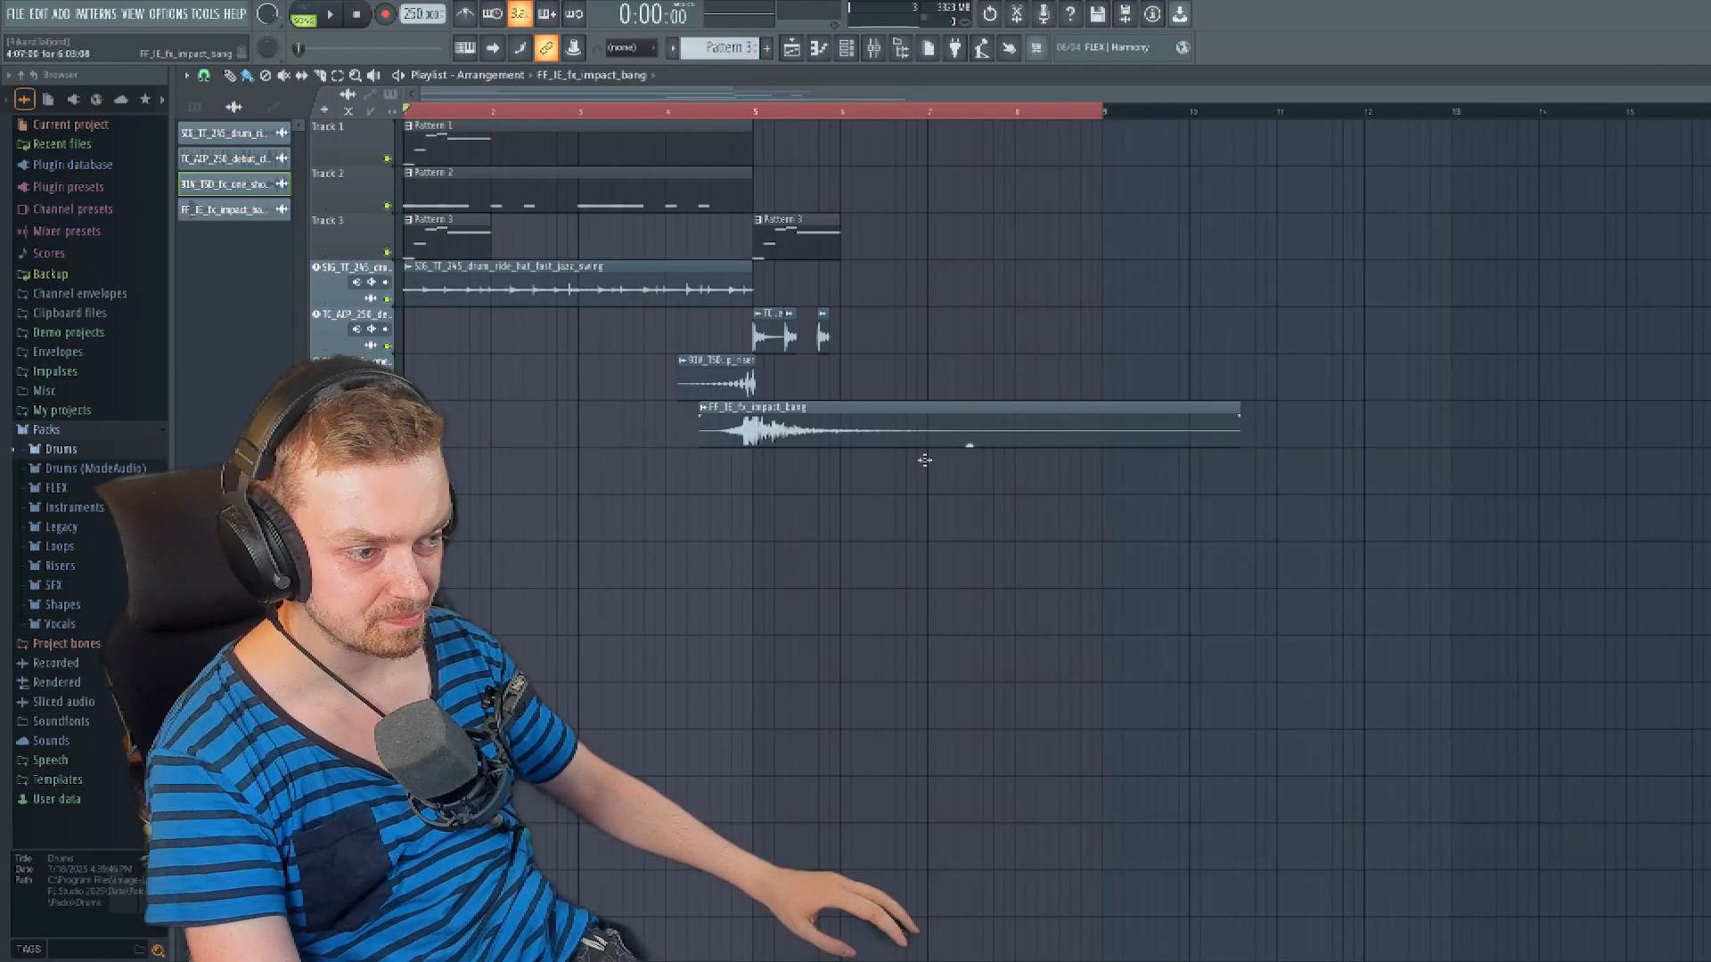
left_click_drag(1001, 455, 1002, 455)
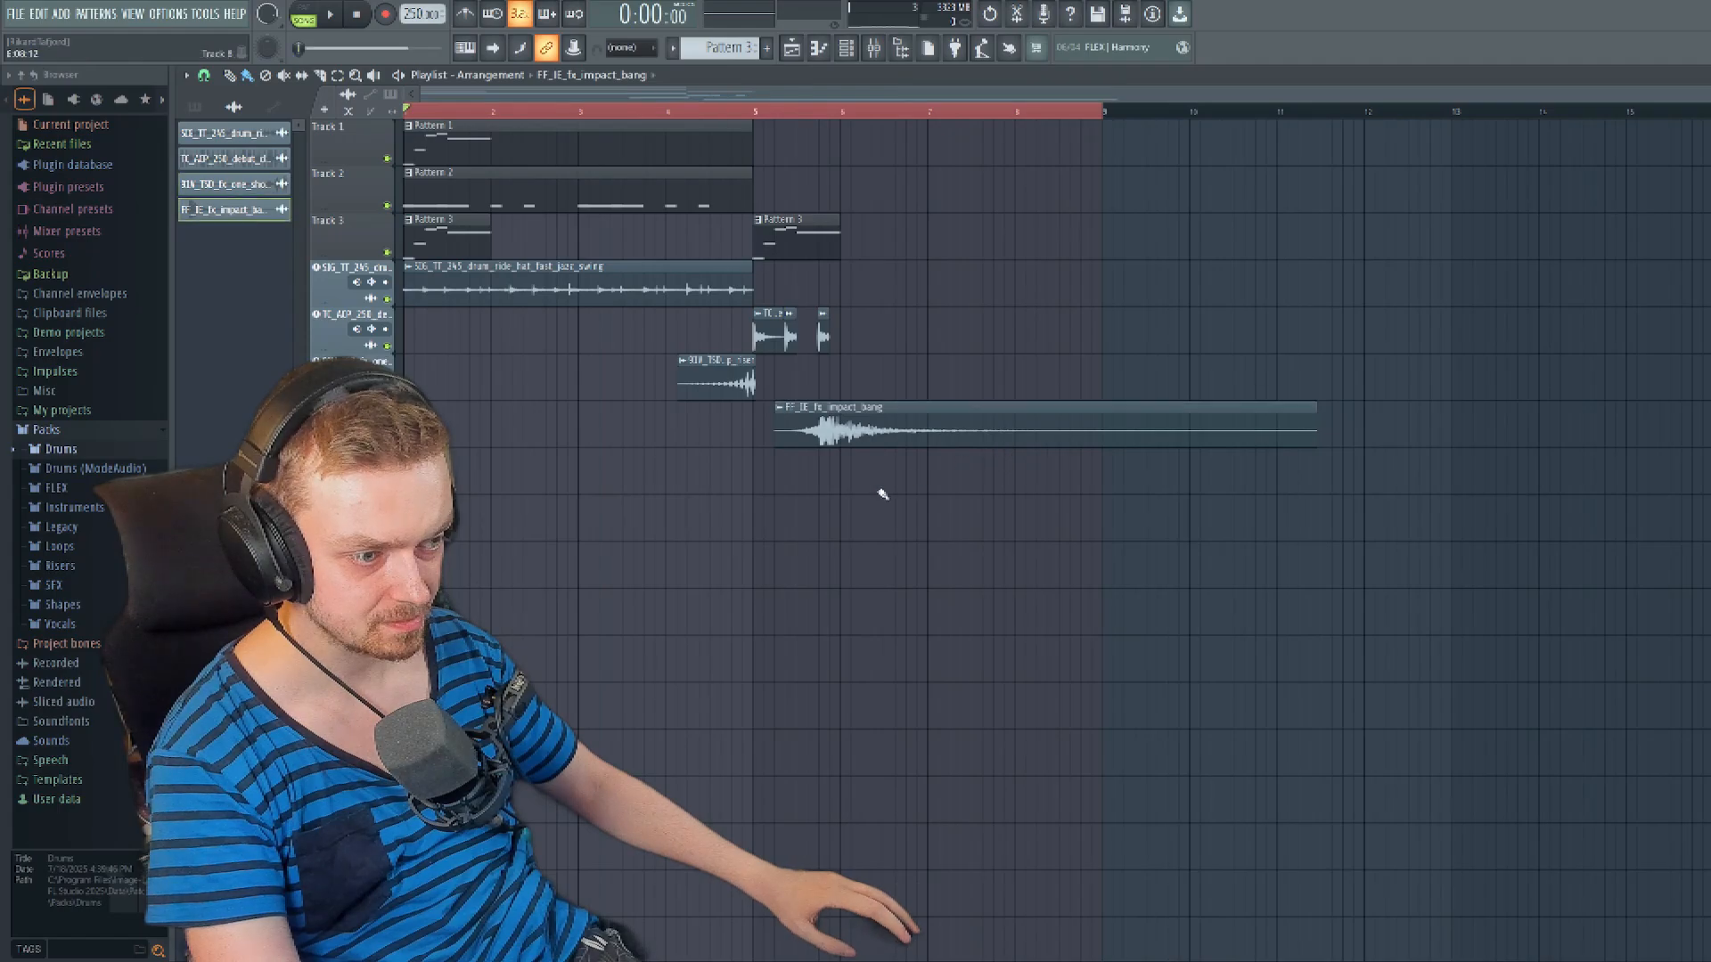
scroll(813, 531, "up", 5)
double_click(882, 424)
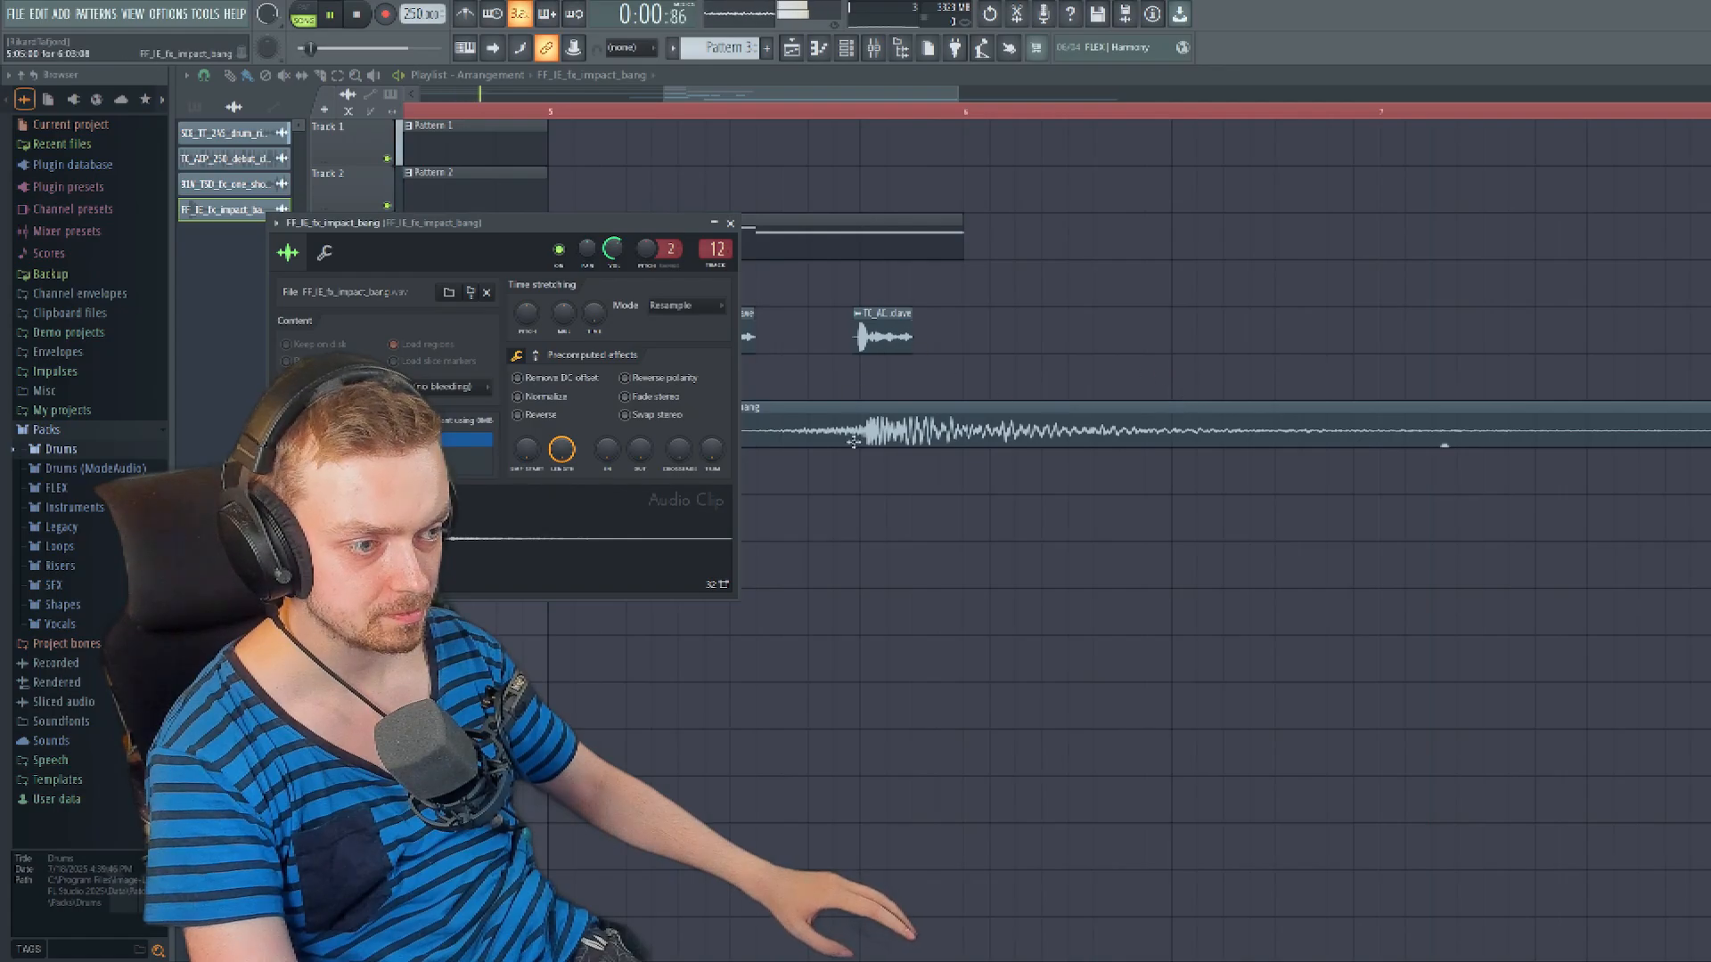
scroll(853, 441, "down", 4)
left_click(730, 222)
scroll(828, 595, "up", 4)
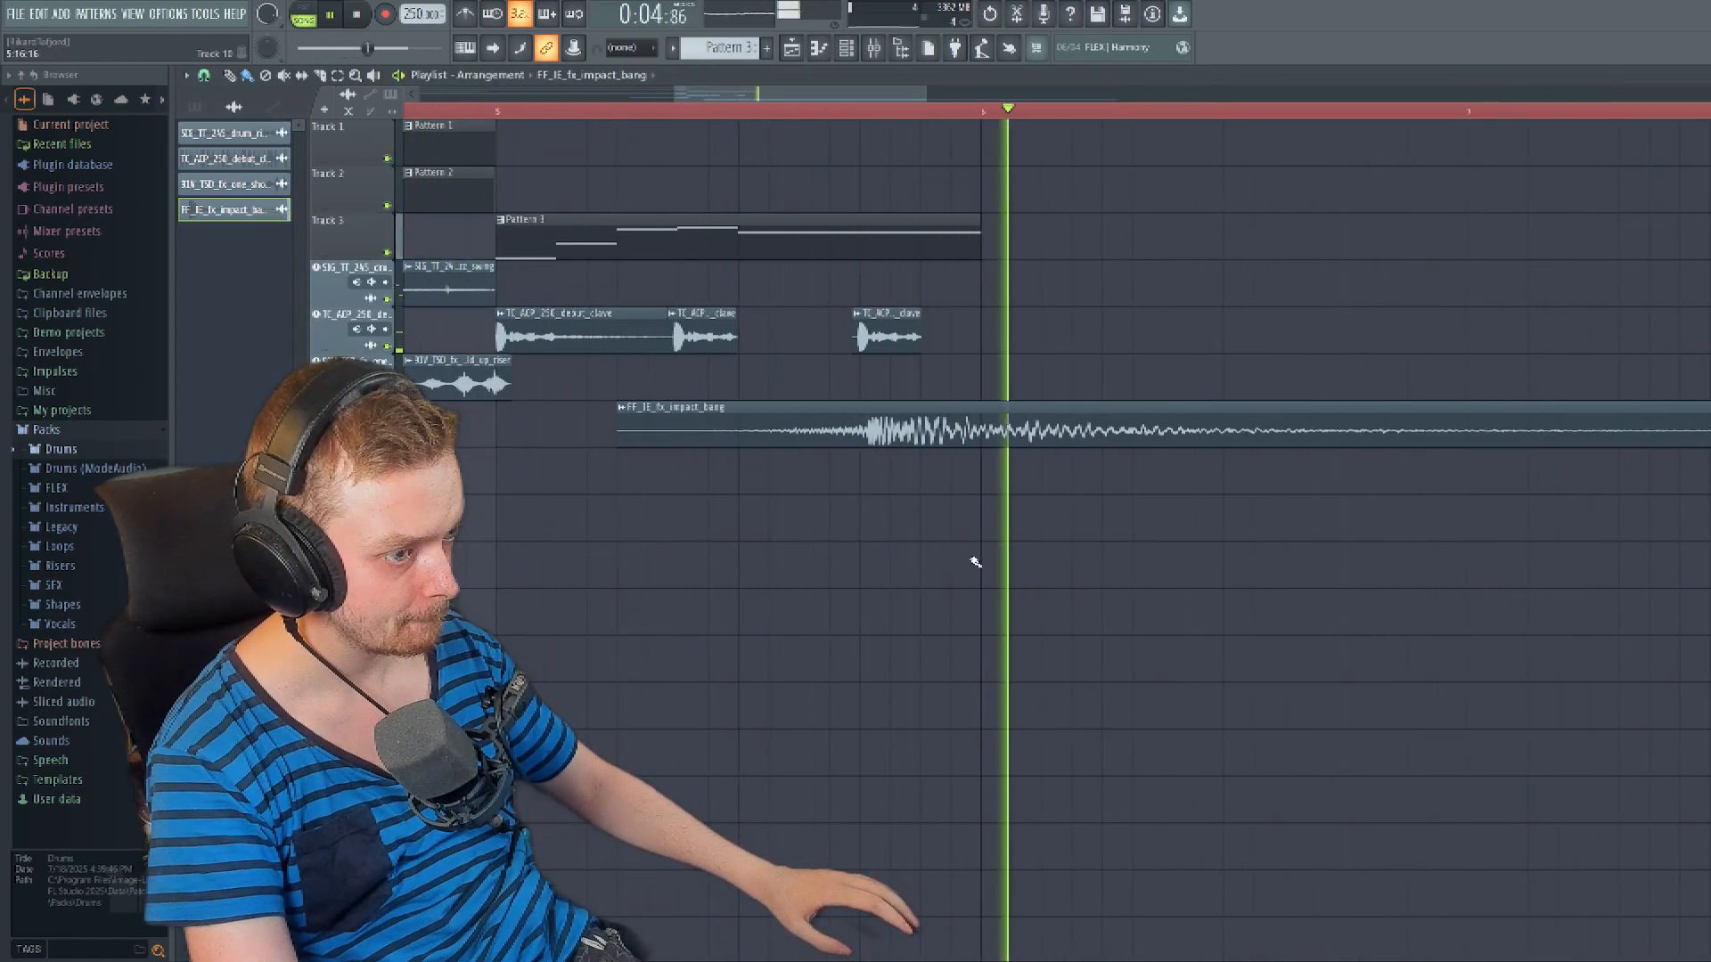
key("space")
- Nudge the FF_IE_fx_impact_bang clip later to start about half a bar after bar 5, checking the timing with playback
left_click_drag(913, 423, 941, 423)
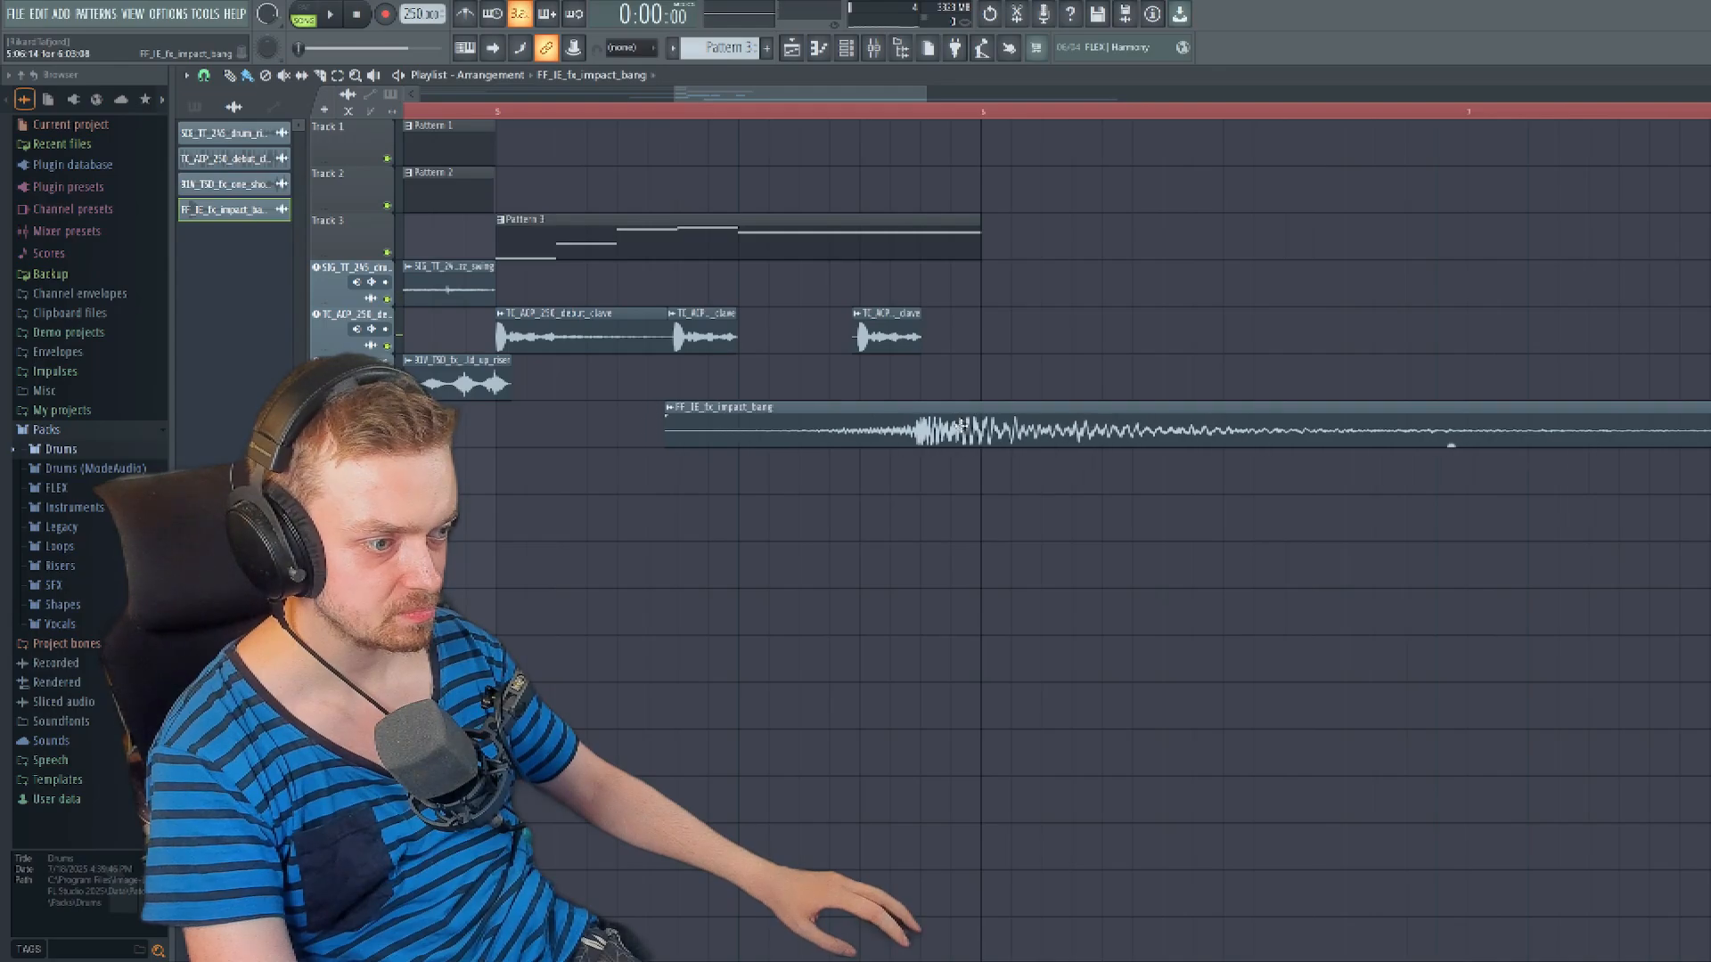
key("space")
scroll(830, 537, "down", 4)
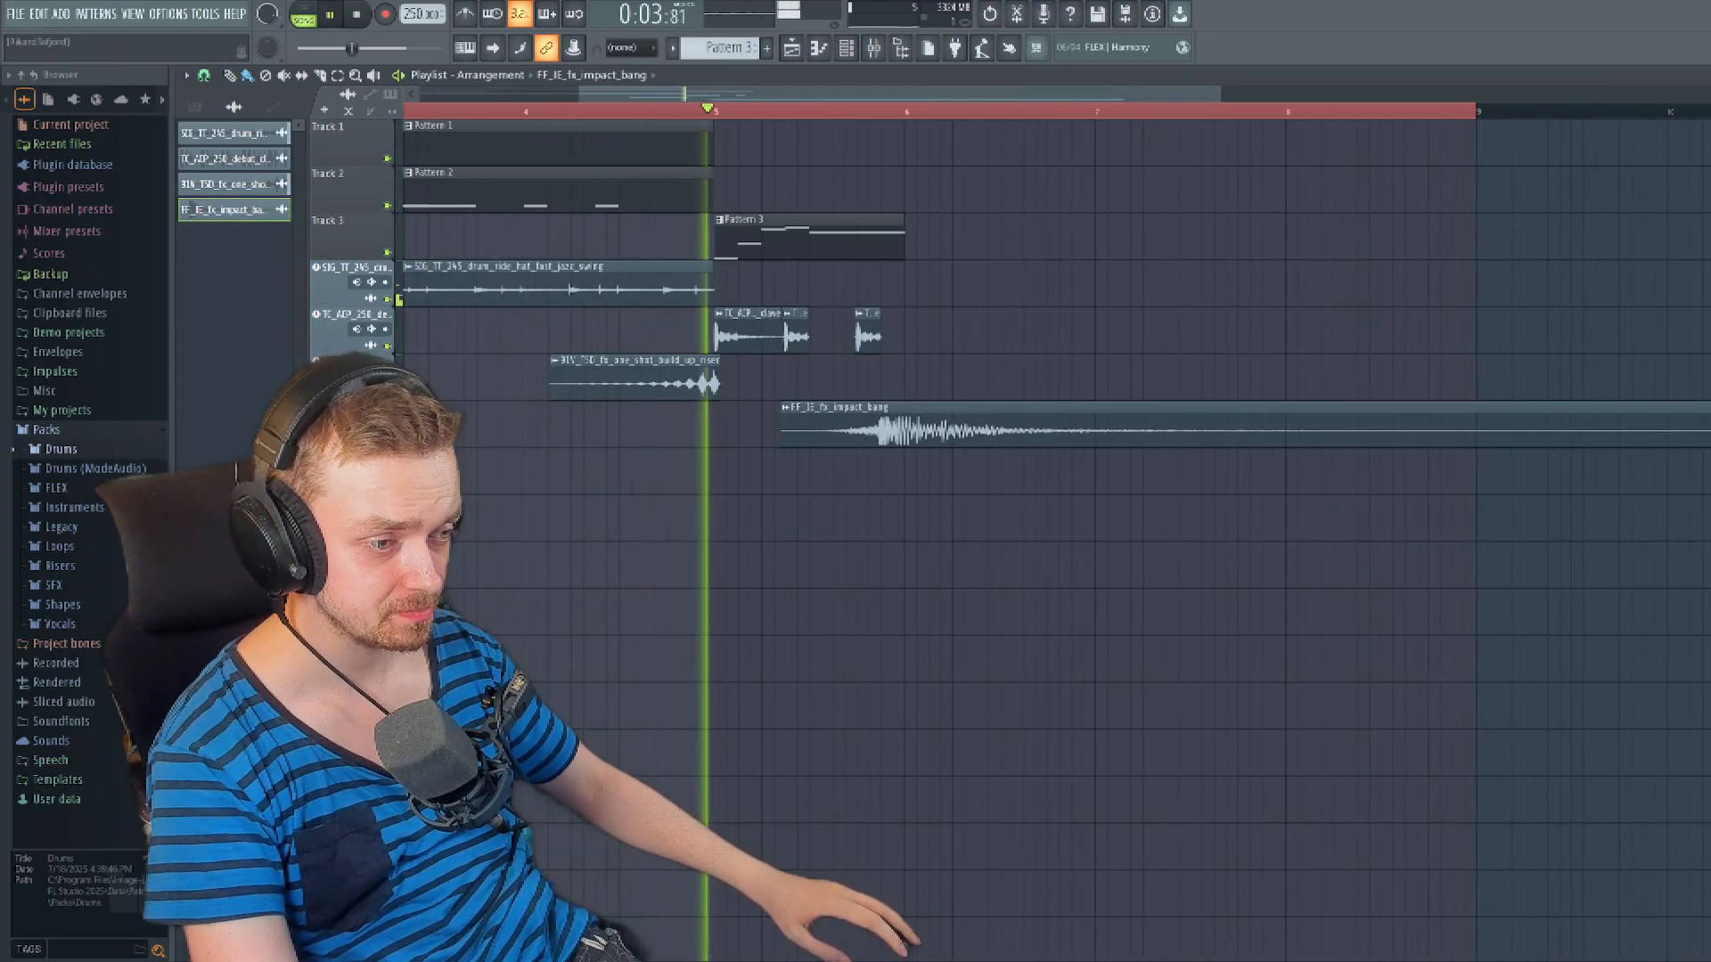
key("space")
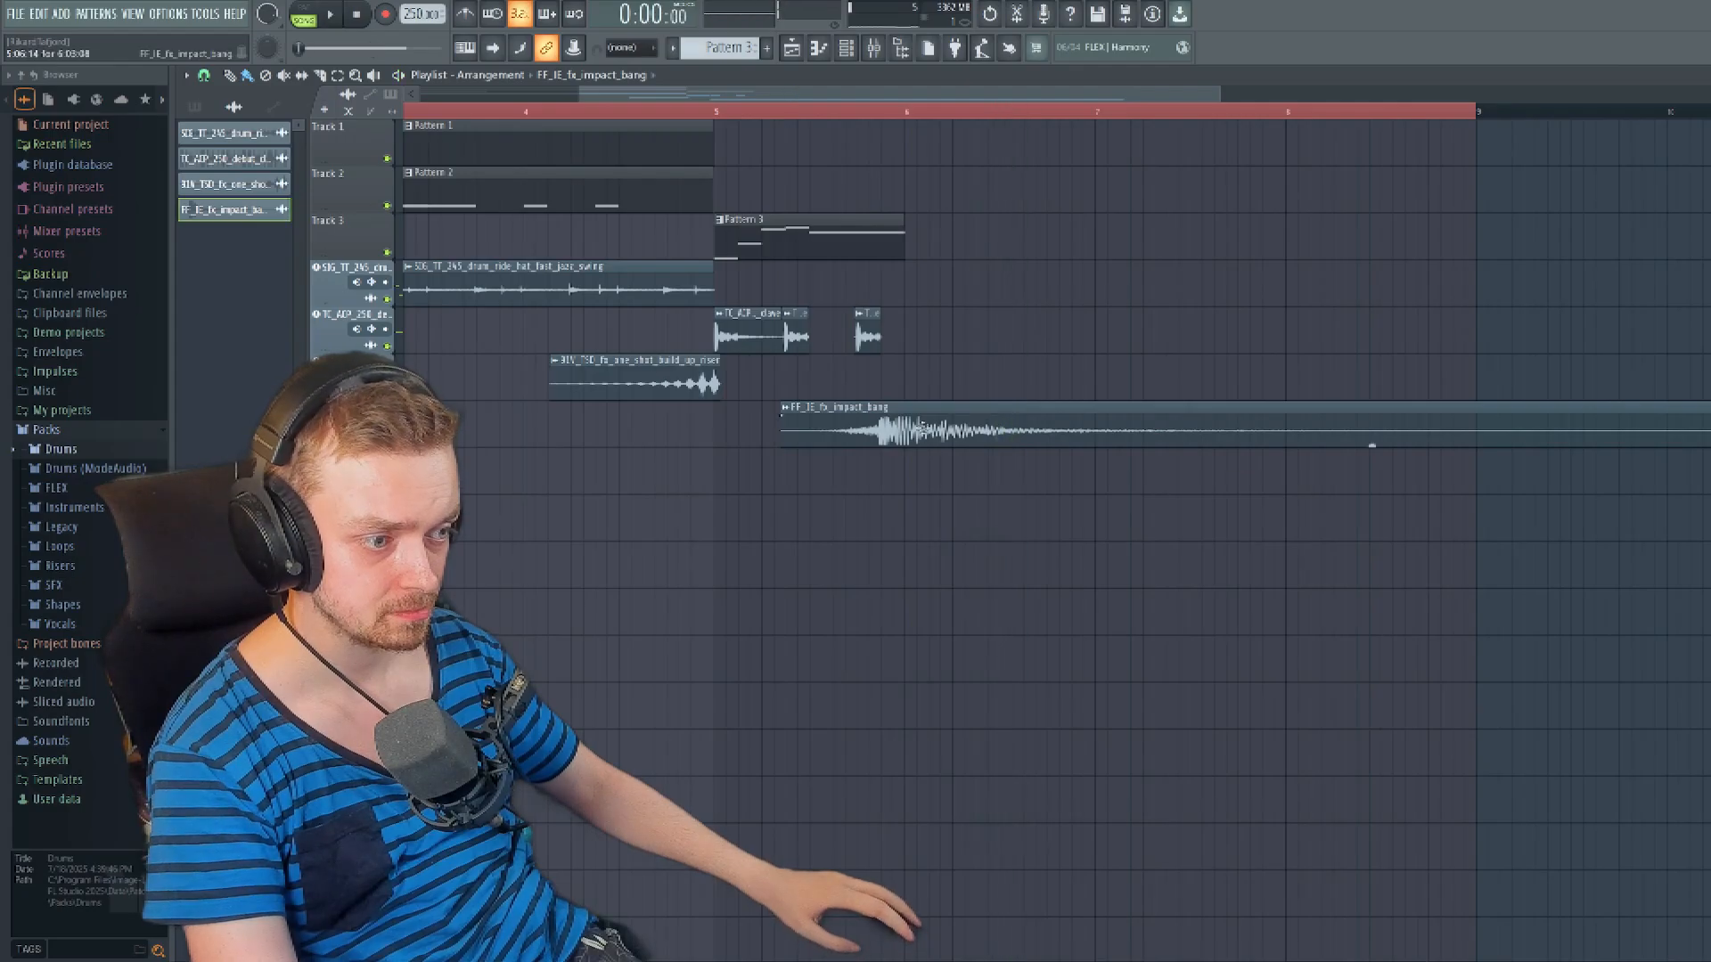
left_click_drag(1371, 442, 1386, 442)
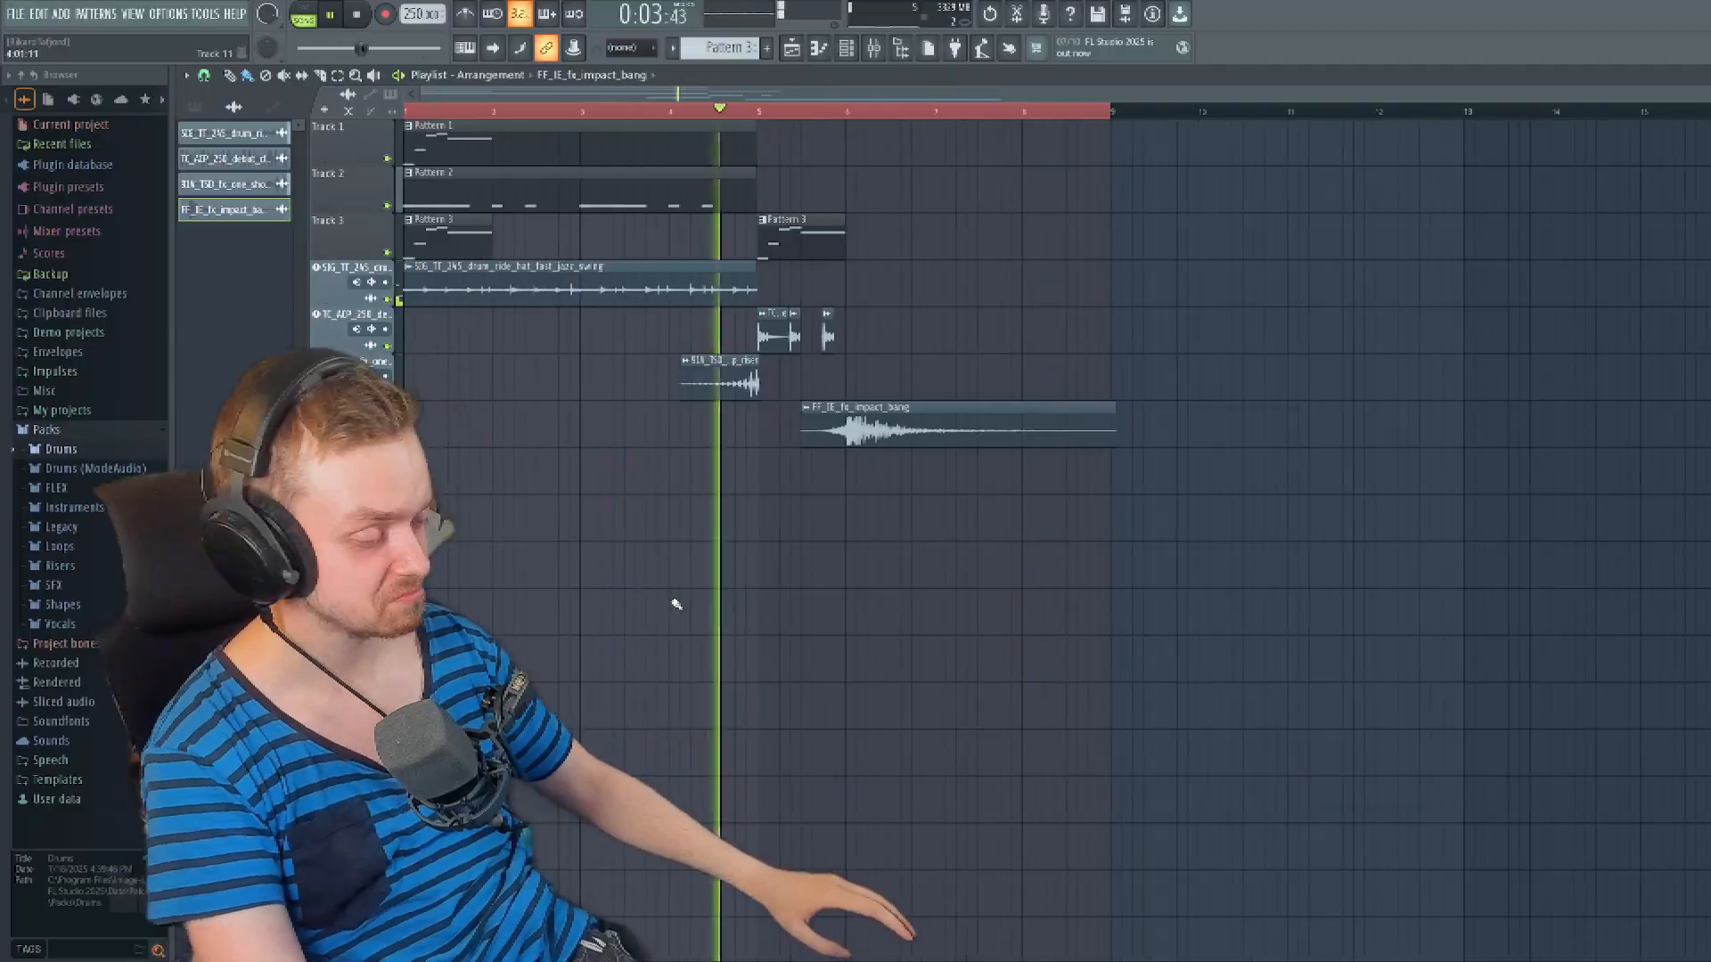
key("space")
scroll(478, 344, "down", 1)
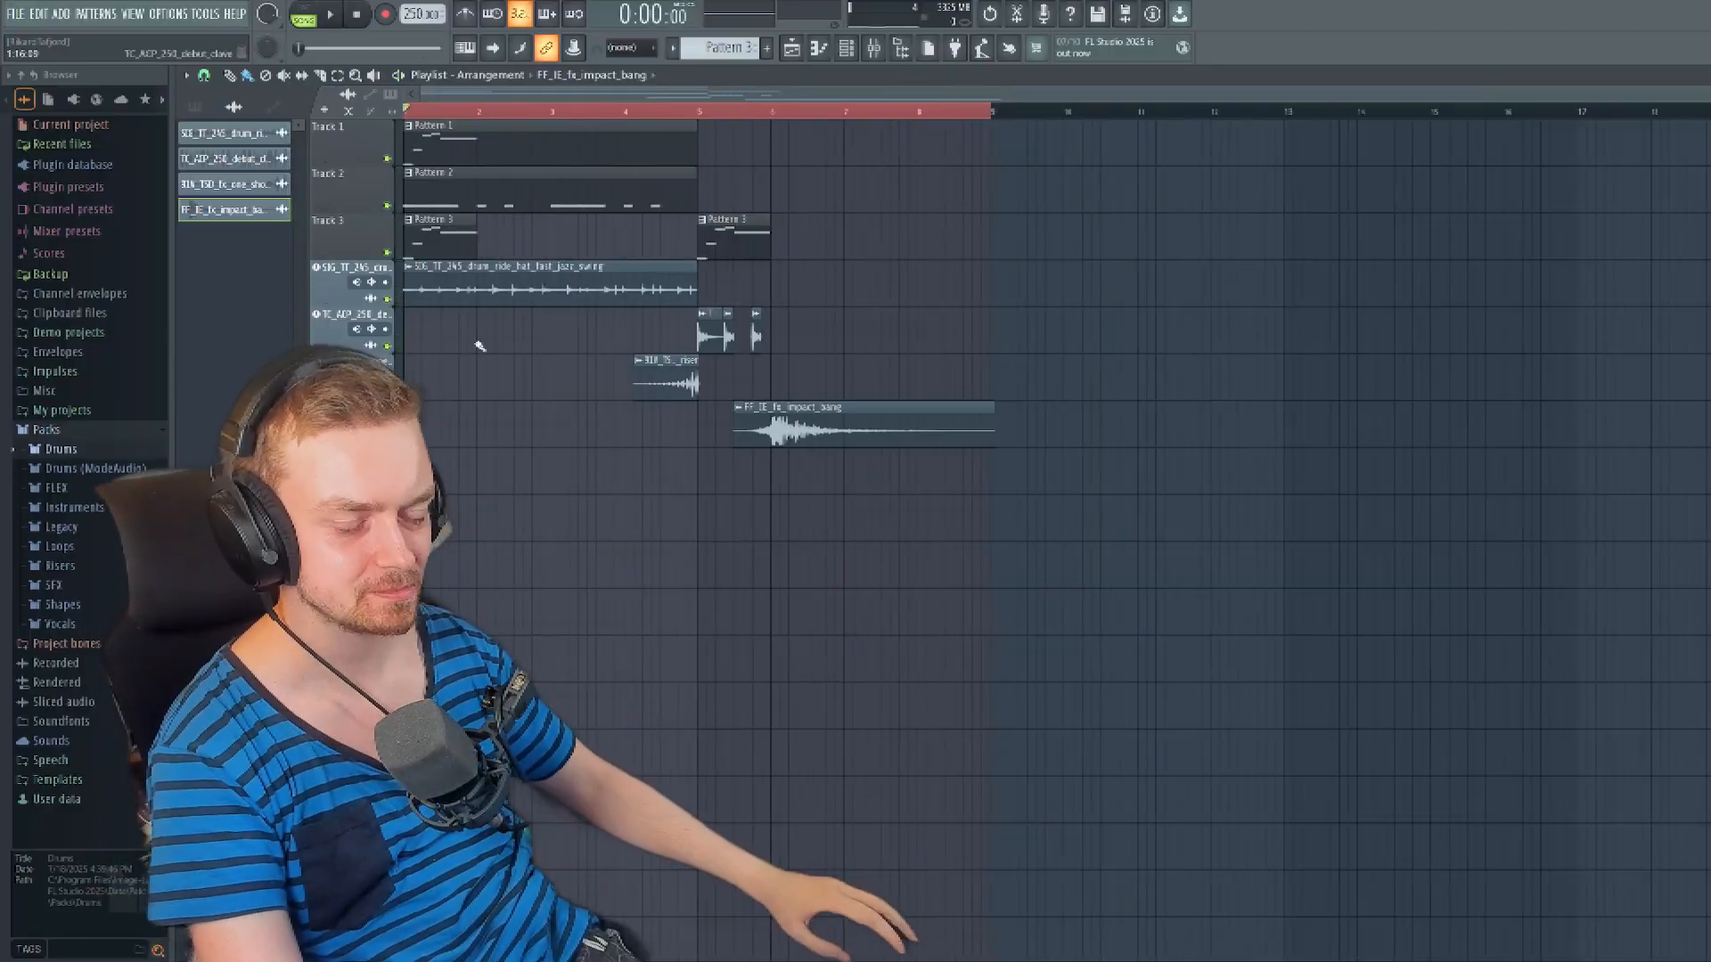
- Open the mixer and set Insert 2's volume to about 42% while listening to the arrangement
key("F9")
left_click_drag(1038, 89, 1019, 214)
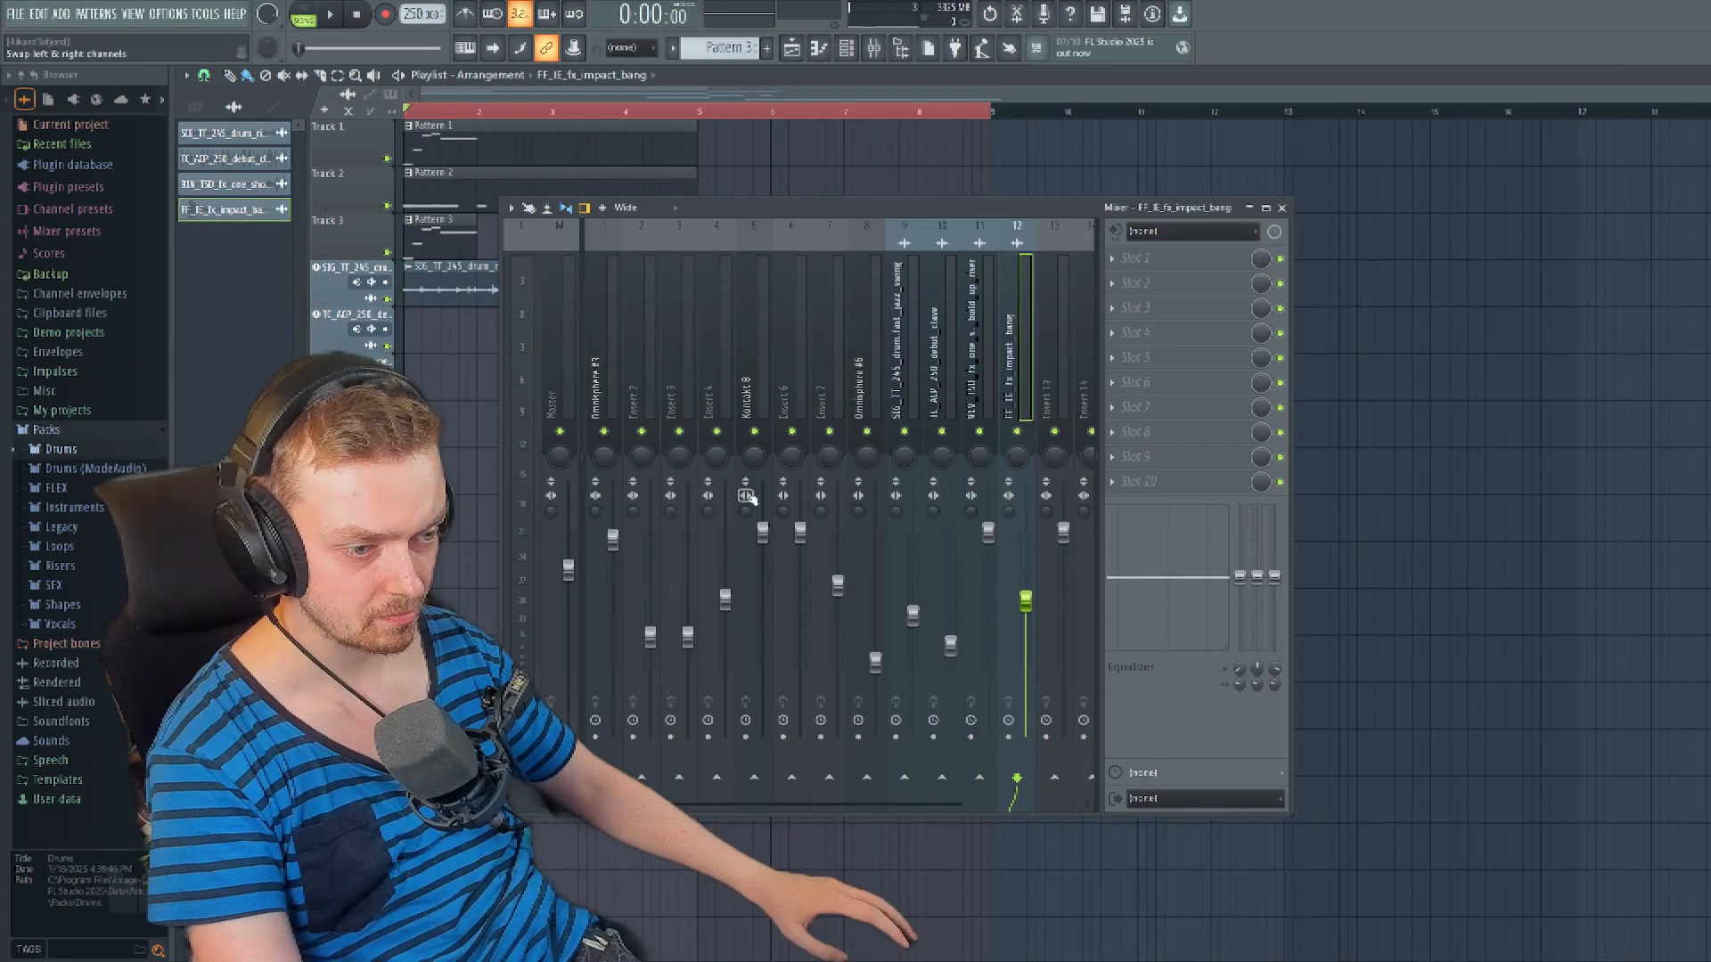
key("space")
left_click_drag(650, 637, 659, 684)
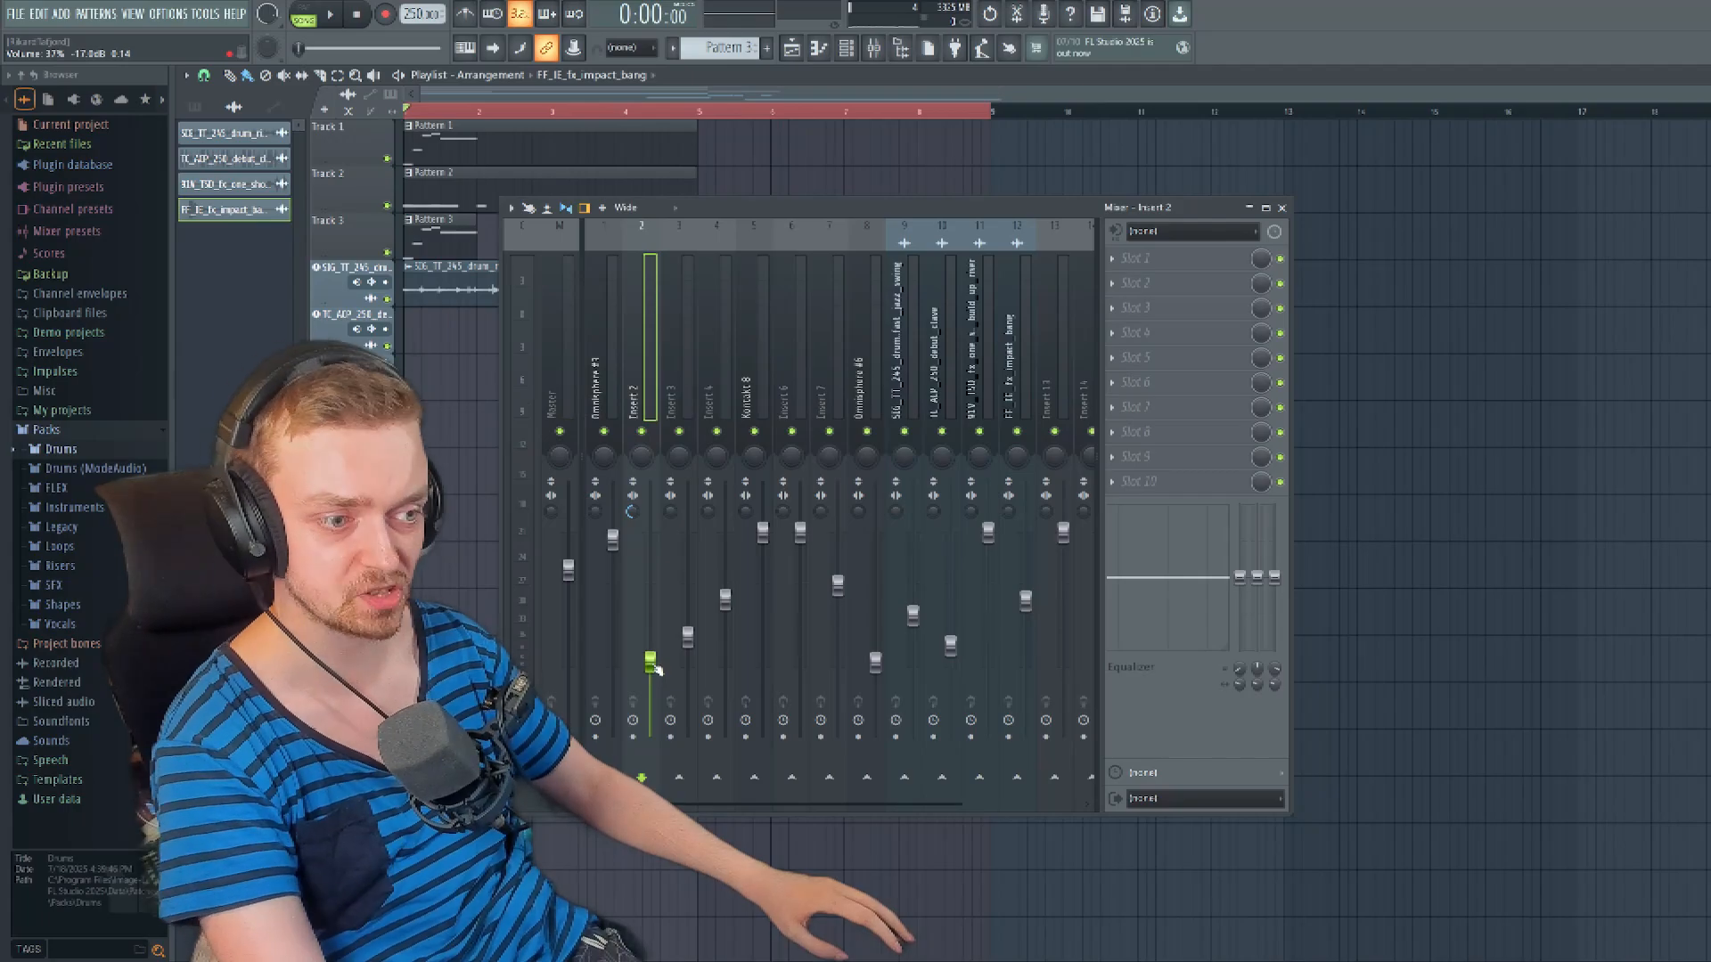
key("space")
left_click_drag(655, 668, 649, 577)
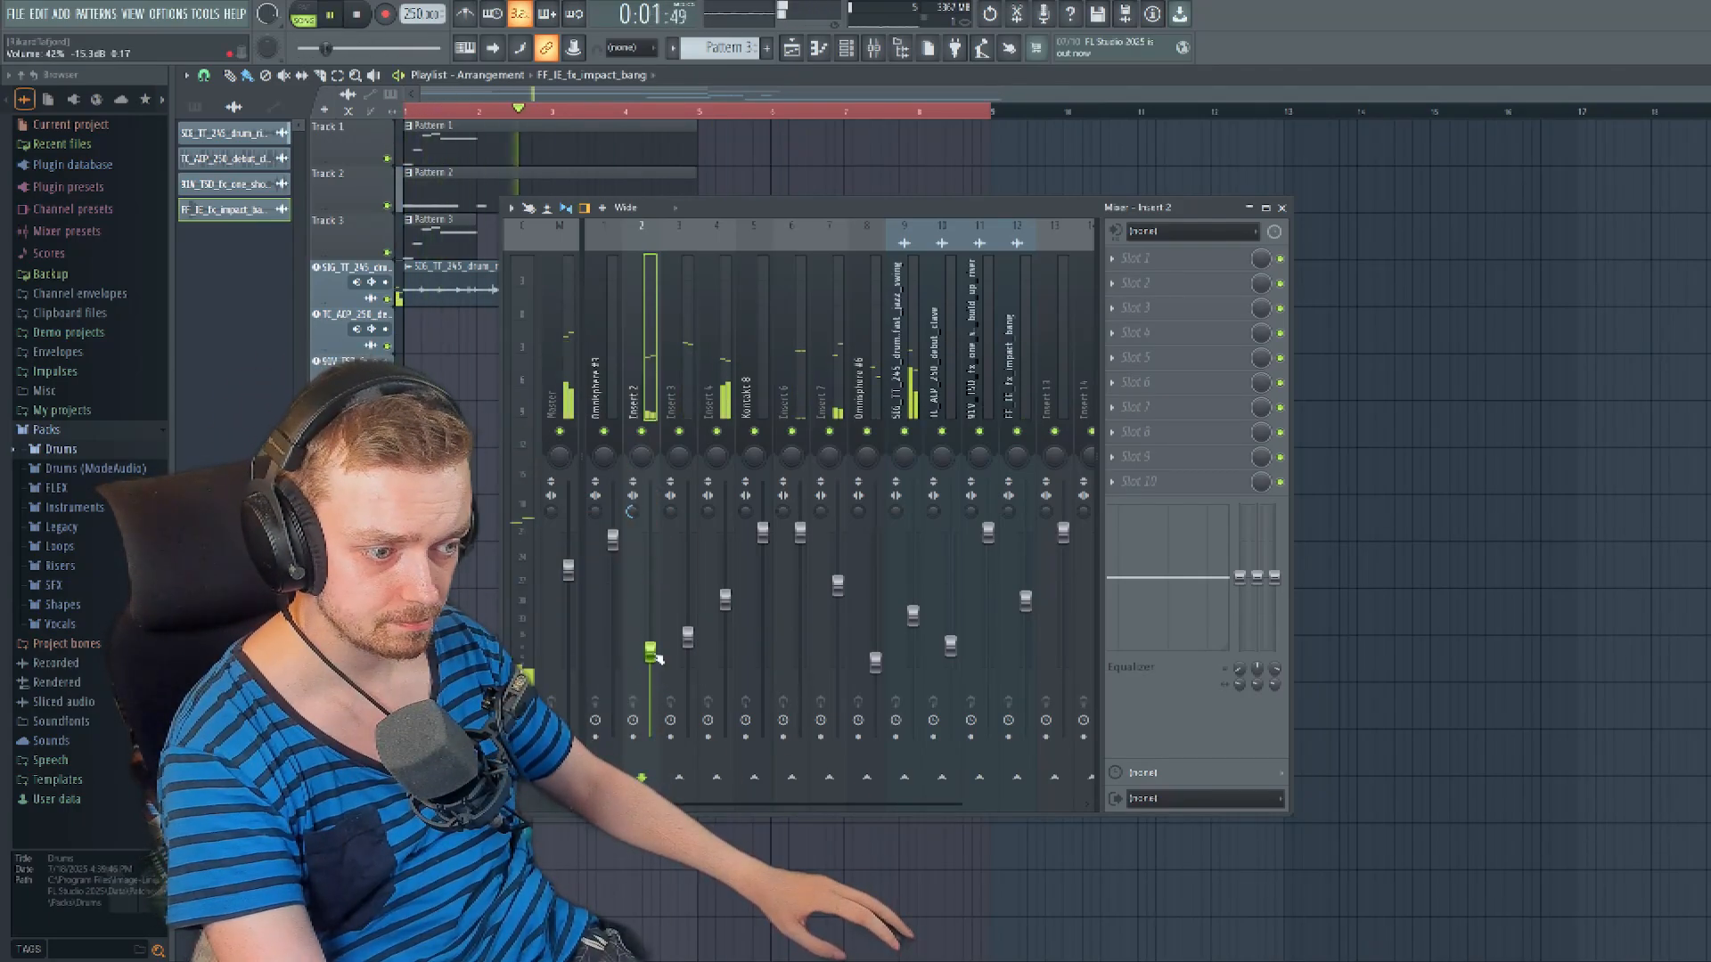
- Add Fruity Parametric EQ 2 to Insert 3, cut its highs with the top band and slightly boost band 2 in the low bass
left_click(688, 640)
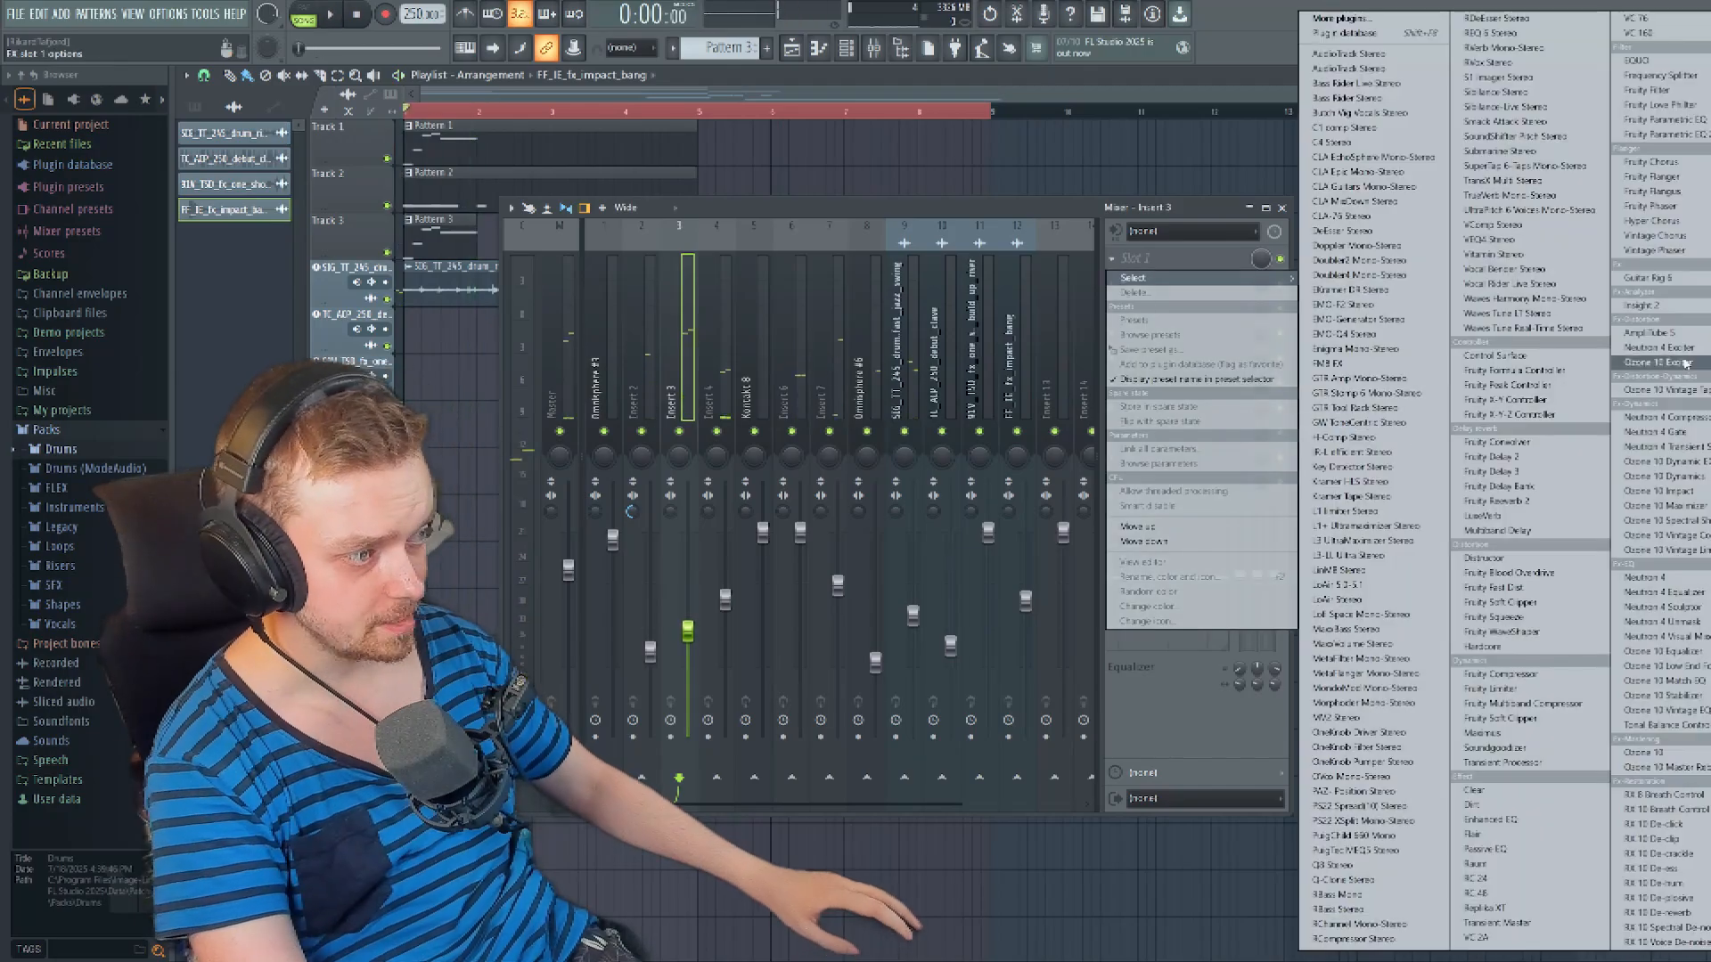
left_click(1663, 134)
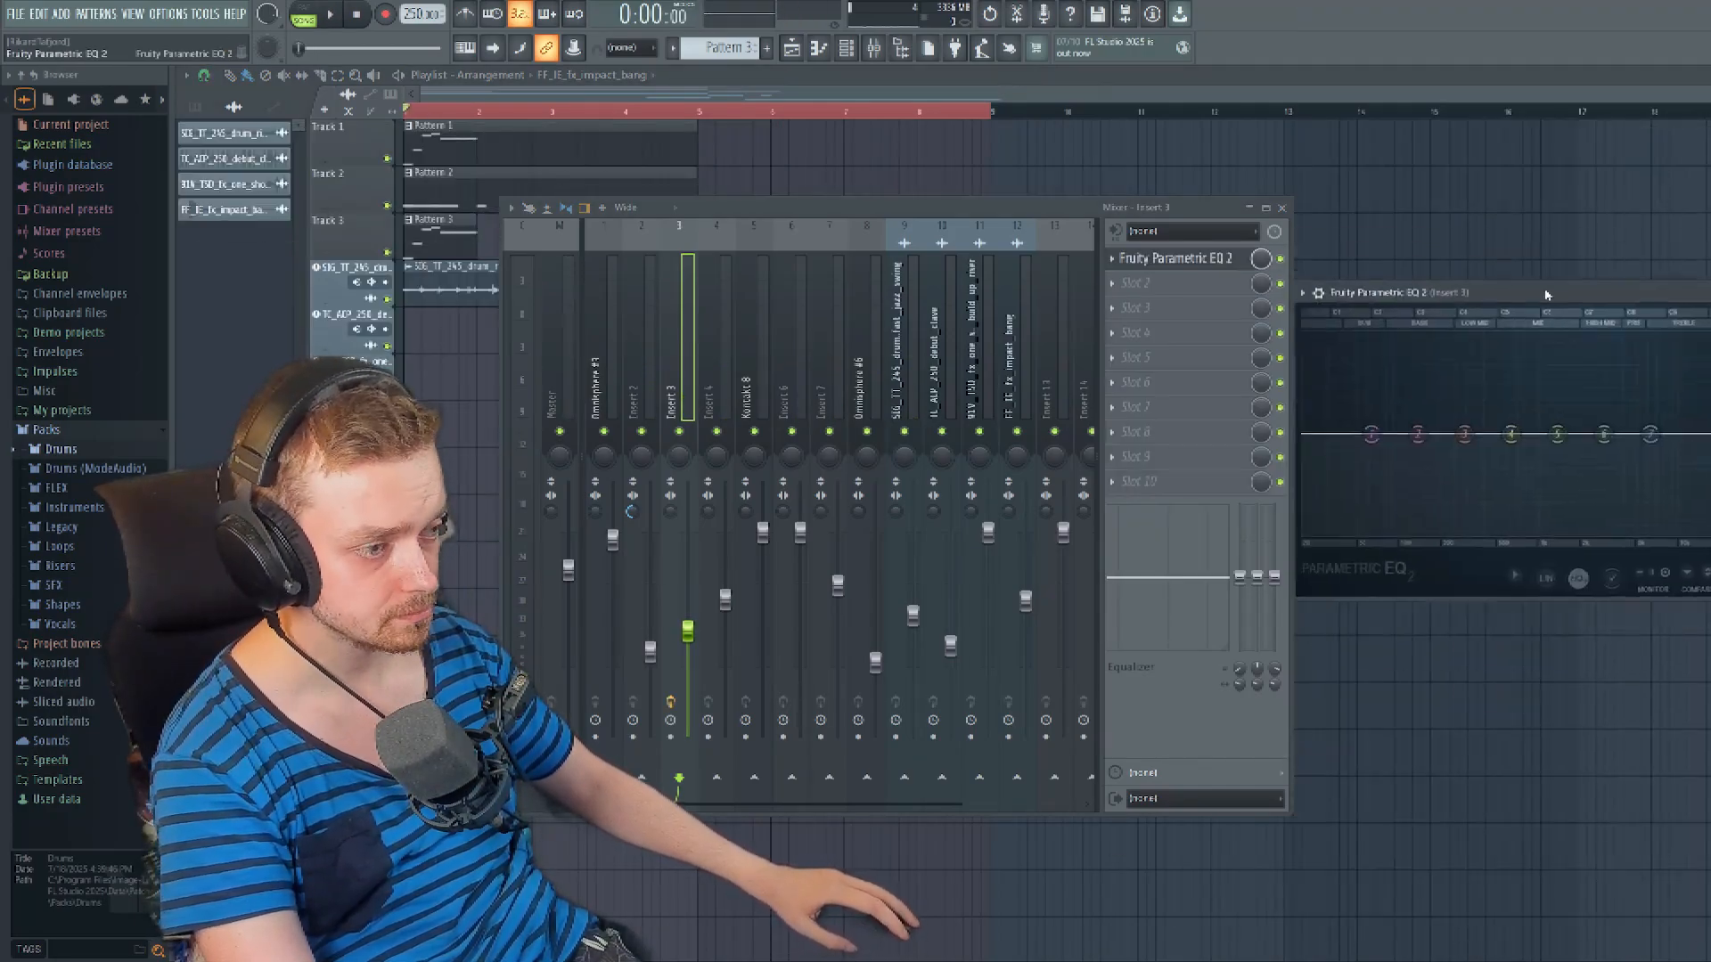
left_click_drag(1259, 291, 1193, 302)
key("space")
left_click_drag(1323, 438, 1218, 505)
scroll(1089, 370, "down", 5)
left_click_drag(1091, 438, 1005, 419)
key("space")
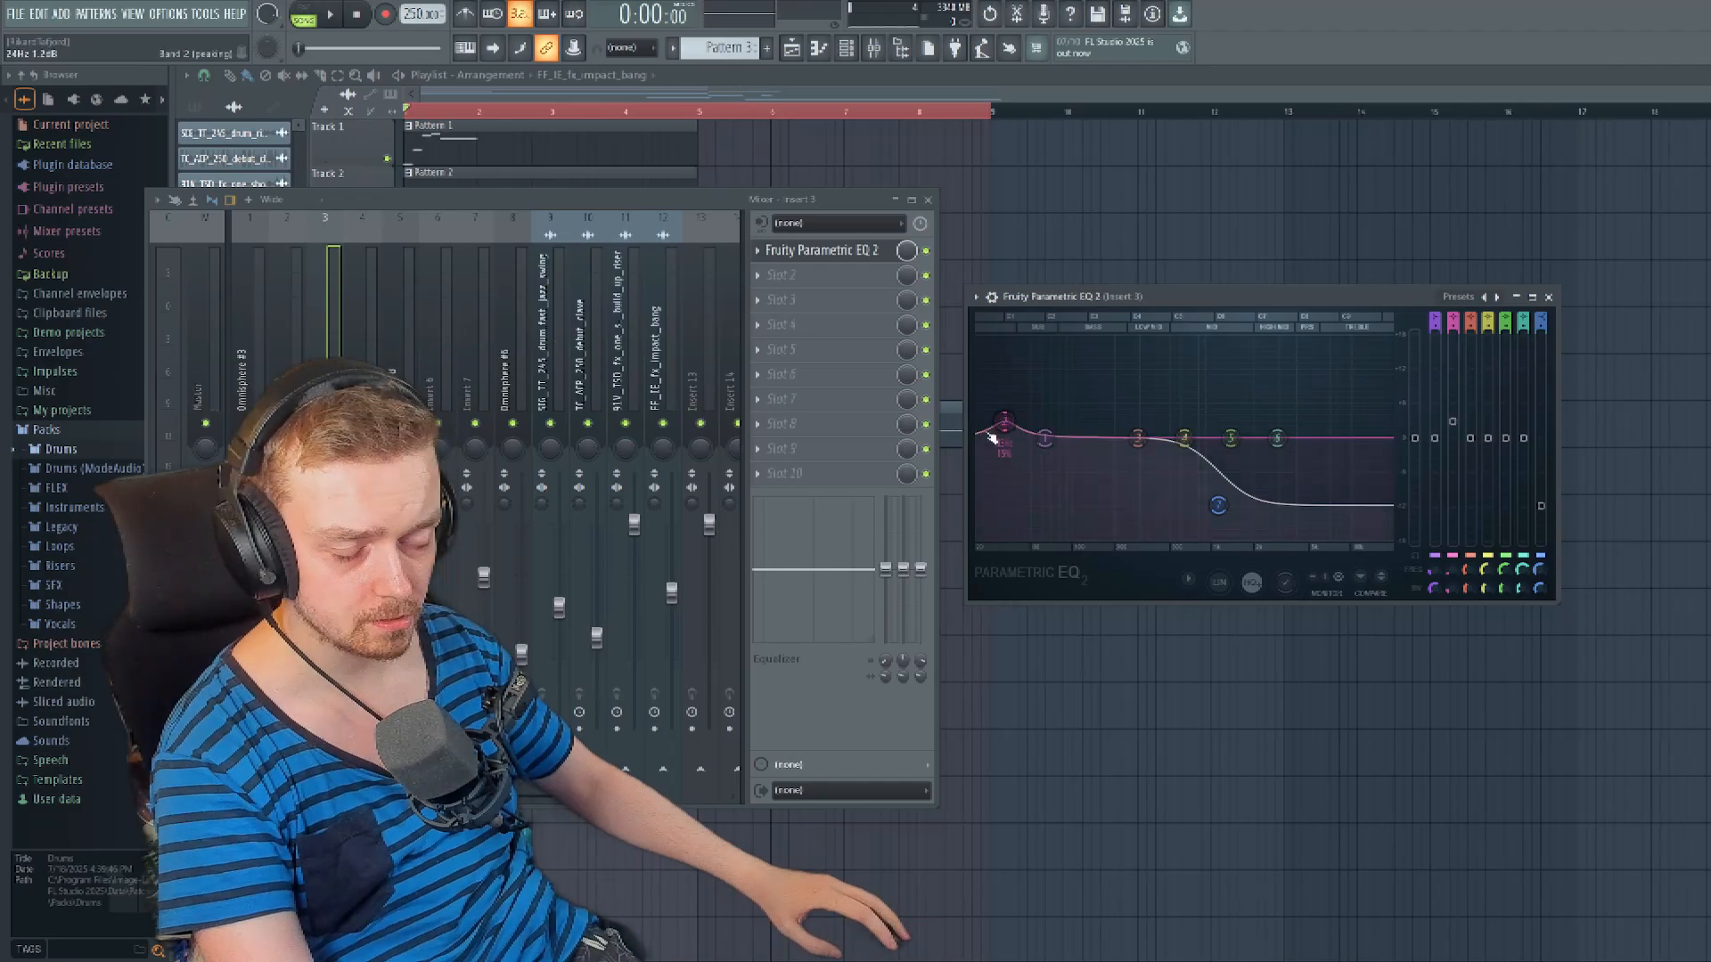
- Boost band 5 of Insert 3's EQ and shift its peak to a higher frequency while listening to playback
left_click_drag(842, 200, 848, 305)
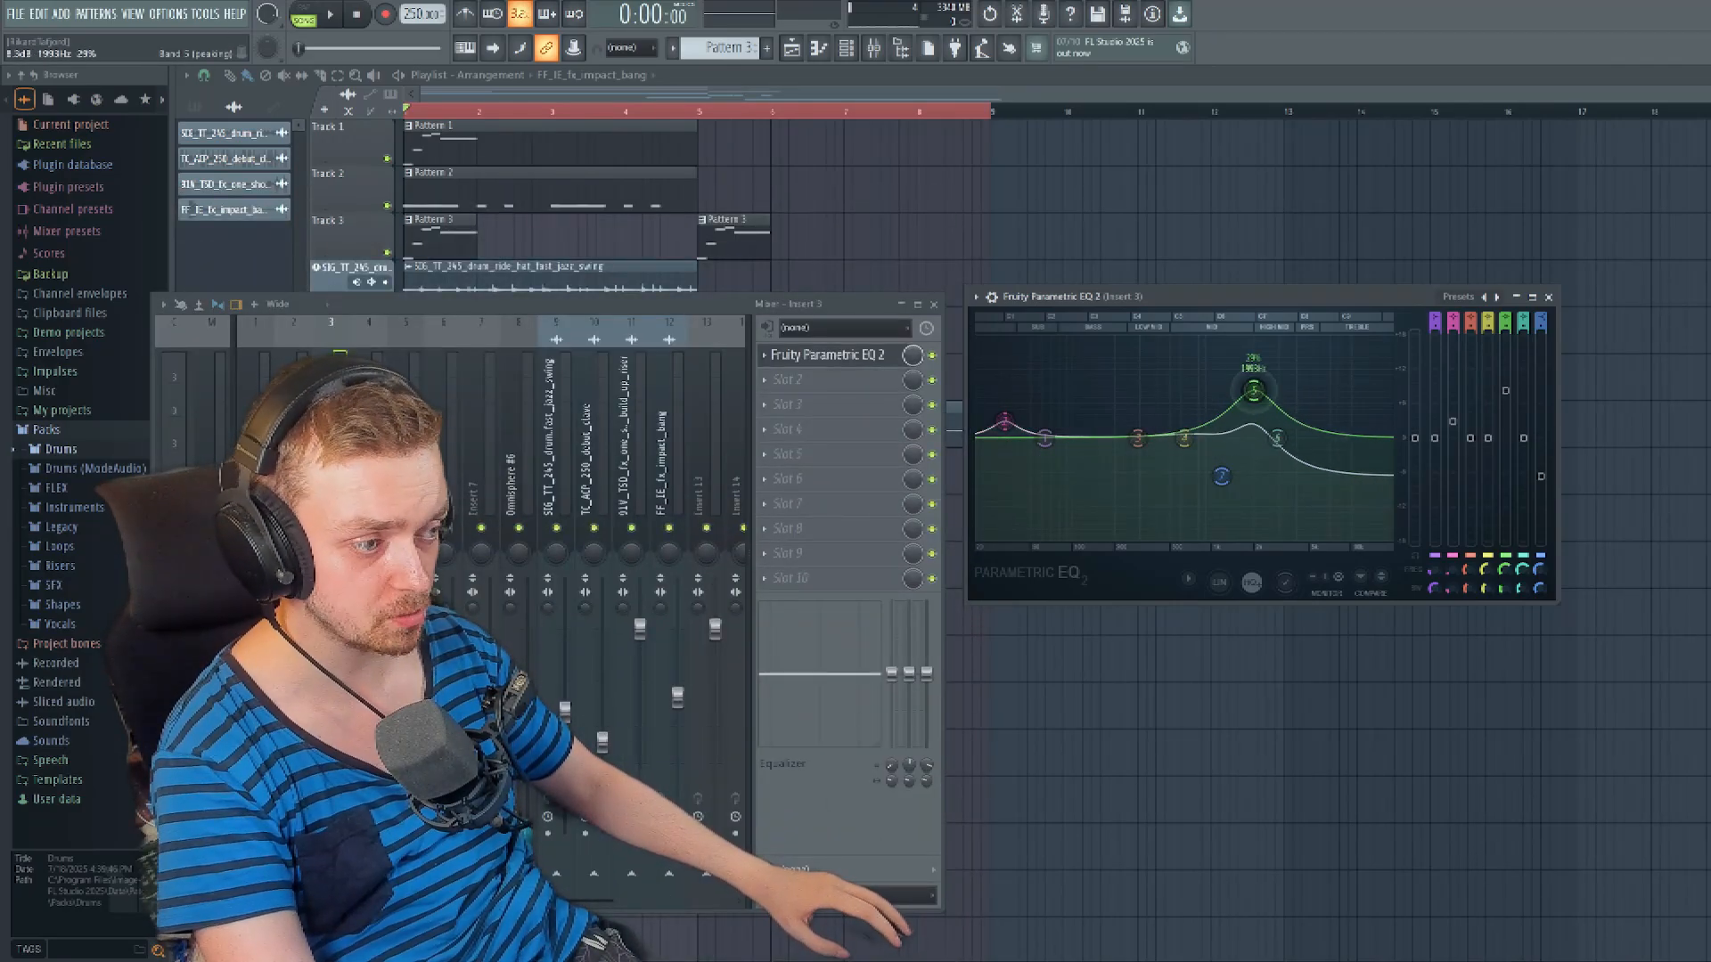
key("space")
left_click_drag(1254, 391, 1312, 402)
key("space")
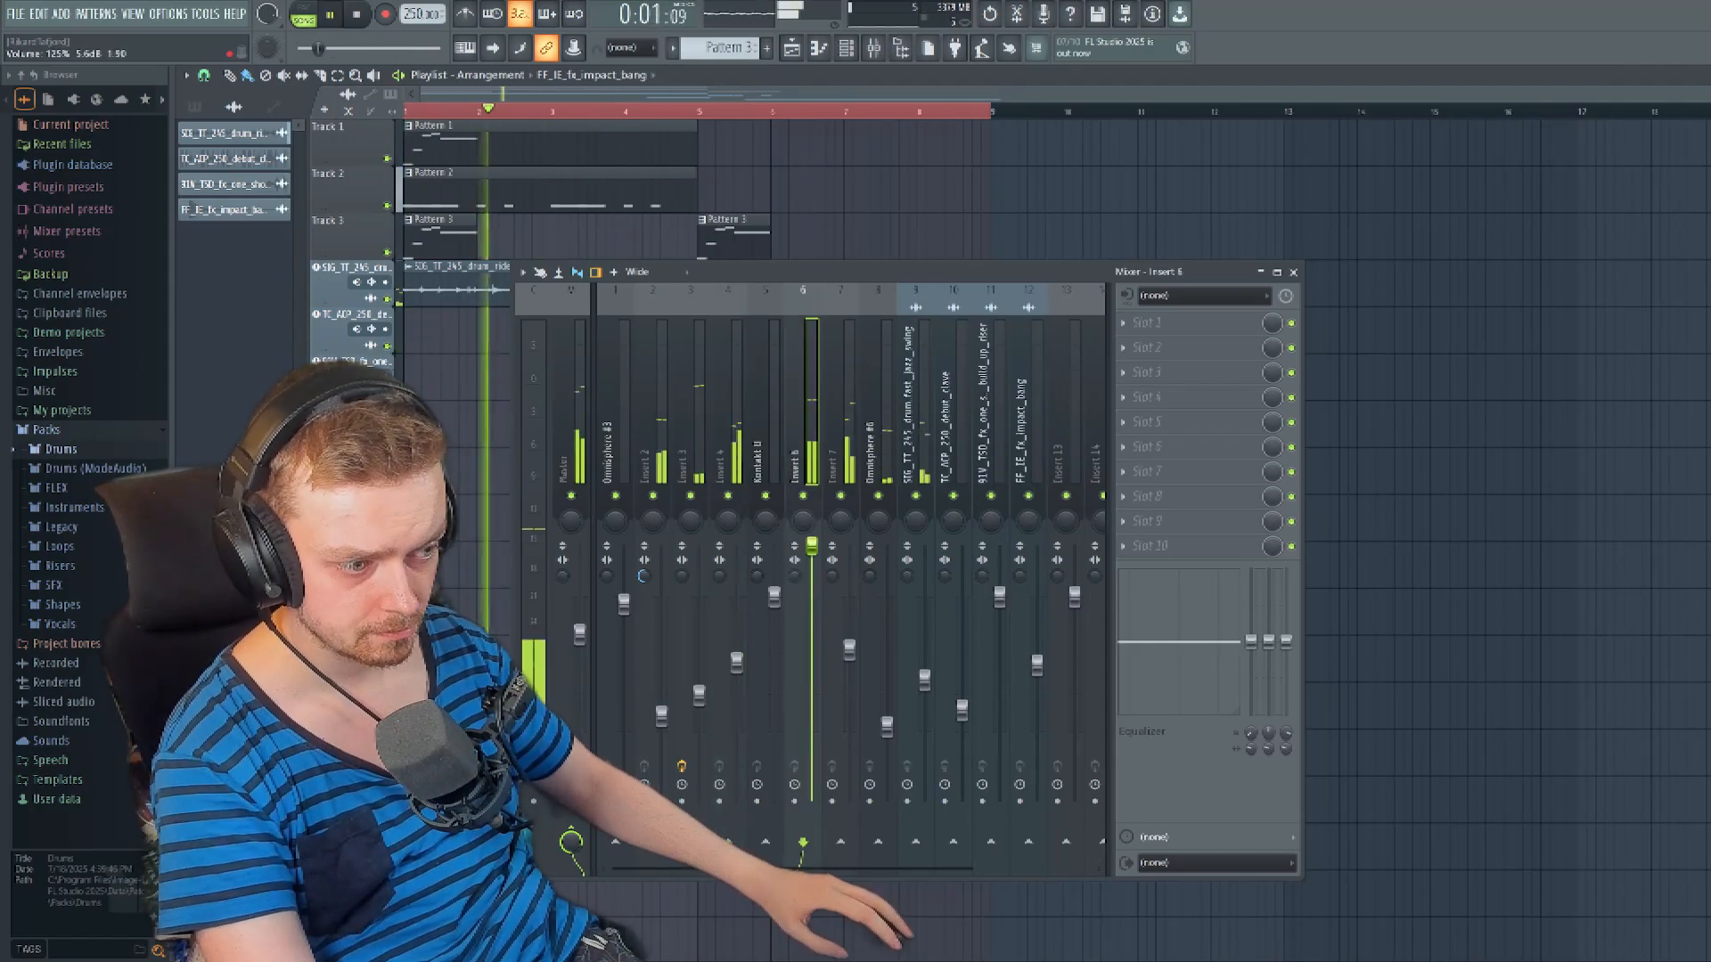
- Balance the mixer against playback by lowering Insert 6 and Insert 7 and raising the Omnisphere #6 volume
left_click_drag(812, 545, 816, 640)
key("space")
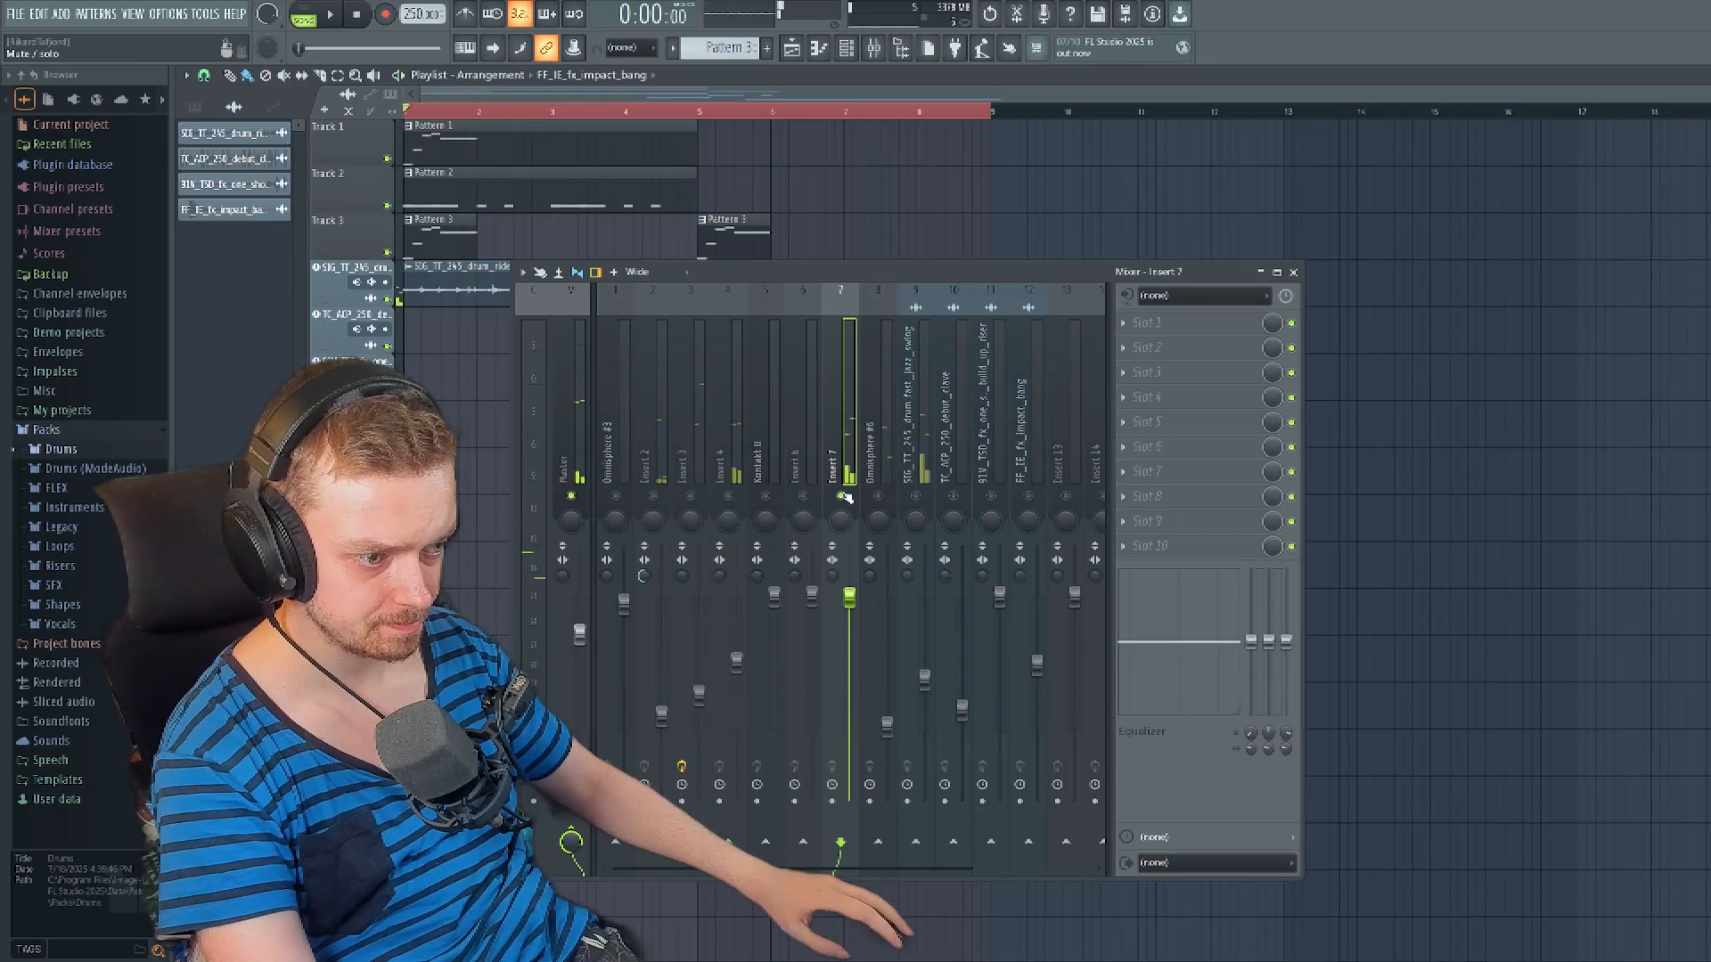
left_click_drag(849, 597, 857, 634)
key("space")
left_click_drag(887, 725, 886, 674)
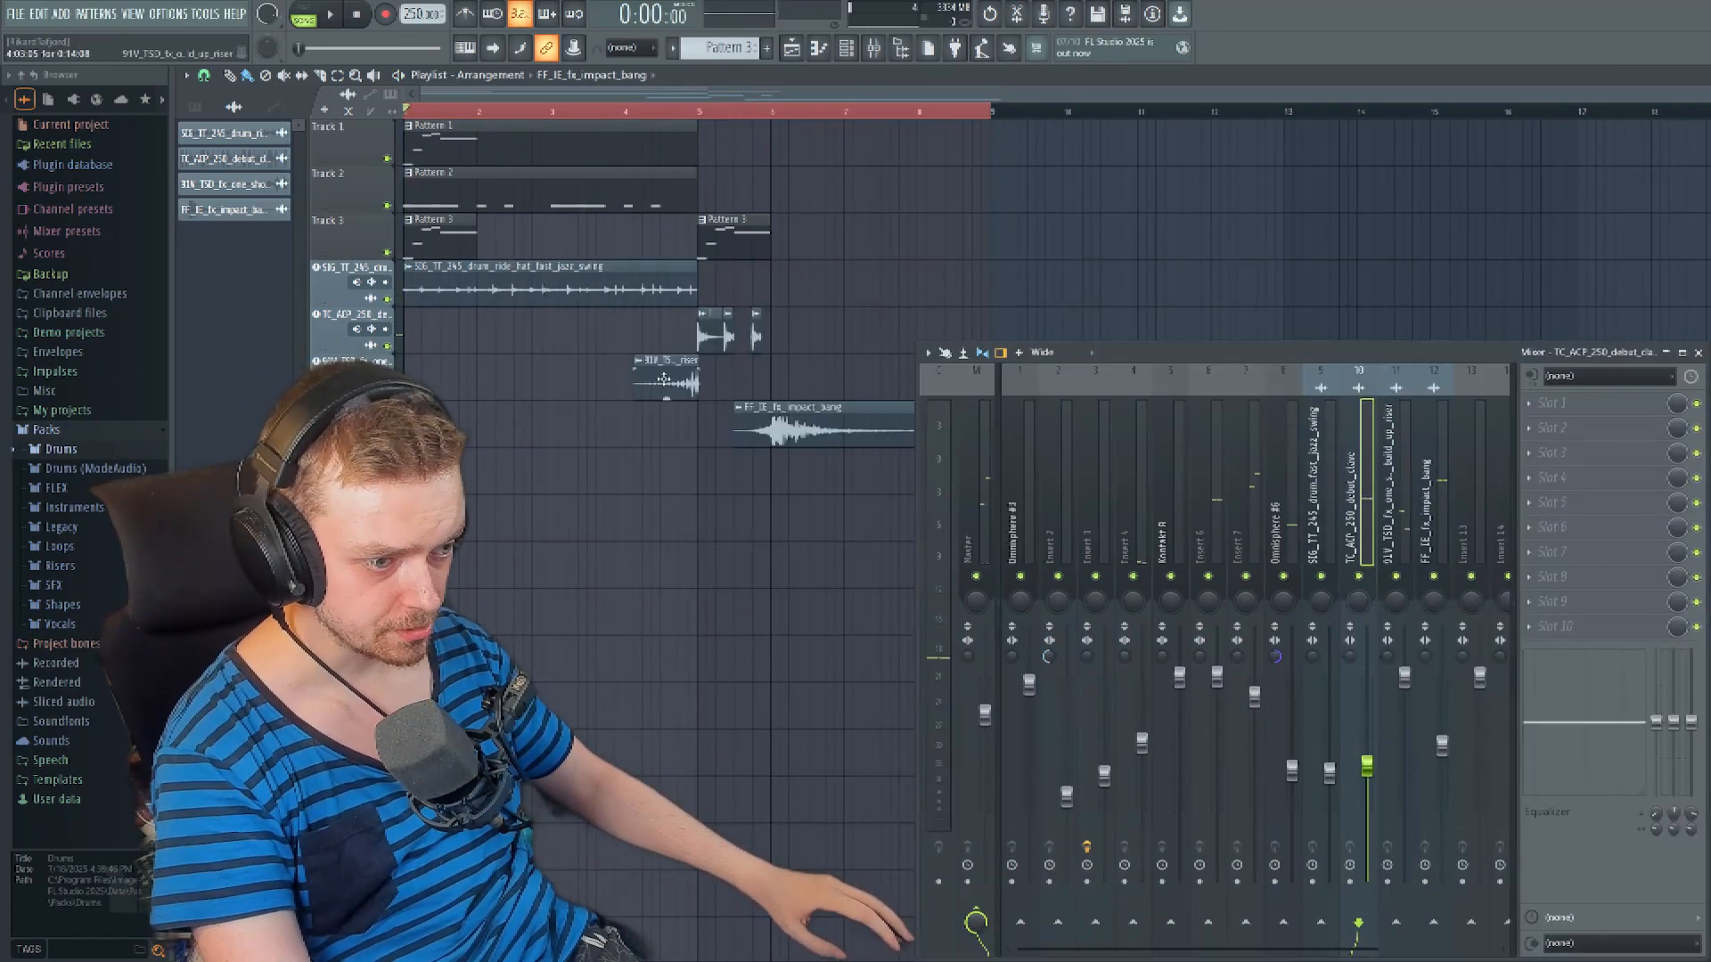
- Open the 91V_TSD_fx_one_shot_build_up_riser clip settings and raise the FF_IE_fx_impact_bang mixer level during playback
left_click(222, 183)
key("space")
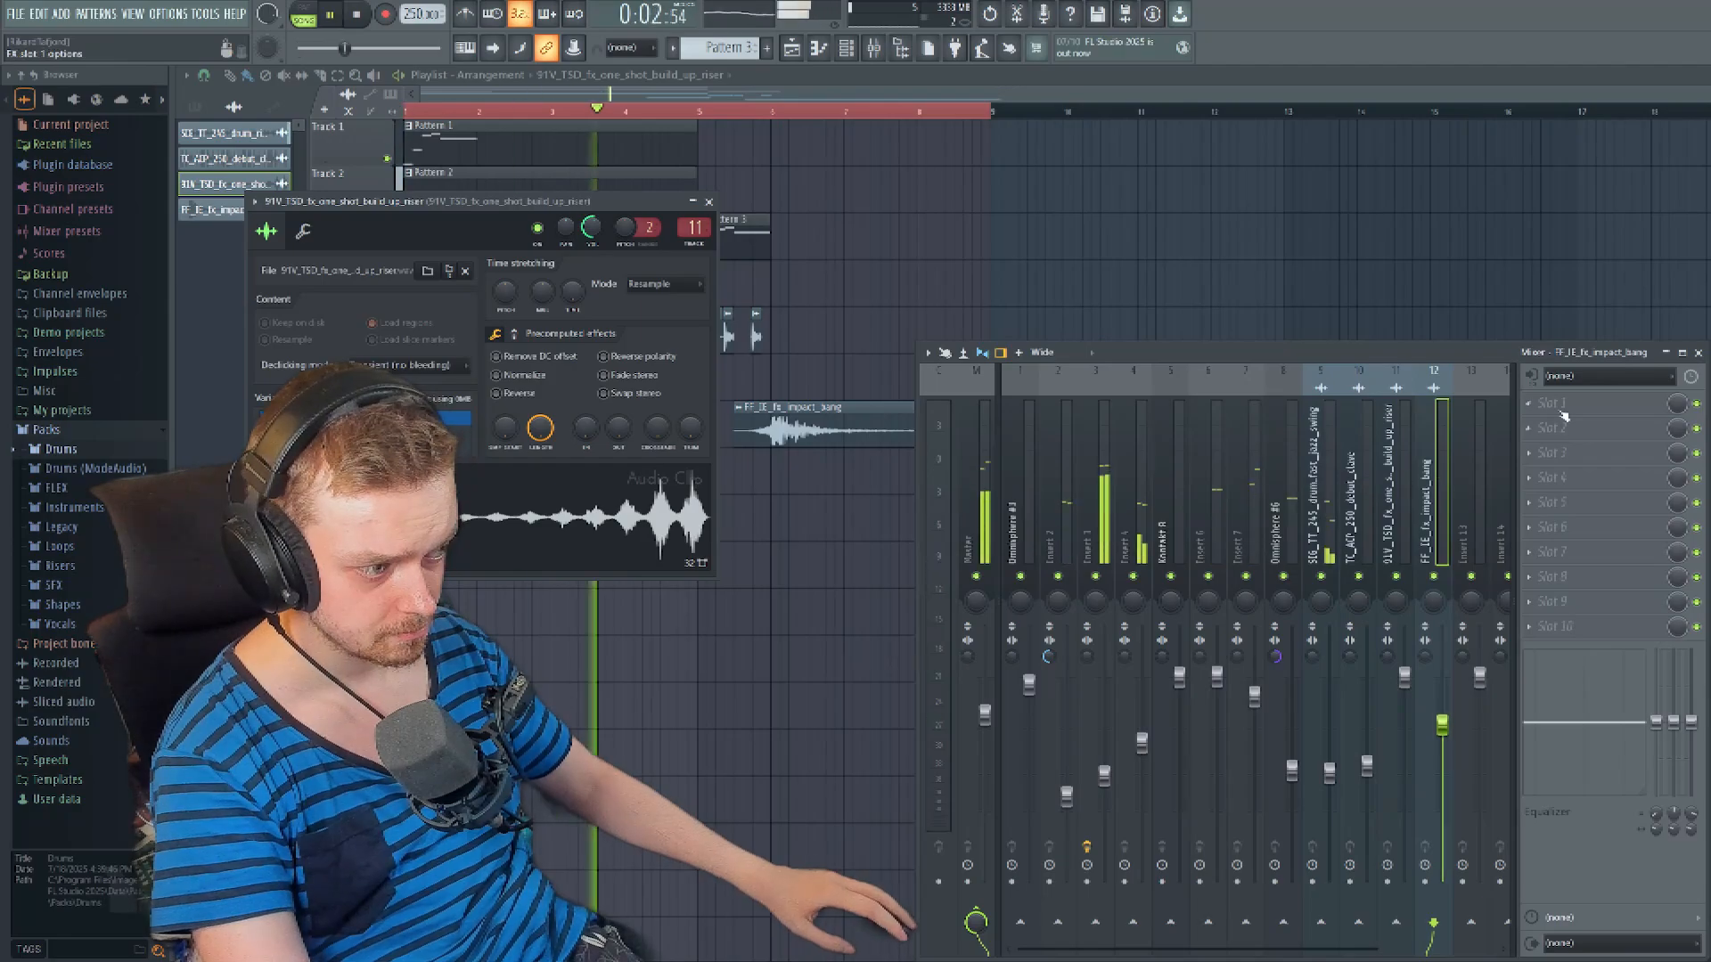
left_click_drag(1188, 357, 1351, 346)
key("space")
- Nudge the FF_IE_fx_impact_bang clip slightly later, close the riser's clip settings and play the arrangement
scroll(886, 439, "up", 5)
left_click_drag(886, 439, 901, 439)
left_click(709, 201)
key("space")
scroll(714, 580, "down", 5)
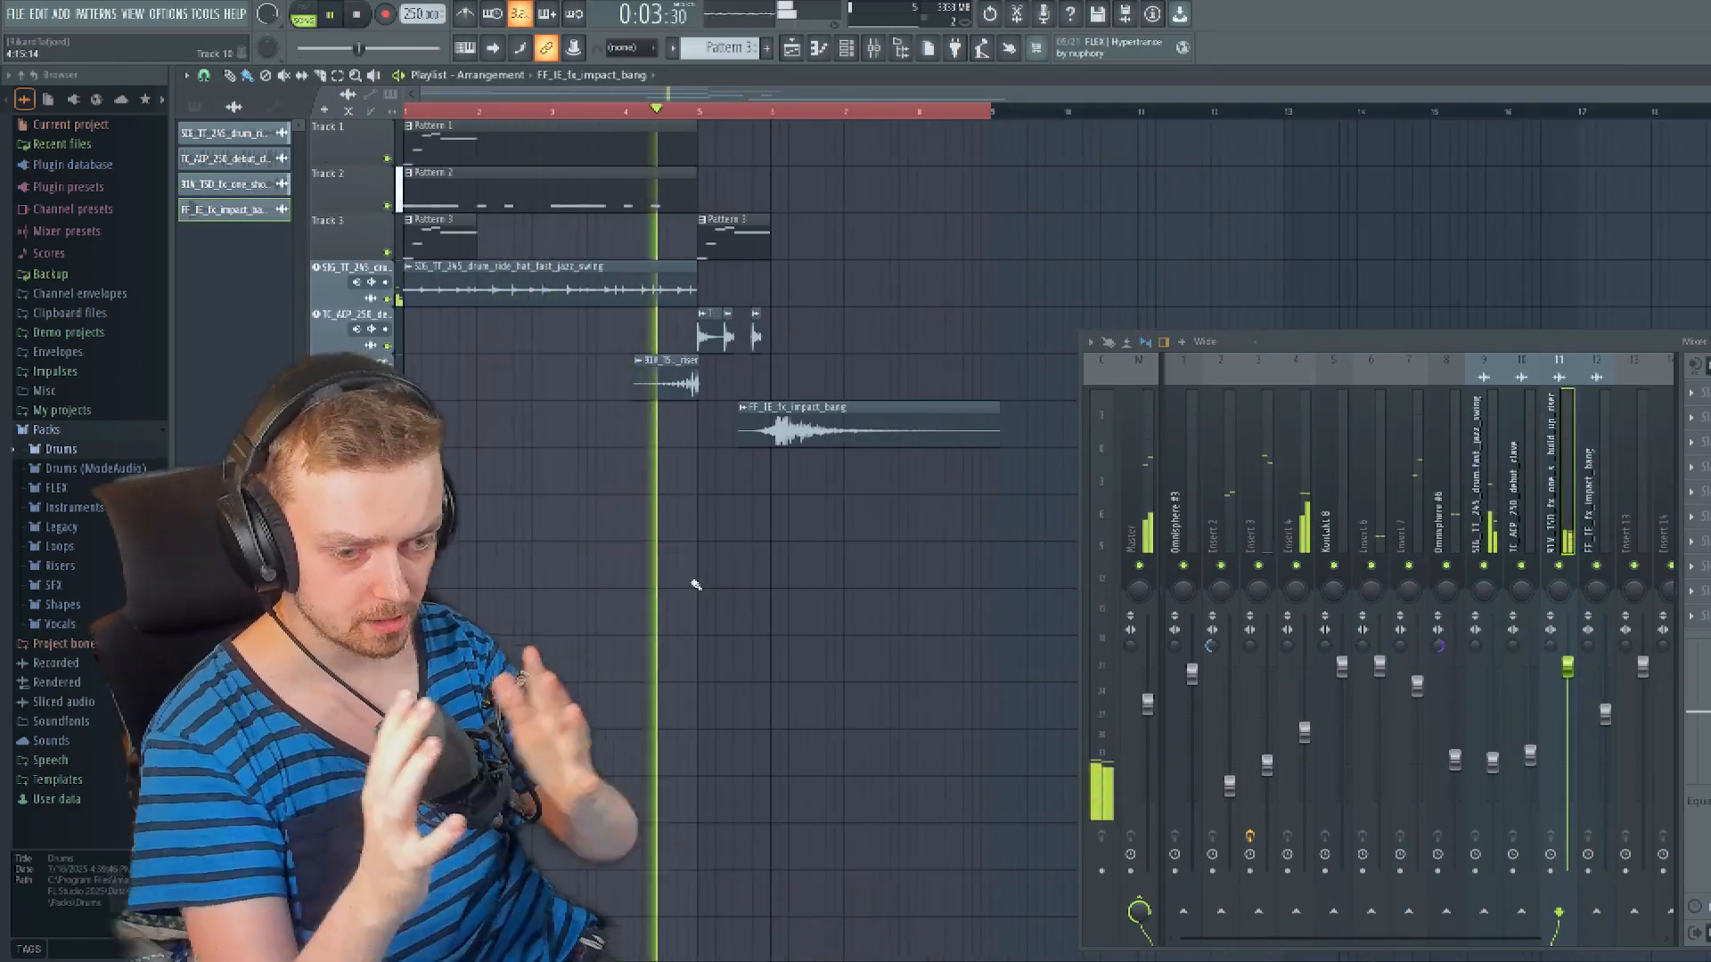
- Reset the Master track's volume to its default and play the arrangement through
right_click(1026, 609)
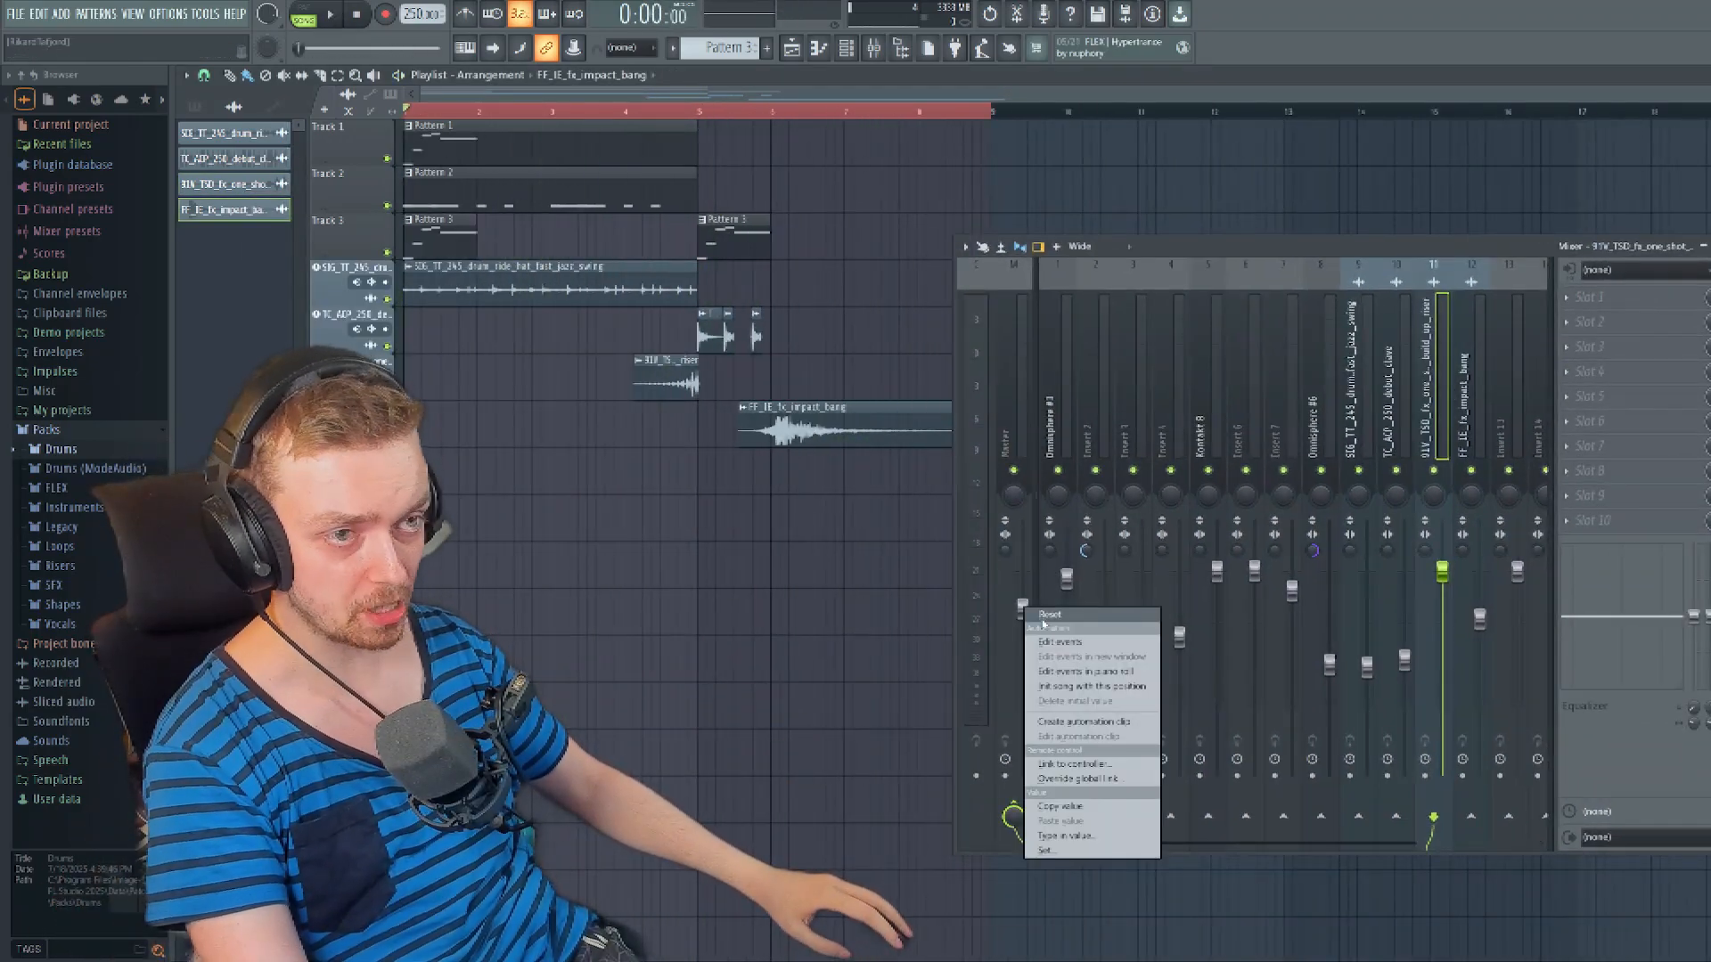
left_click(1049, 615)
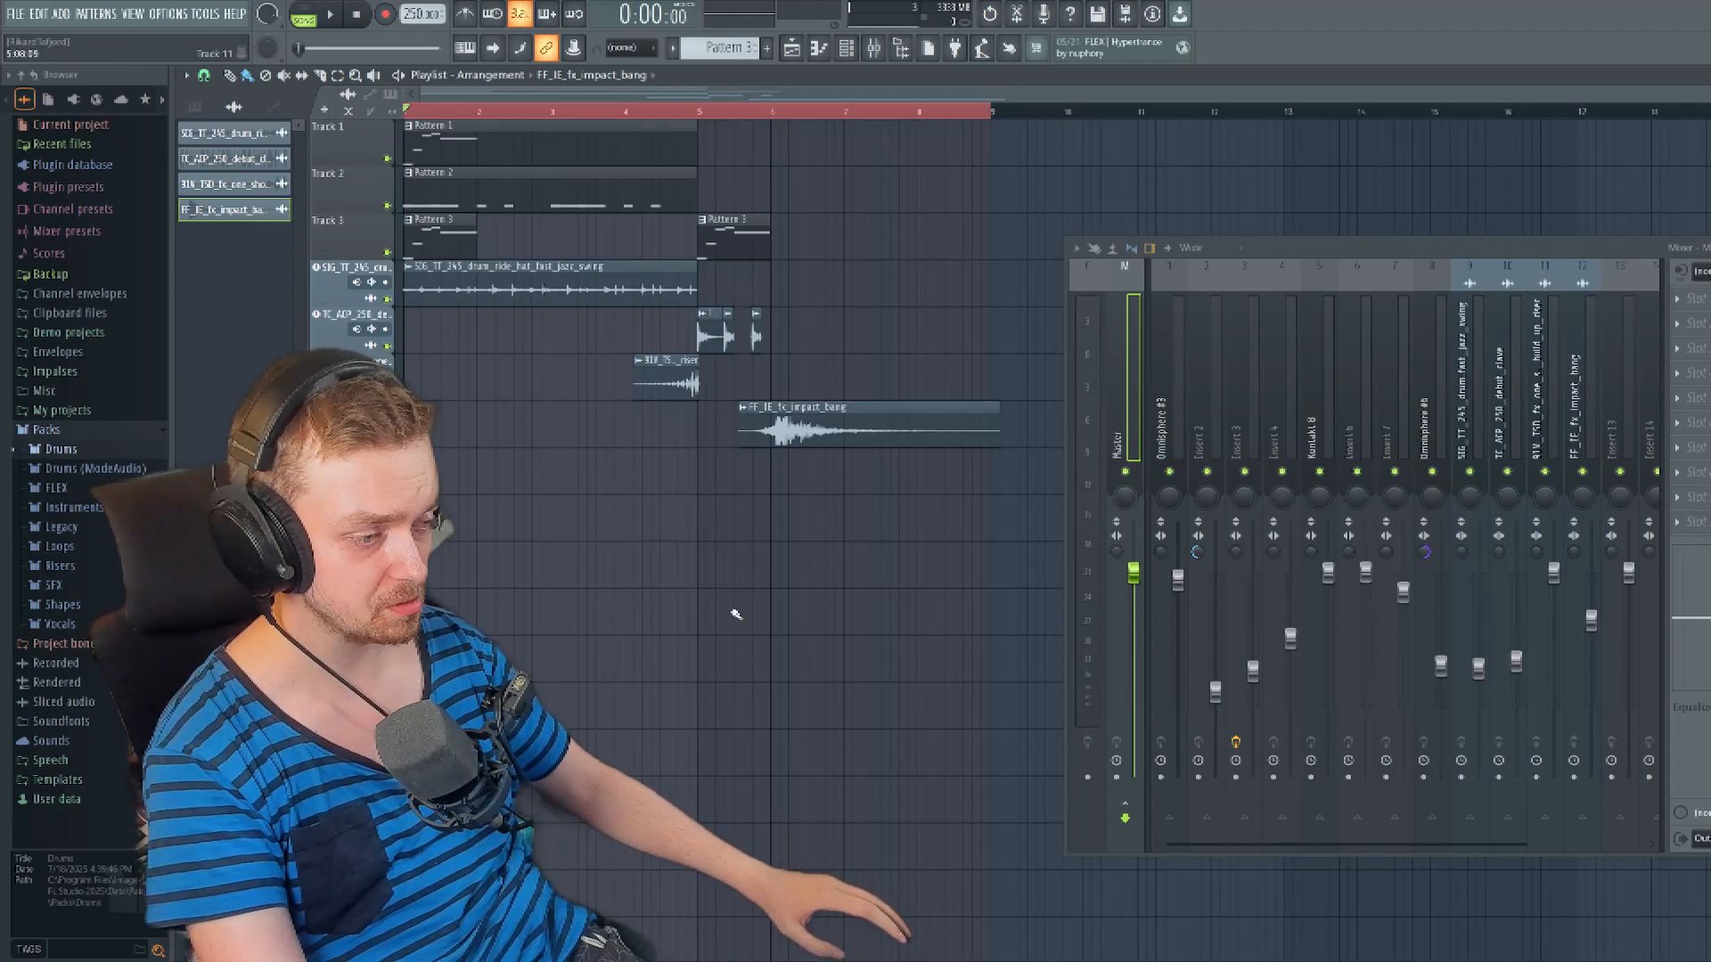
key("space")
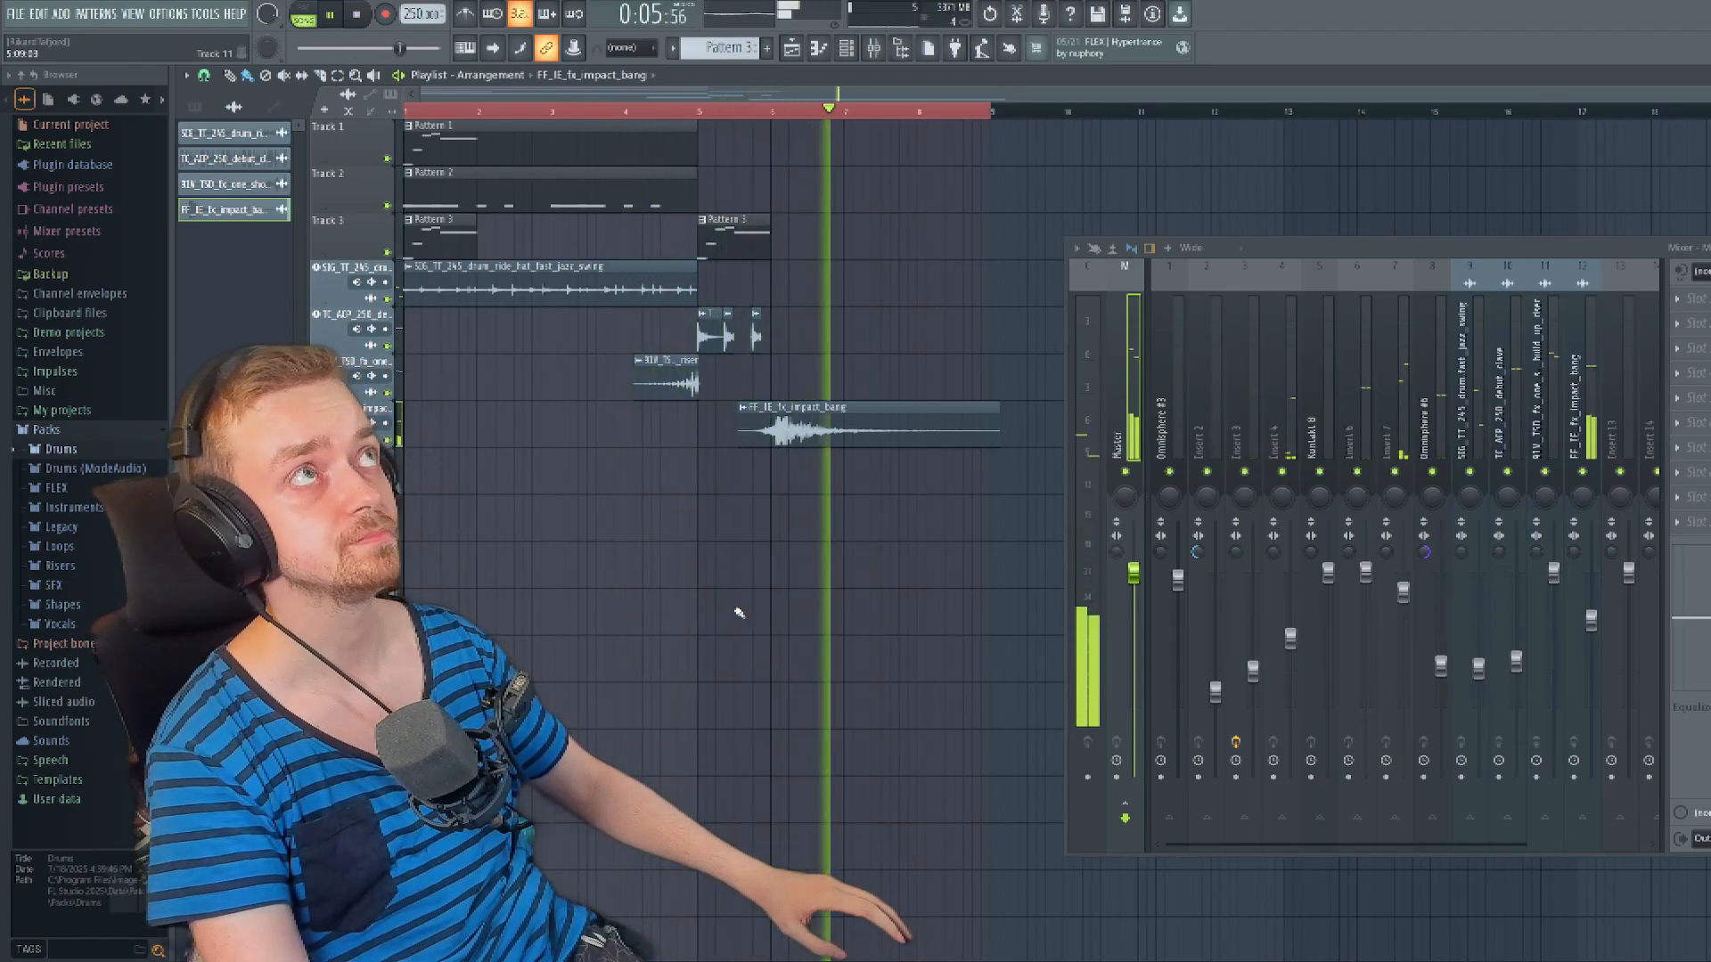
key("space")
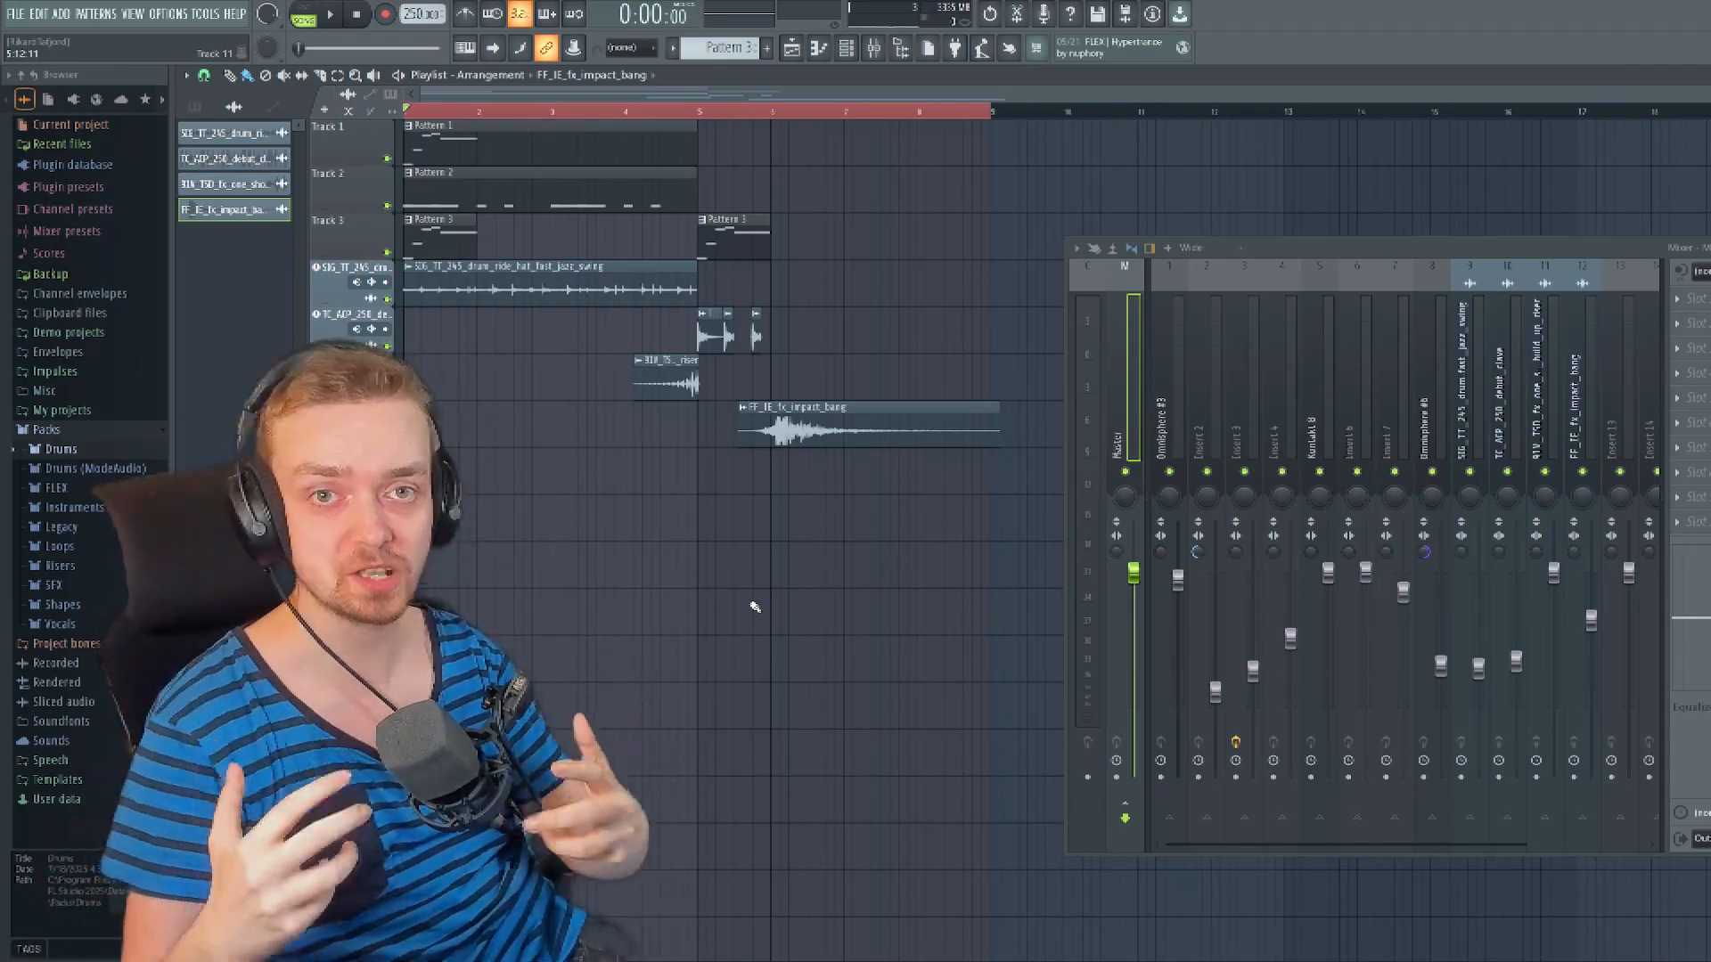
key("alt+Tab")
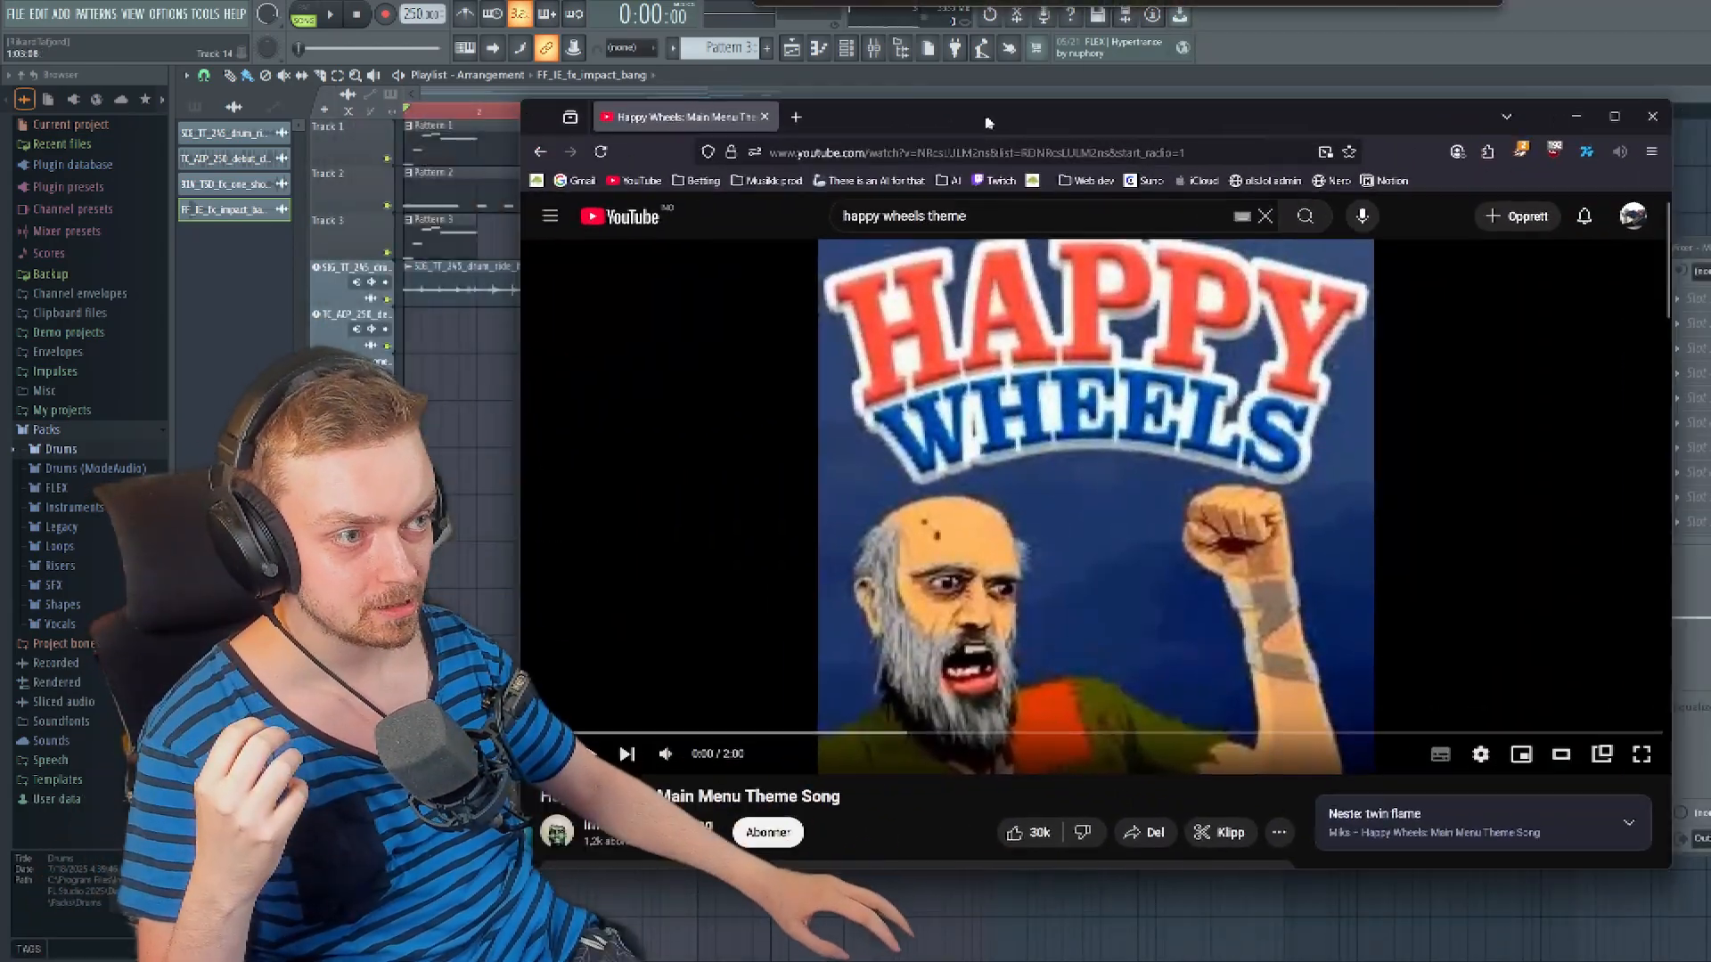
left_click_drag(986, 120, 1012, 118)
left_click(965, 538)
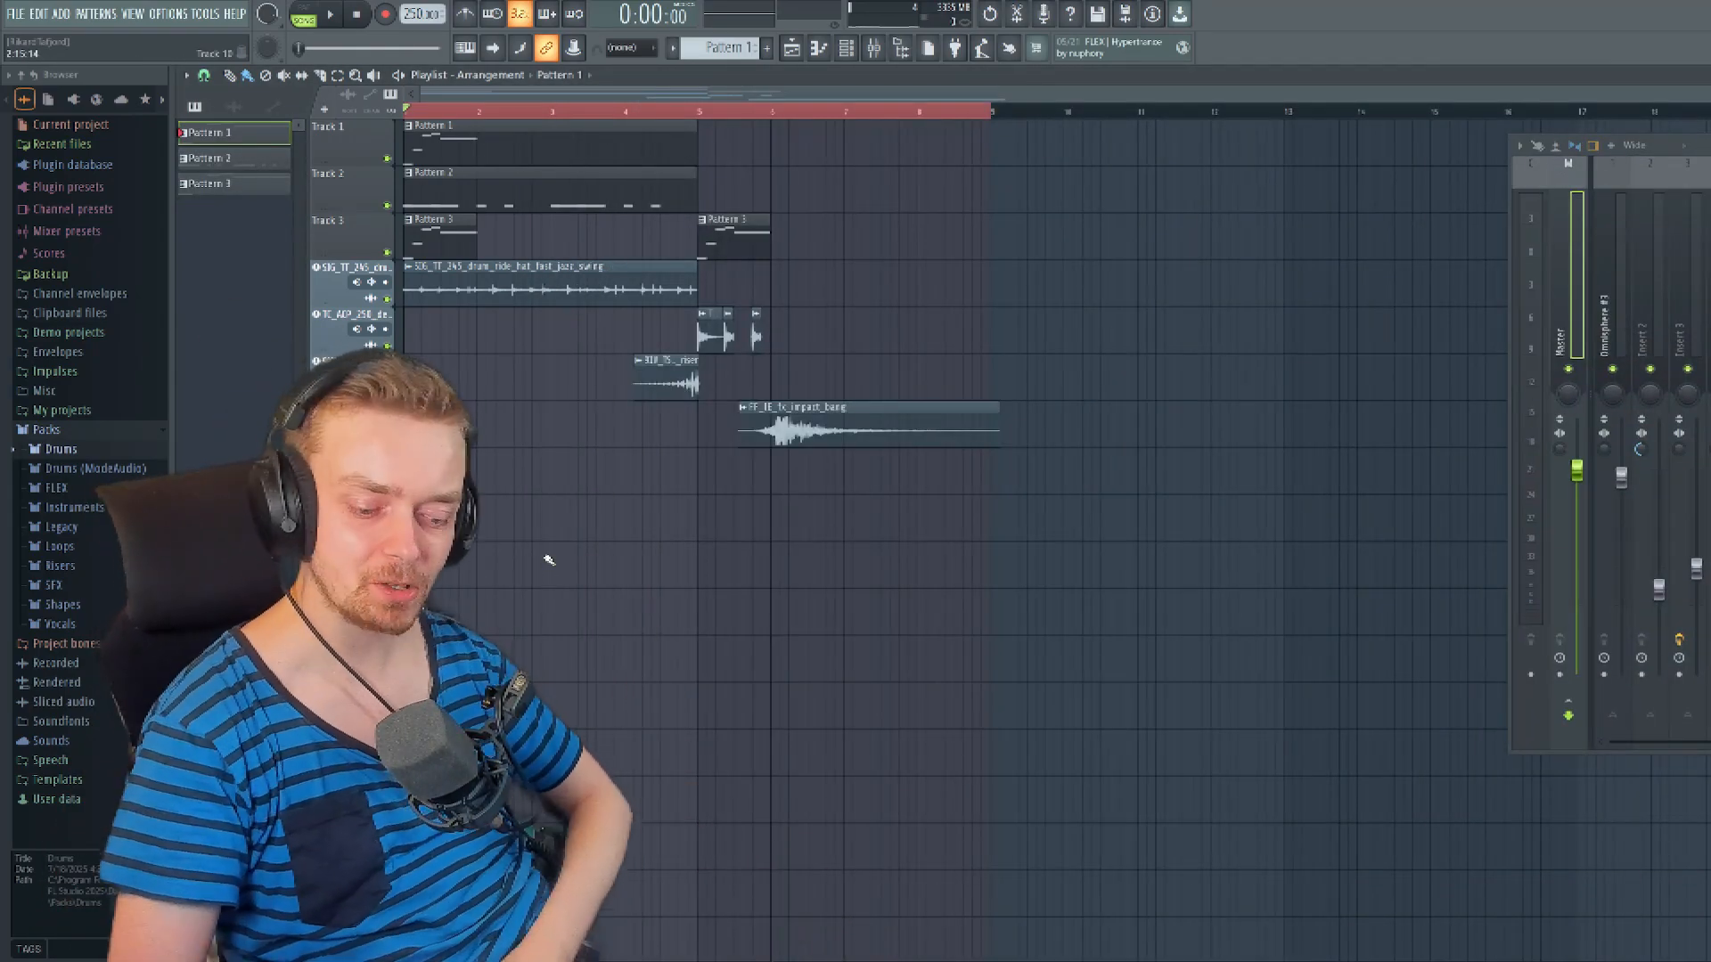
- Play back the finished arrangement from the start and stop it after the impact effect
key("space")
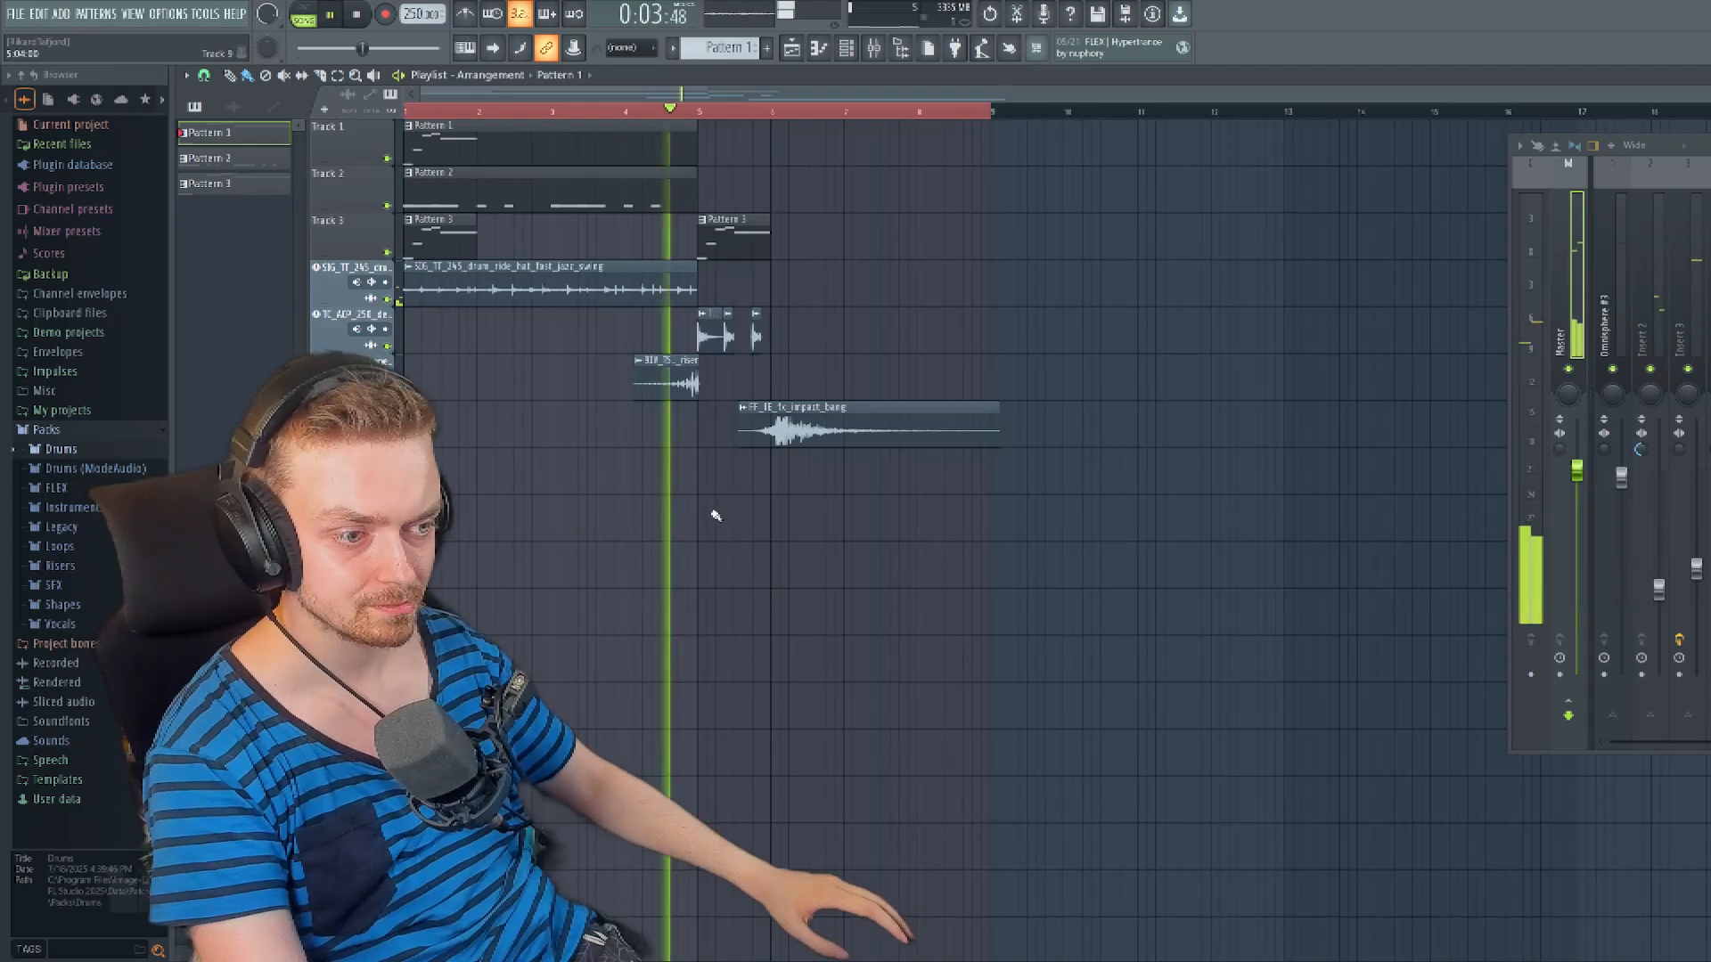
key("space")
scroll(881, 560, "up", 3)
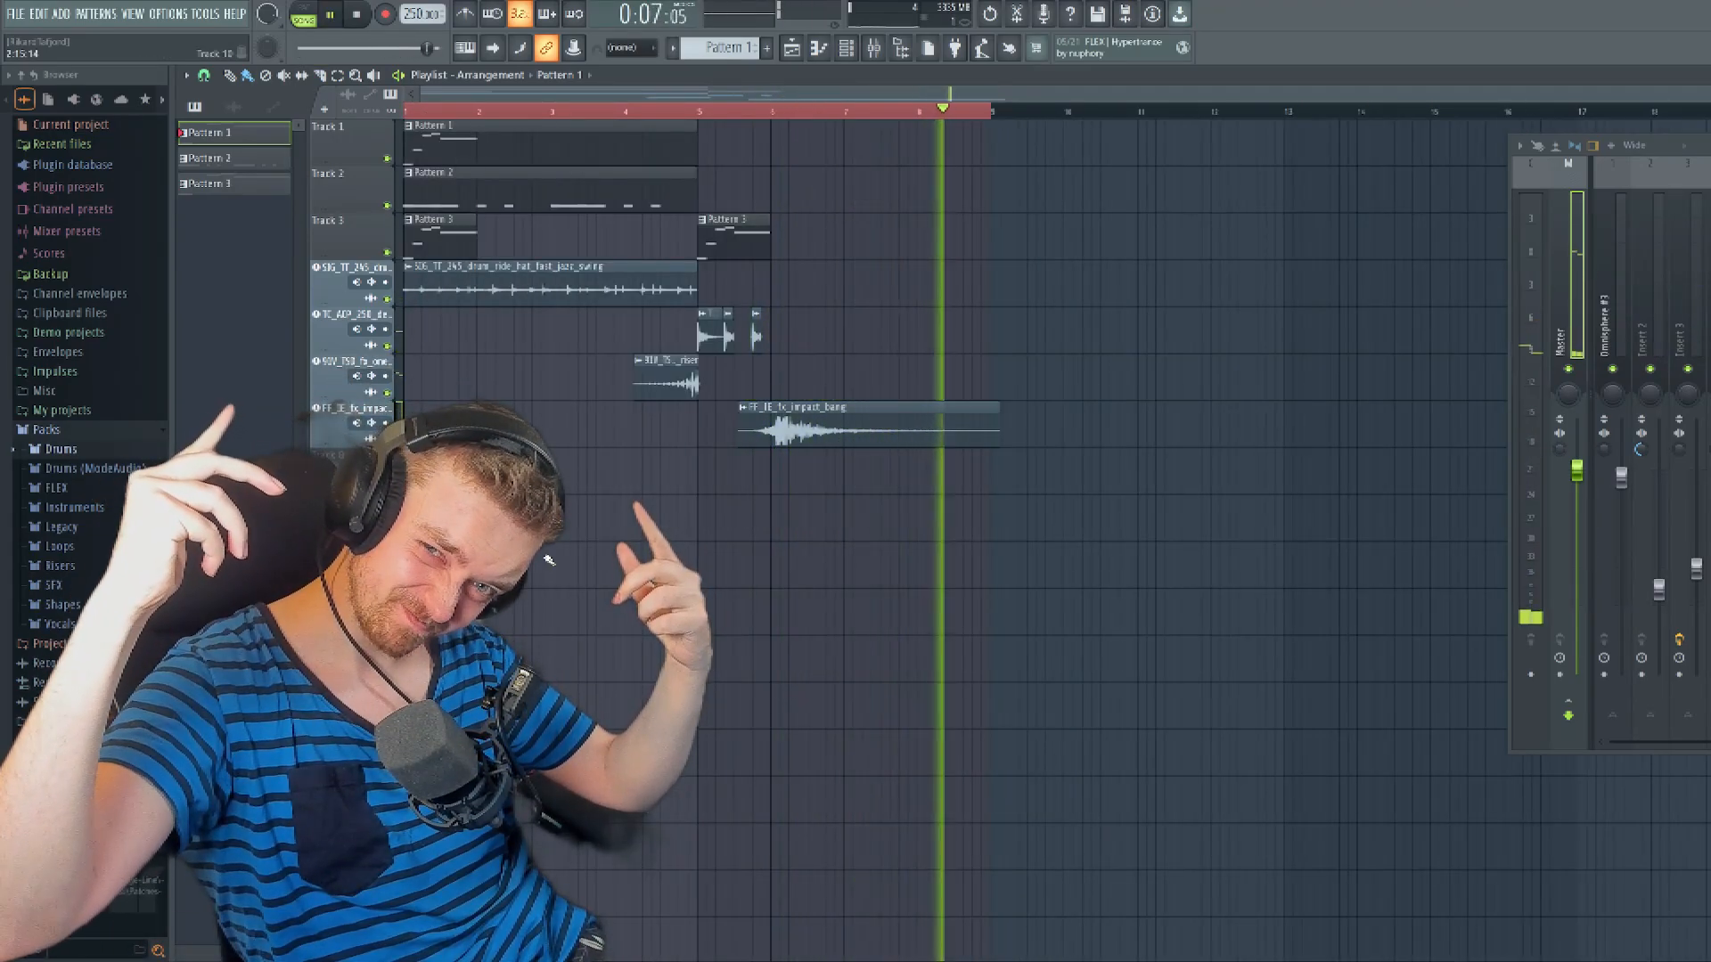
key("space")
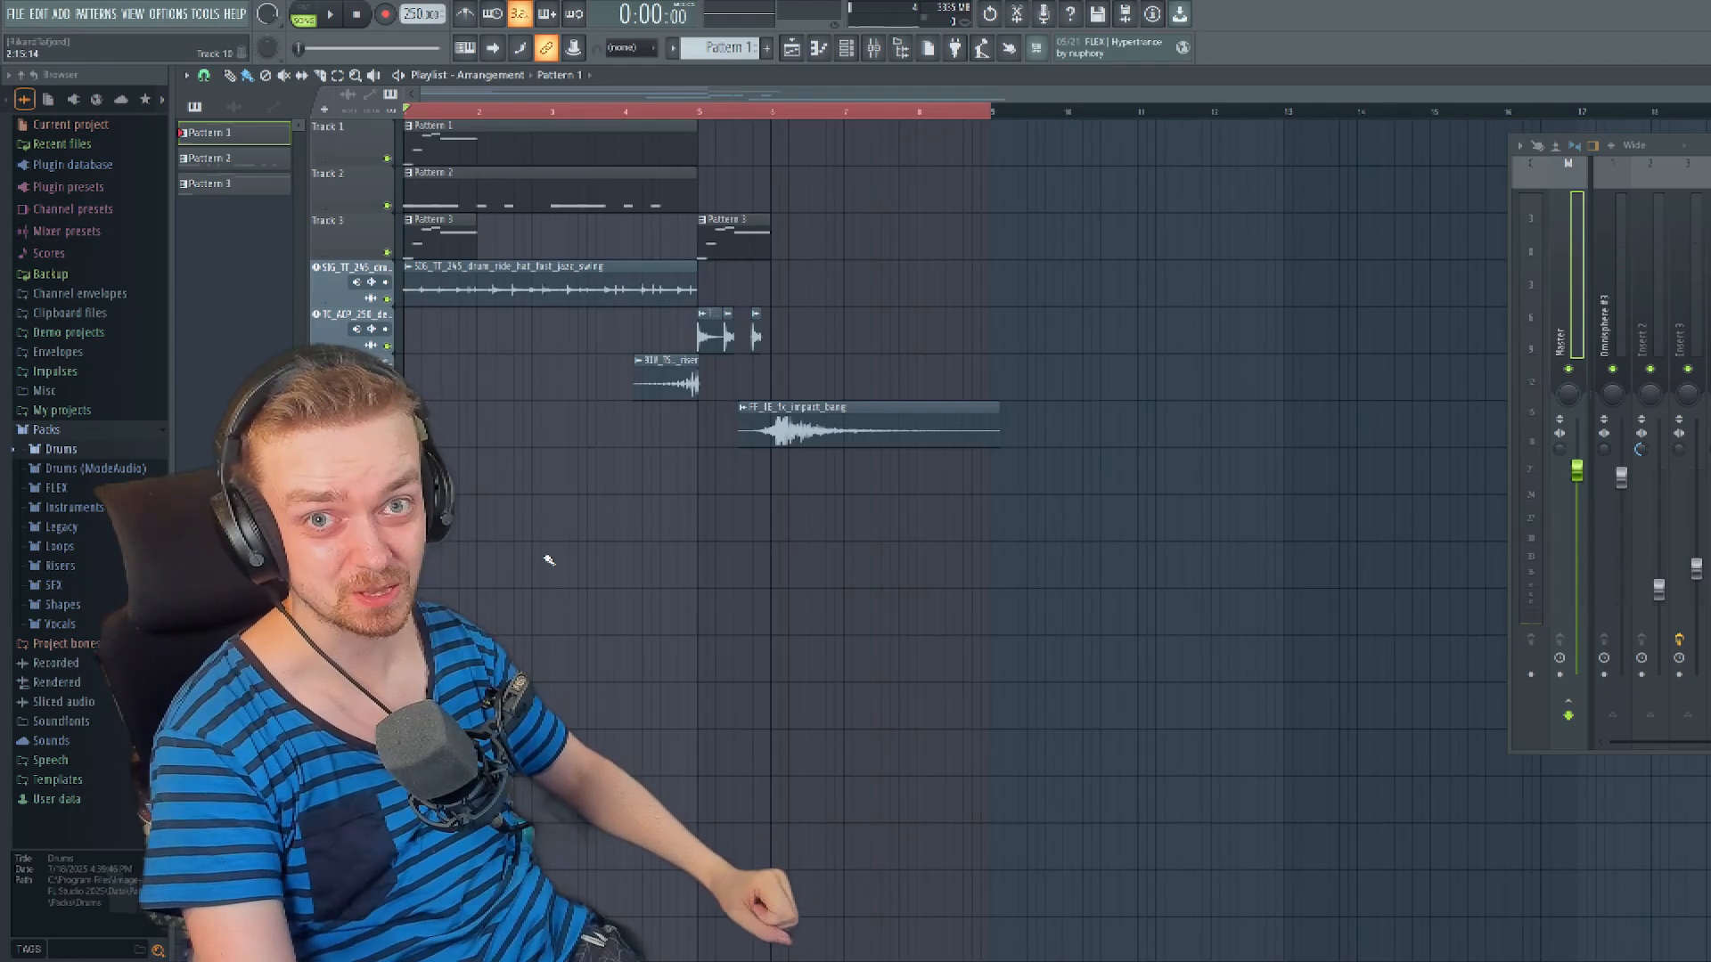